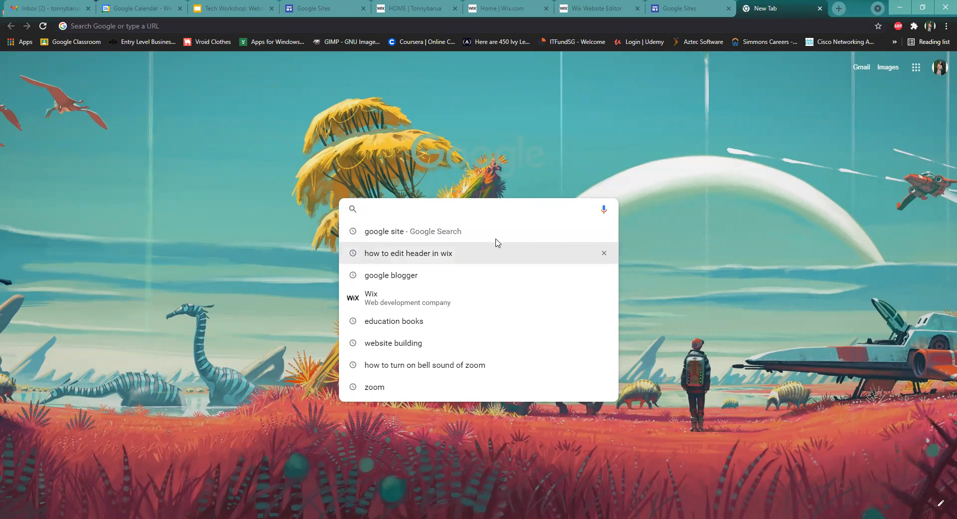
Search for Google Sites and open its sign-in result to reach the Sites start page
click(380, 238)
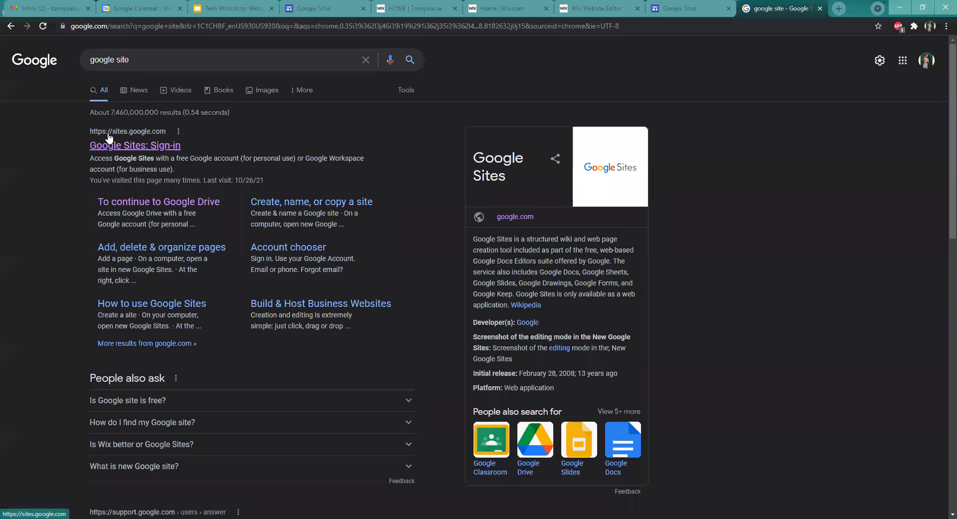
click(173, 150)
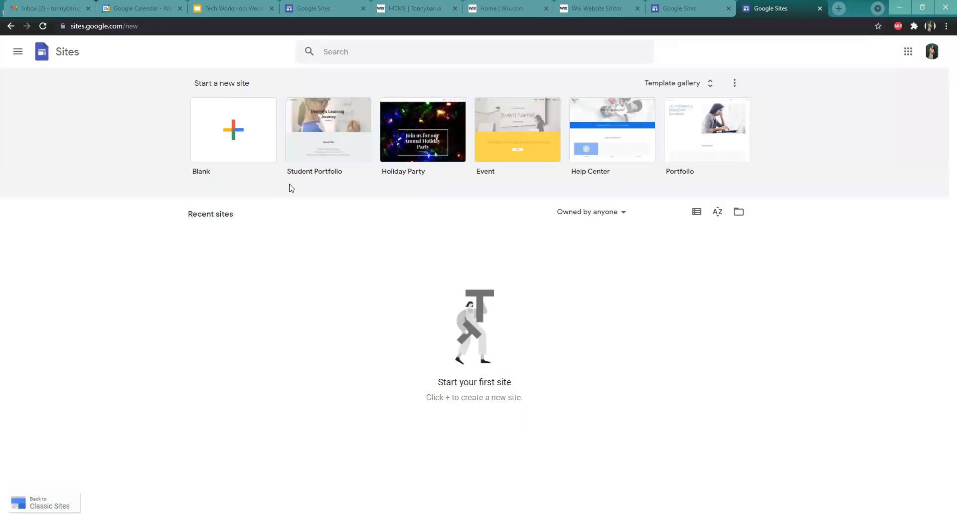
Close the extra tab and create a new site from the Student Portfolio template in the template gallery
click(728, 8)
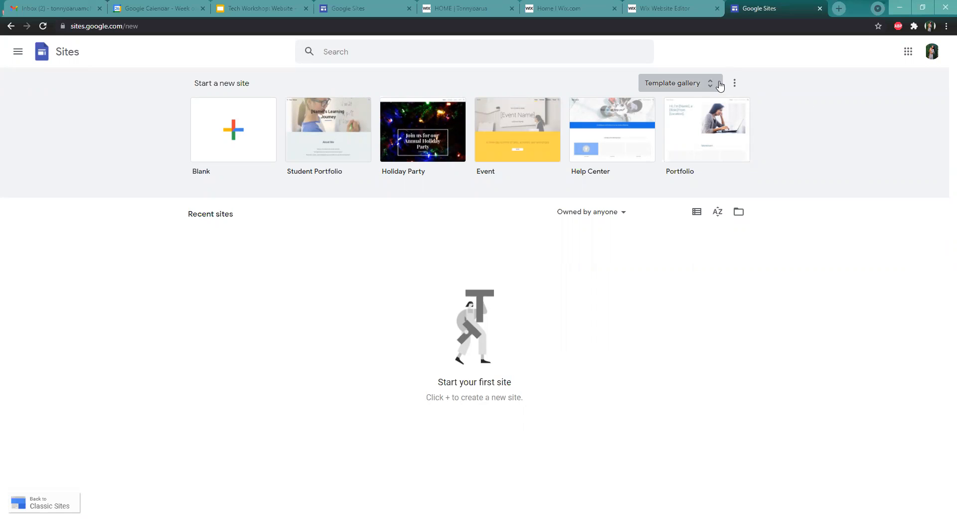
click(687, 88)
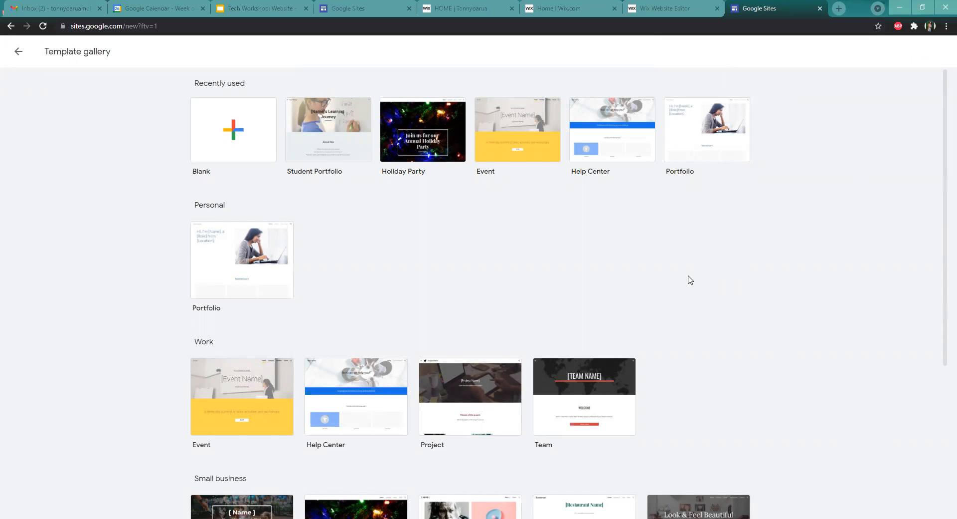
scroll(690, 280, down, 2)
scroll(696, 279, down, 3)
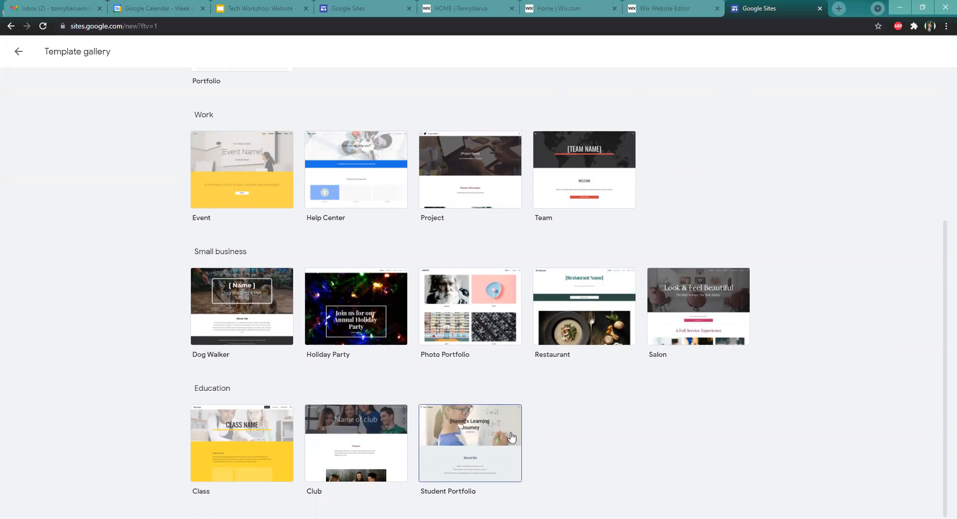
click(482, 443)
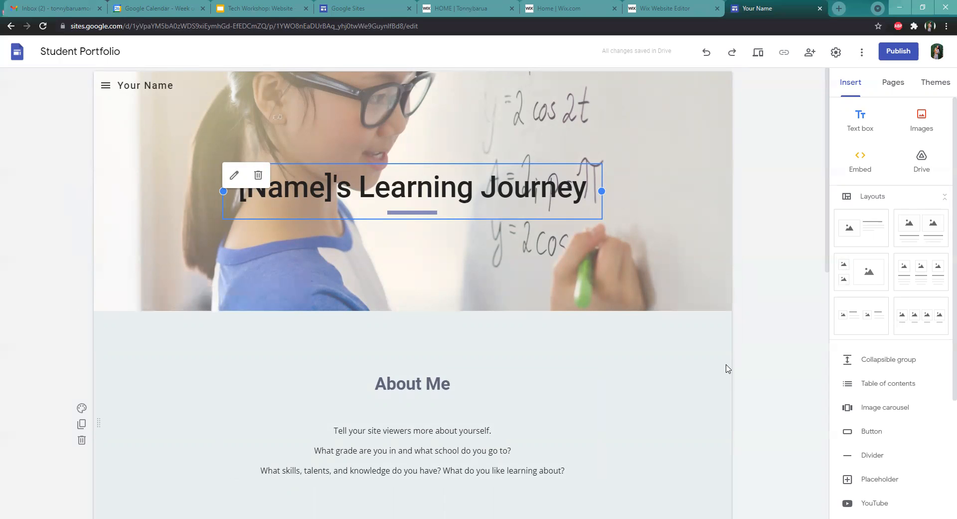
Browse the template's home page sections down to the footer and open the site's page list
scroll(569, 319, down, 2)
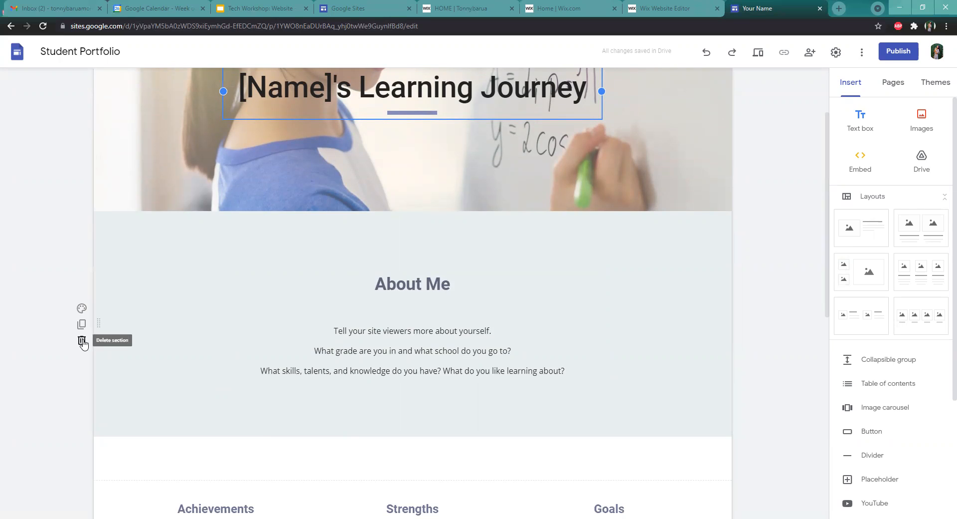
scroll(368, 289, down, 2)
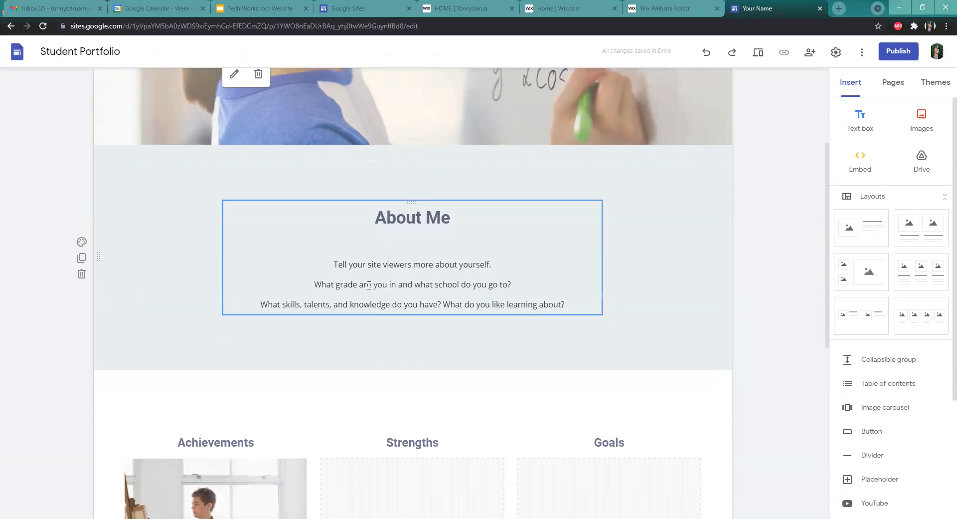
scroll(367, 289, down, 2)
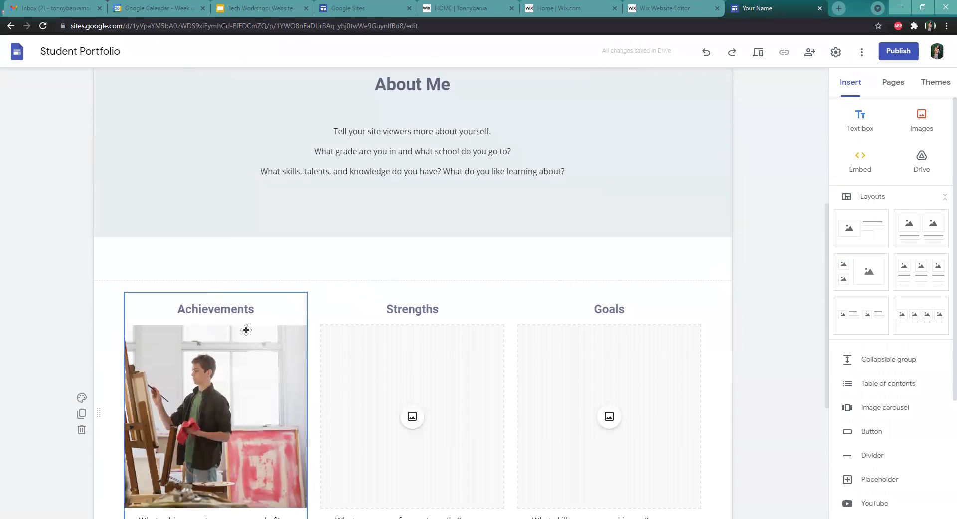
scroll(195, 347, down, 1)
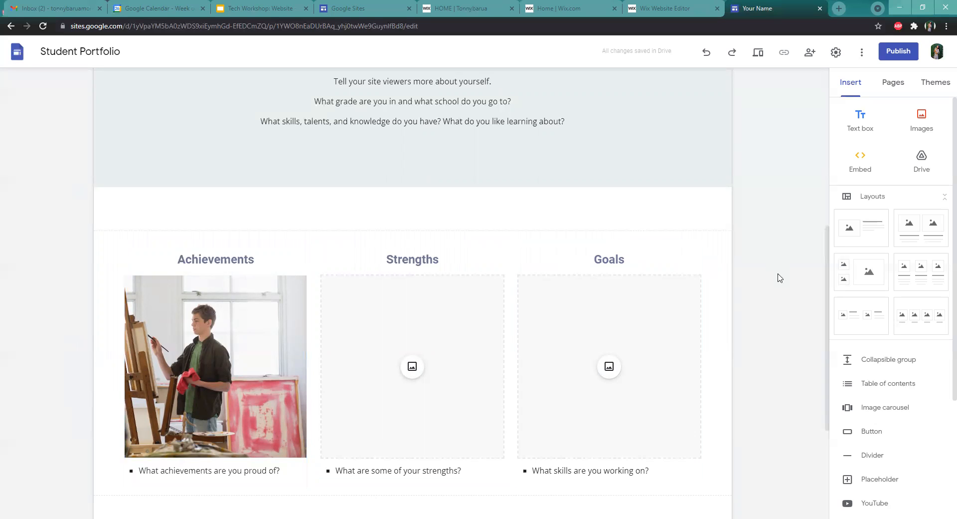
scroll(765, 310, down, 4)
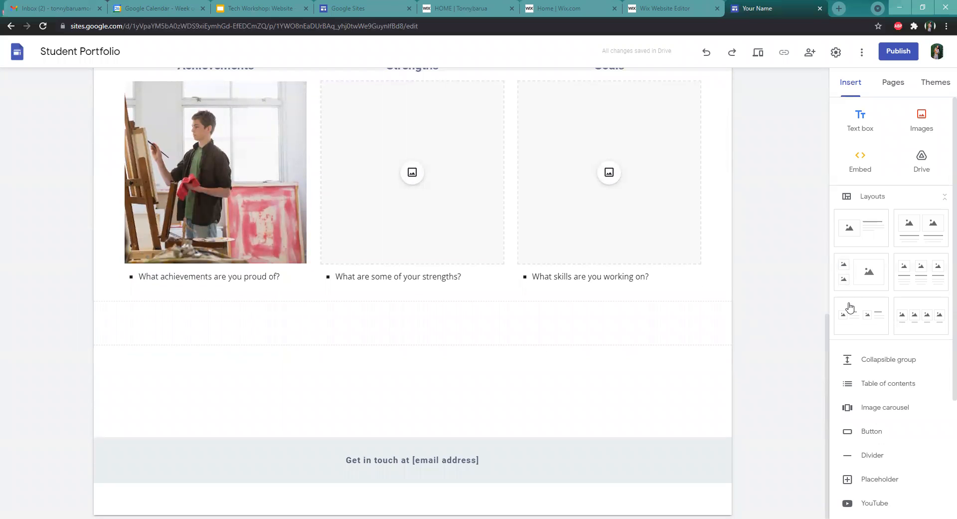
scroll(823, 311, up, 12)
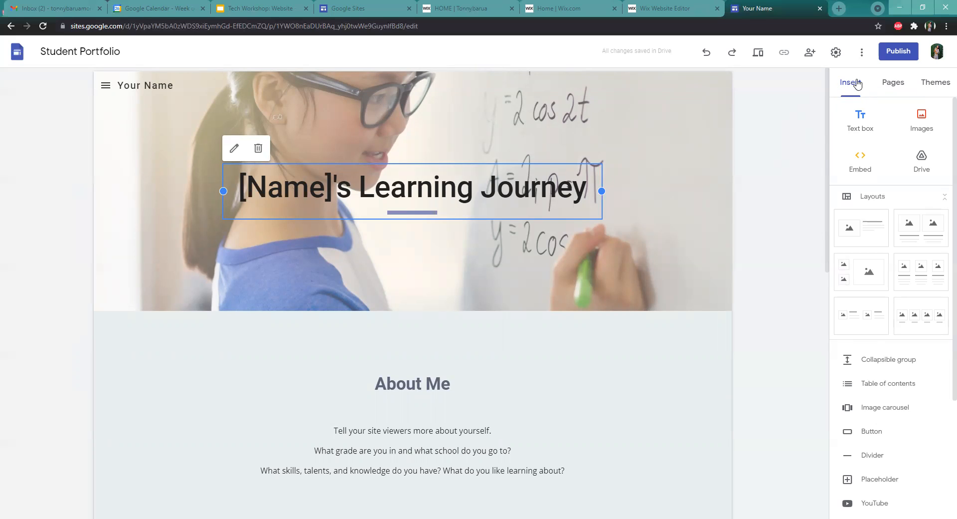
click(897, 82)
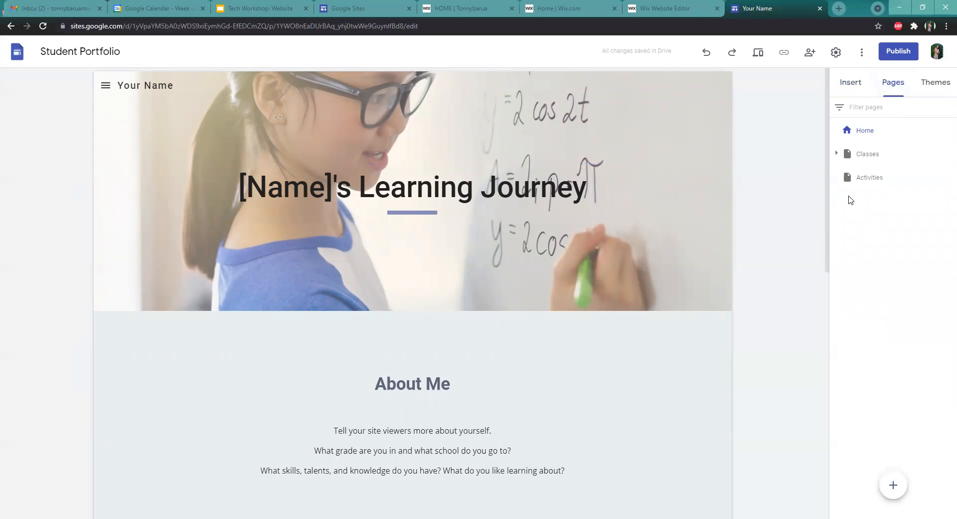
Try the Aristotle theme with its green colour, then the Vision theme
click(926, 81)
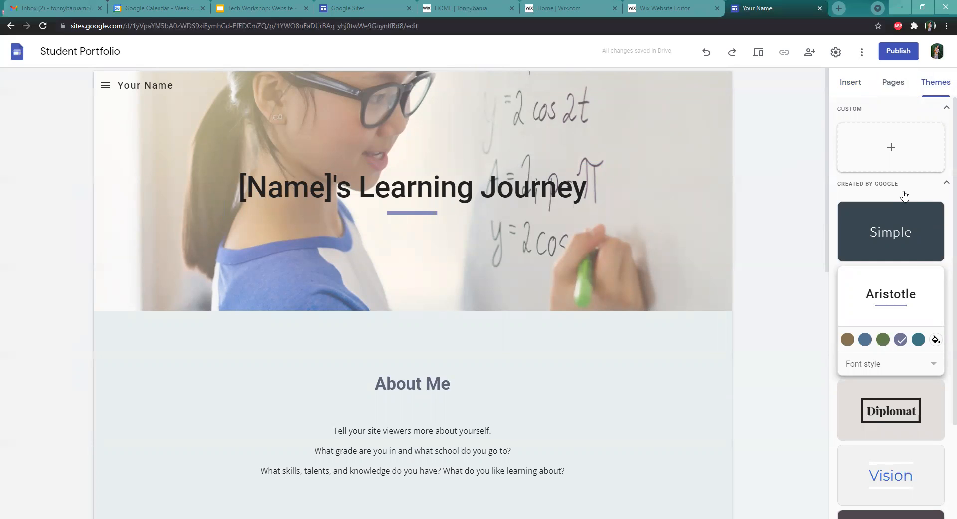
scroll(900, 206, down, 1)
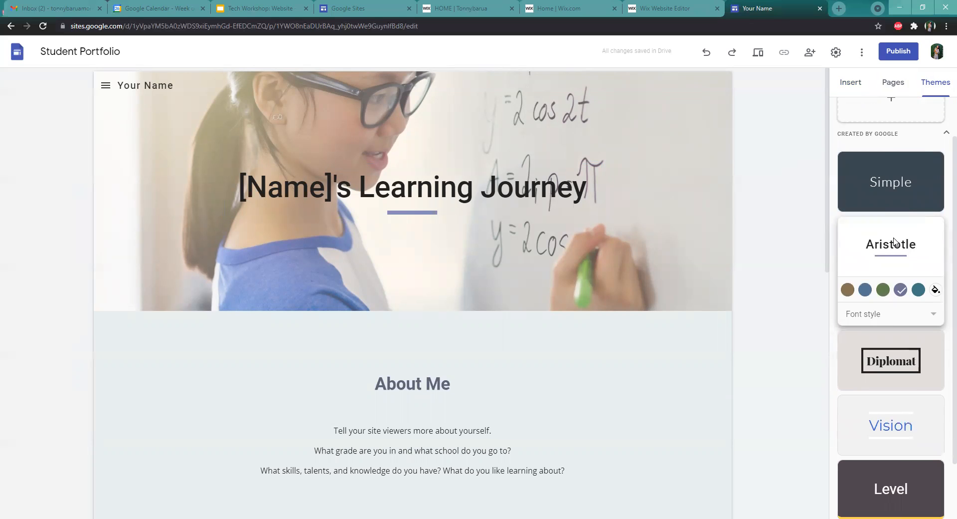
scroll(787, 232, down, 1)
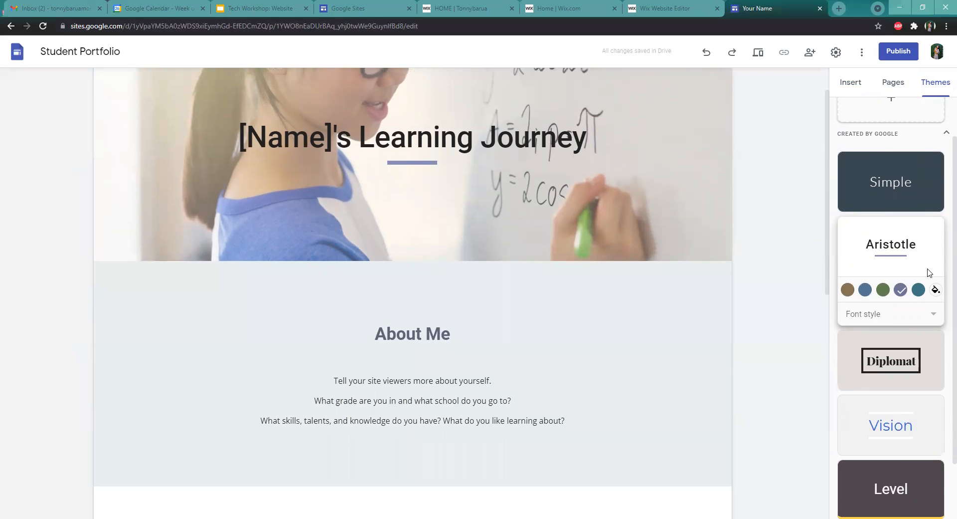
click(881, 293)
scroll(750, 280, up, 1)
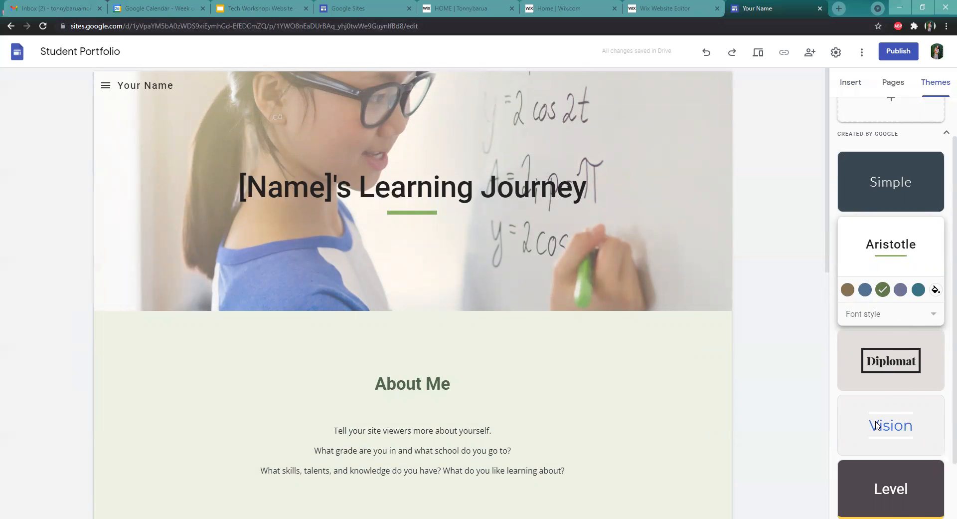
click(920, 421)
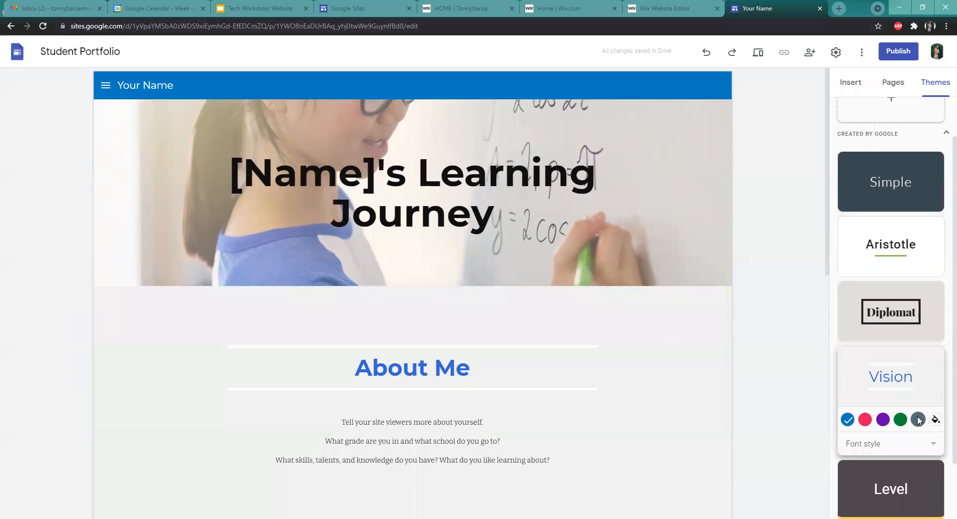
Apply the Diplomat theme and try its colour options, finishing with the black colour
click(893, 319)
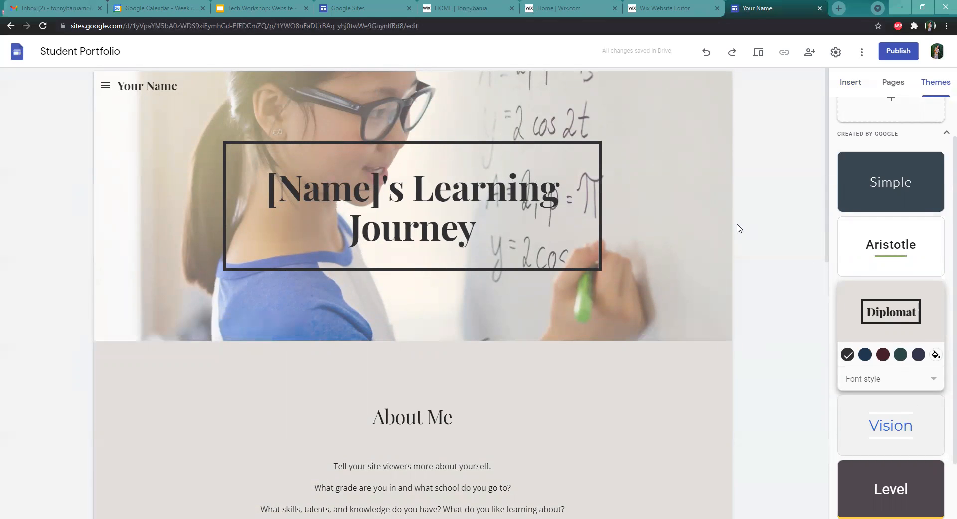
click(883, 353)
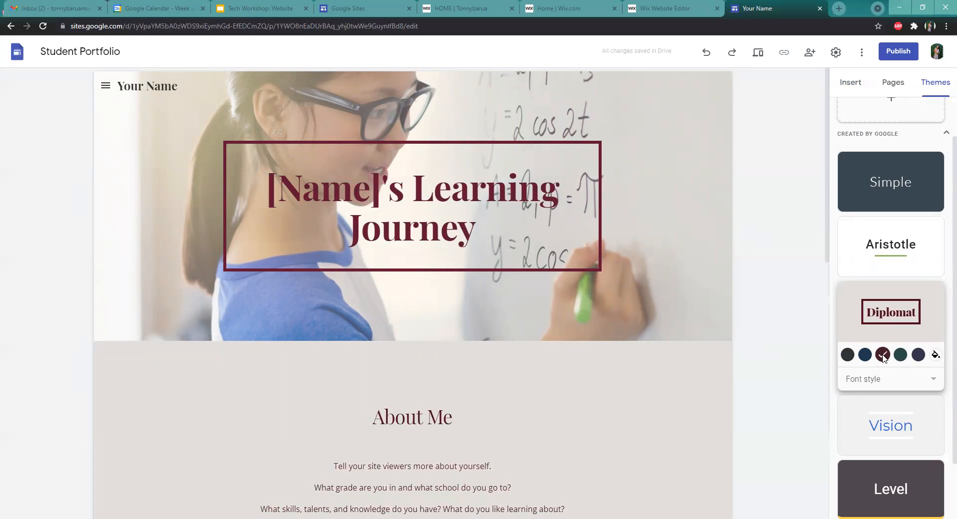
click(866, 354)
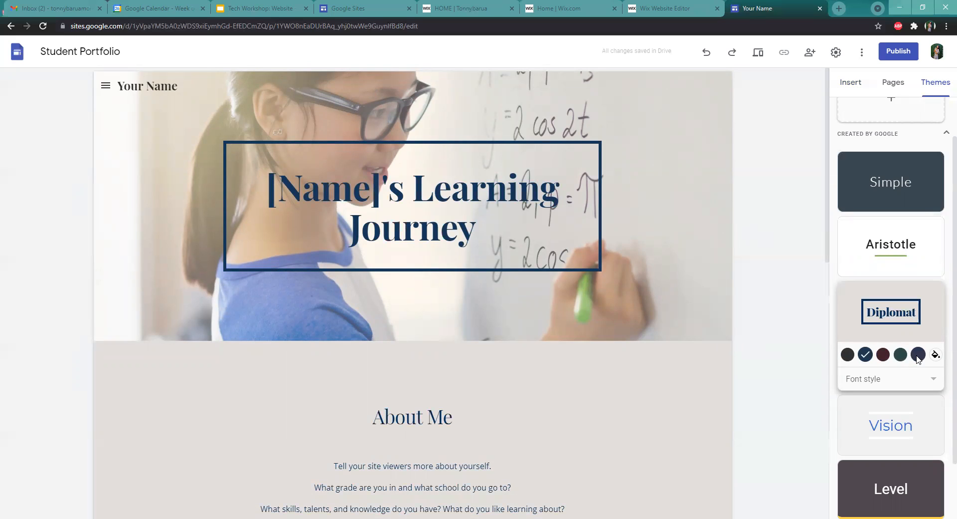
click(847, 355)
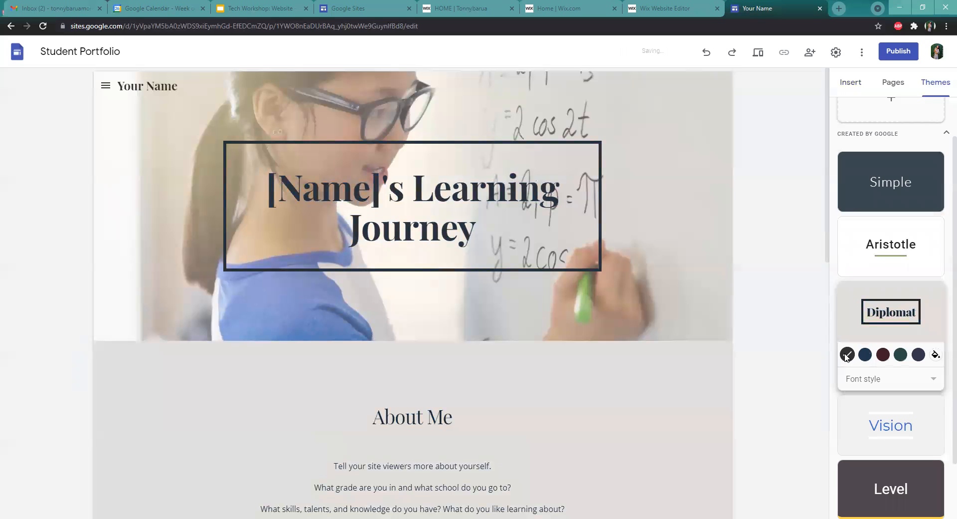
Try the Diplomat theme's Light, Heavy and Classic font styles and peek at its custom colour picker
click(892, 378)
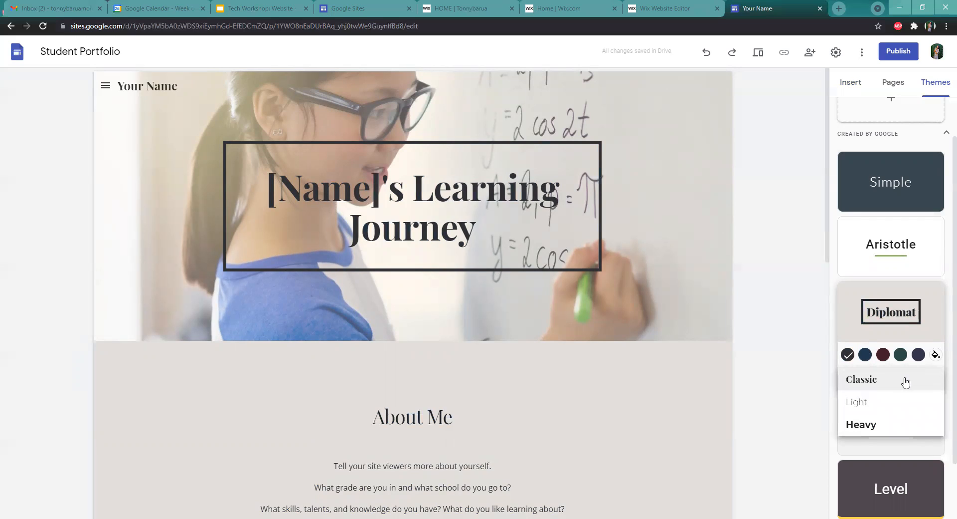
click(876, 407)
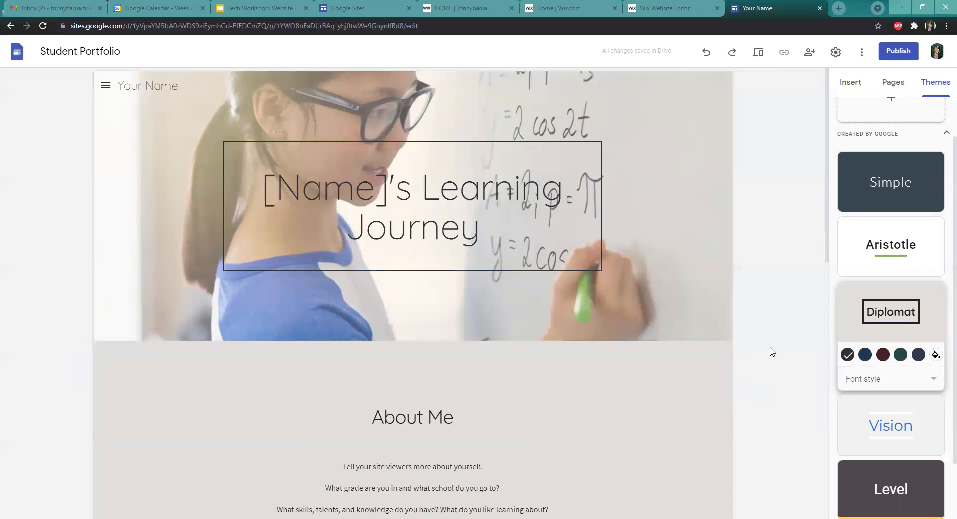
click(909, 379)
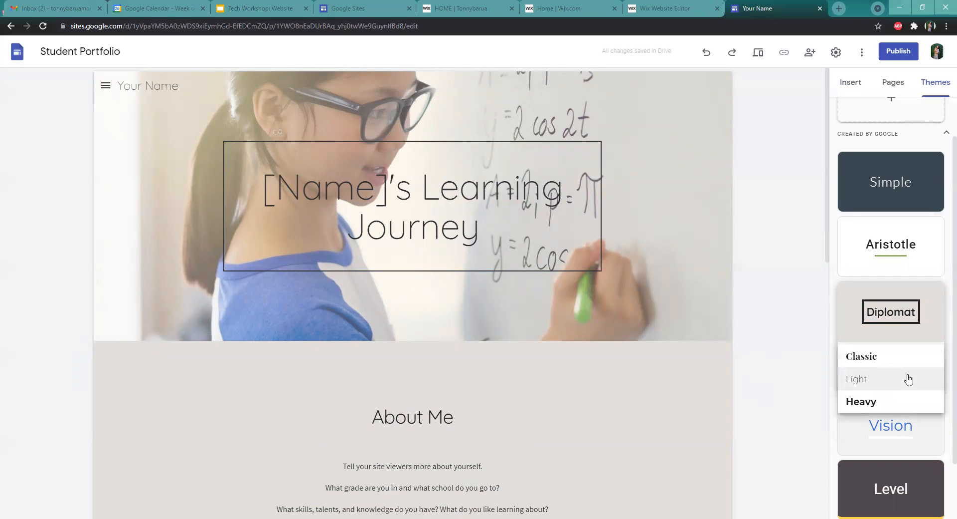
click(892, 402)
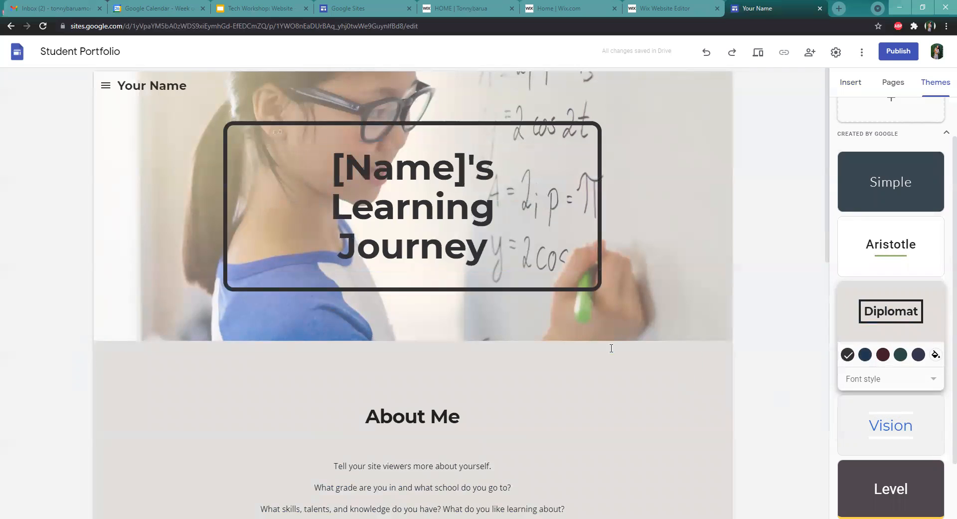
click(883, 383)
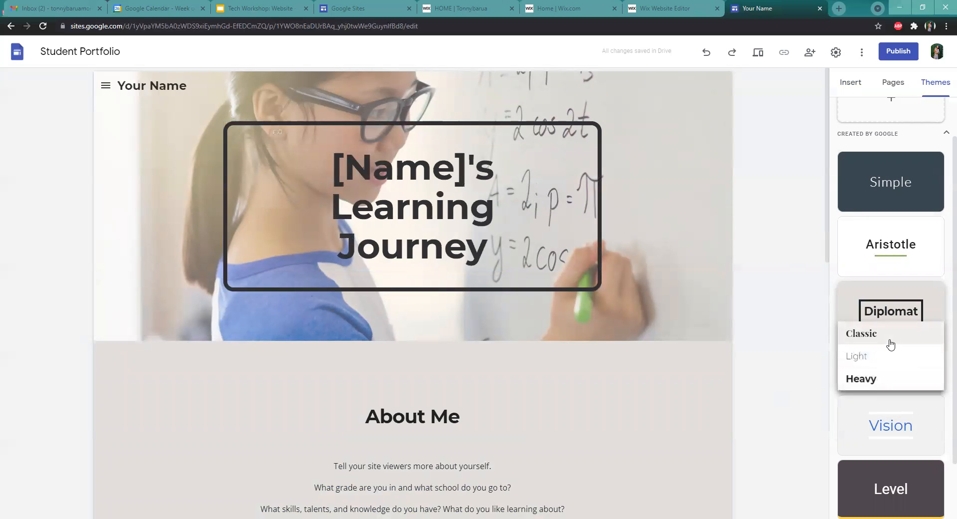
click(863, 343)
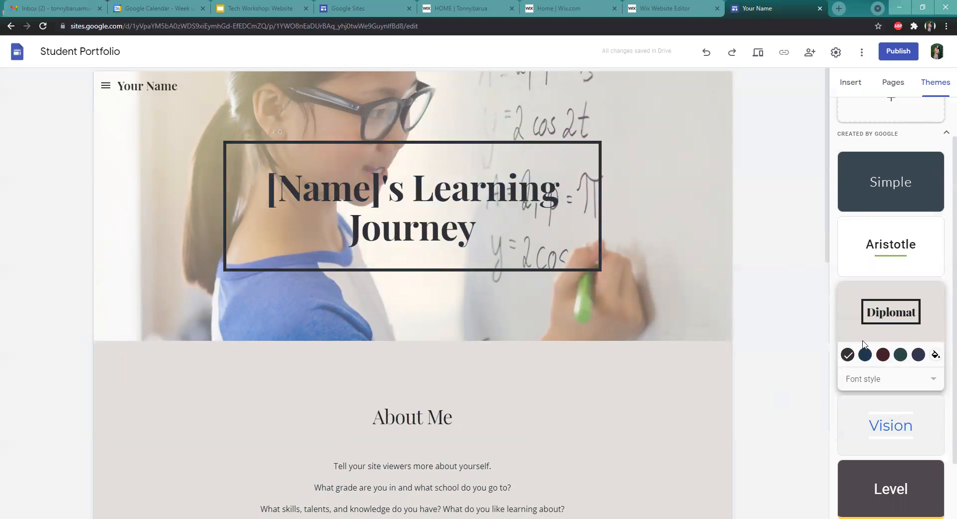
click(934, 355)
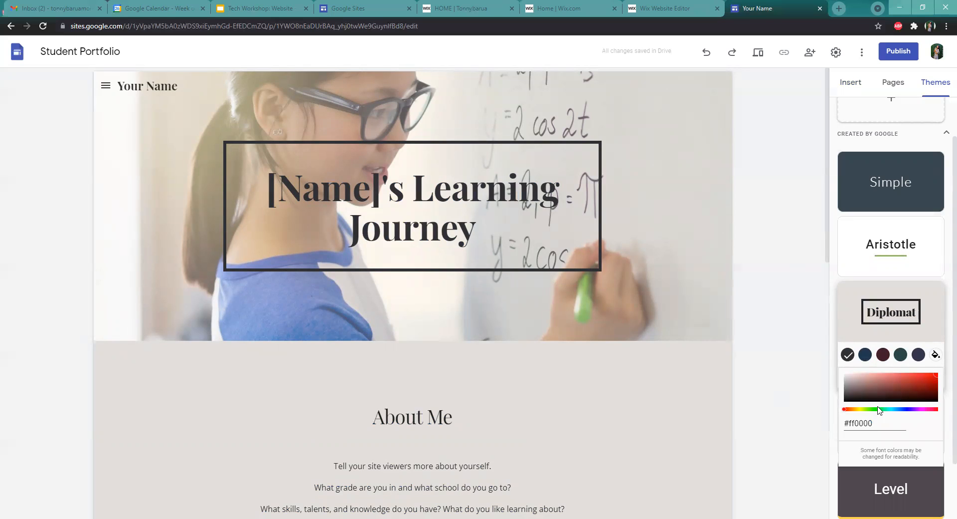
click(801, 215)
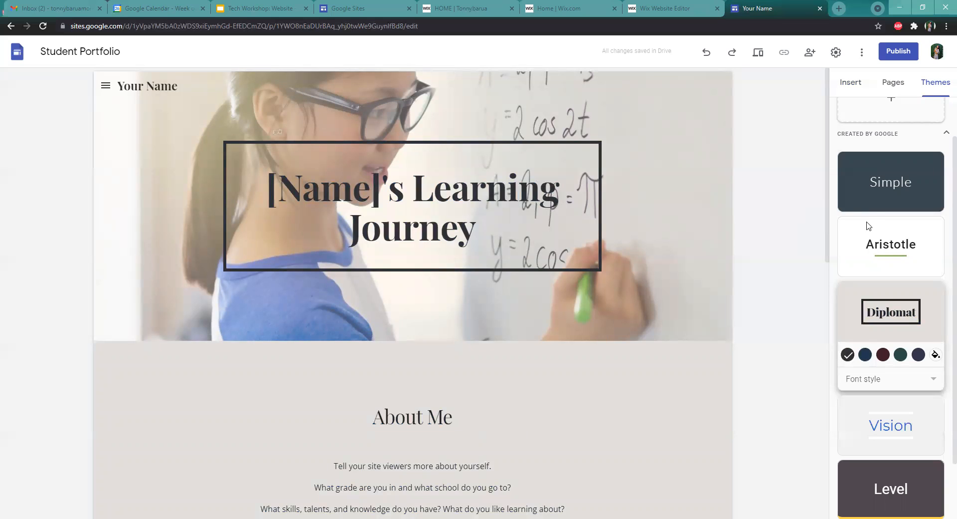
Browse the template's Classes and Activities pages from the page list
scroll(877, 229, up, 1)
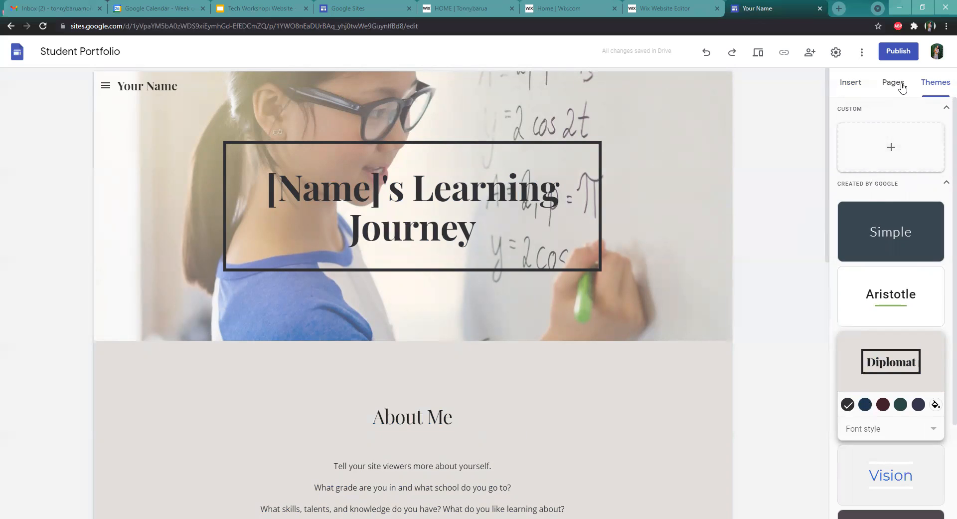
click(884, 88)
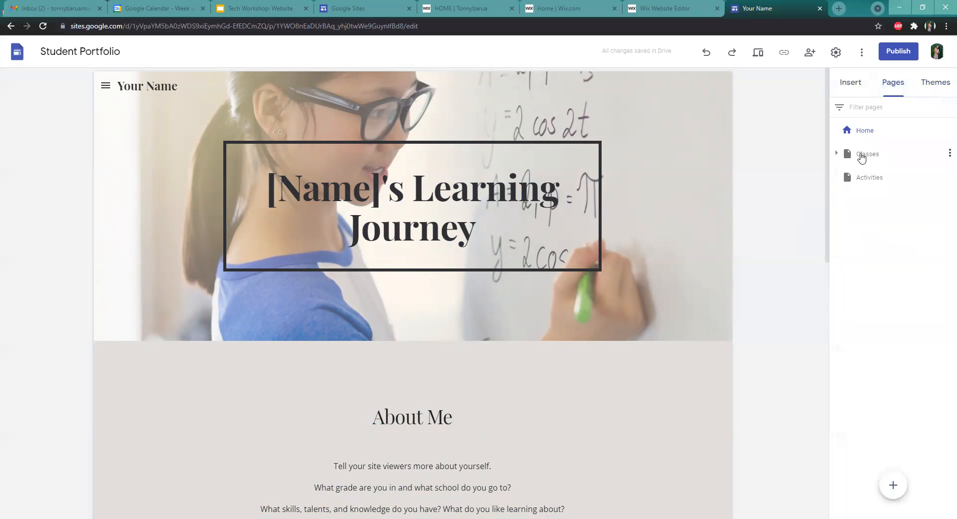
click(861, 155)
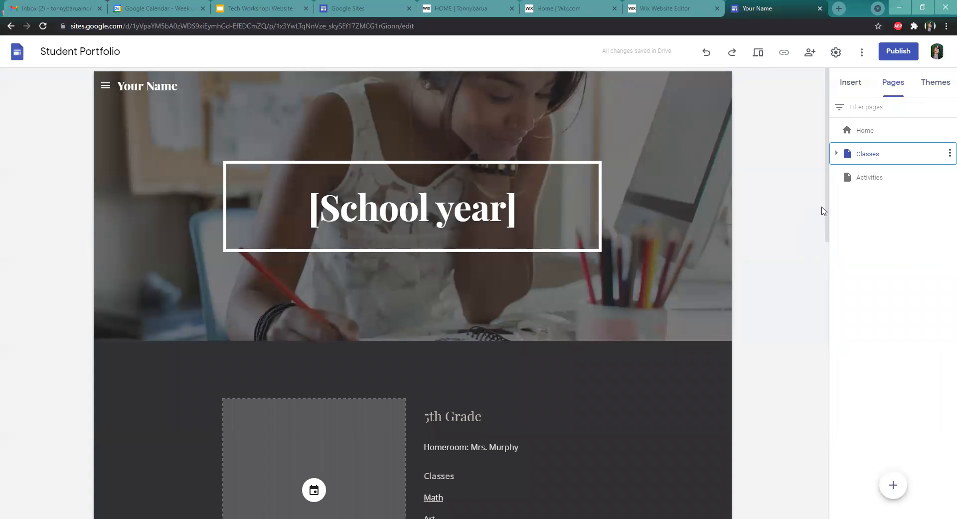
scroll(793, 244, down, 5)
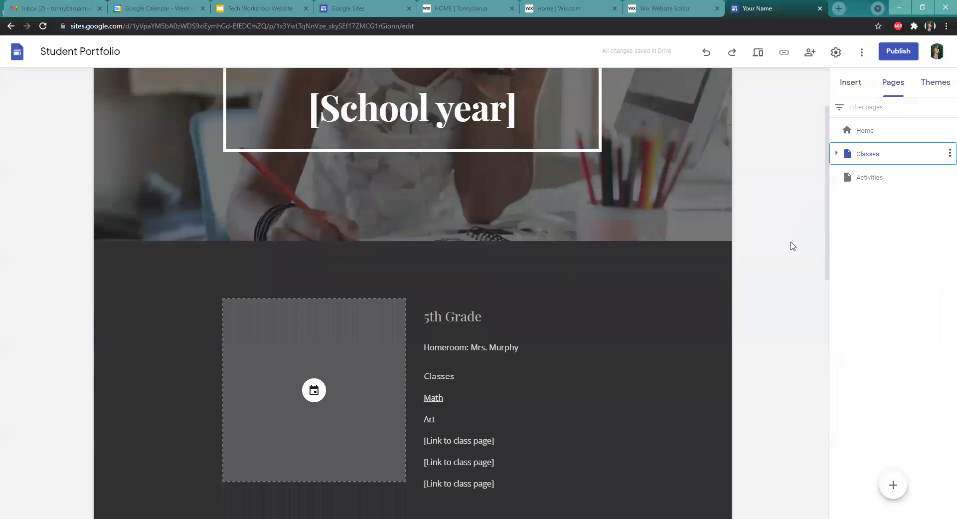
scroll(792, 245, down, 6)
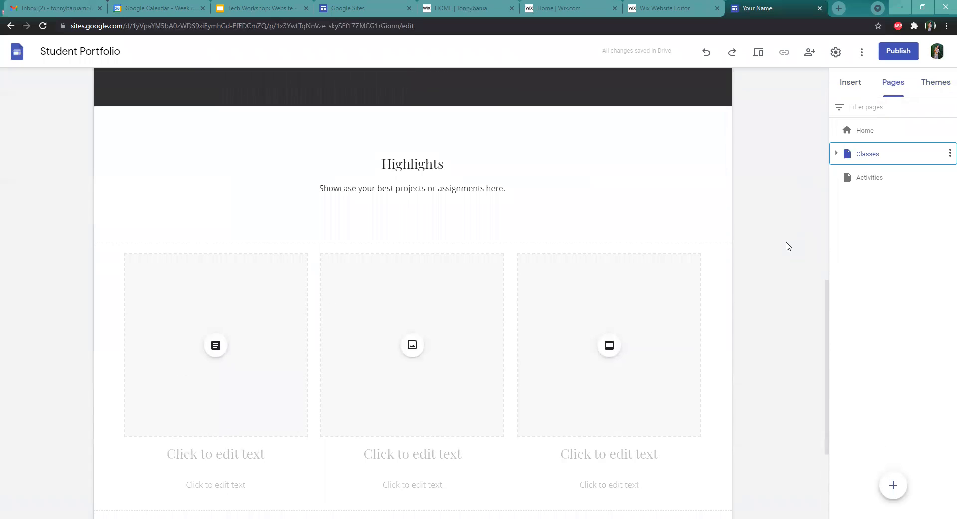
scroll(785, 242, up, 4)
scroll(785, 236, up, 7)
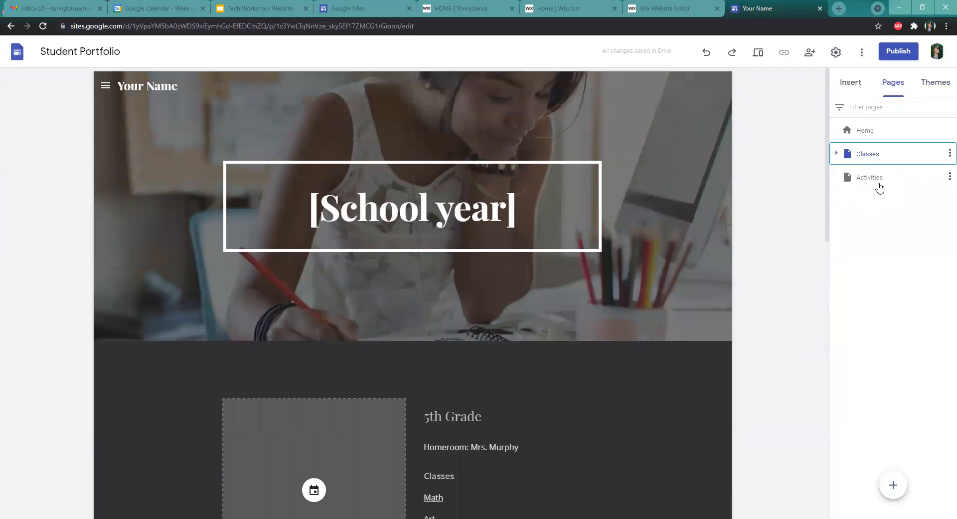
click(870, 179)
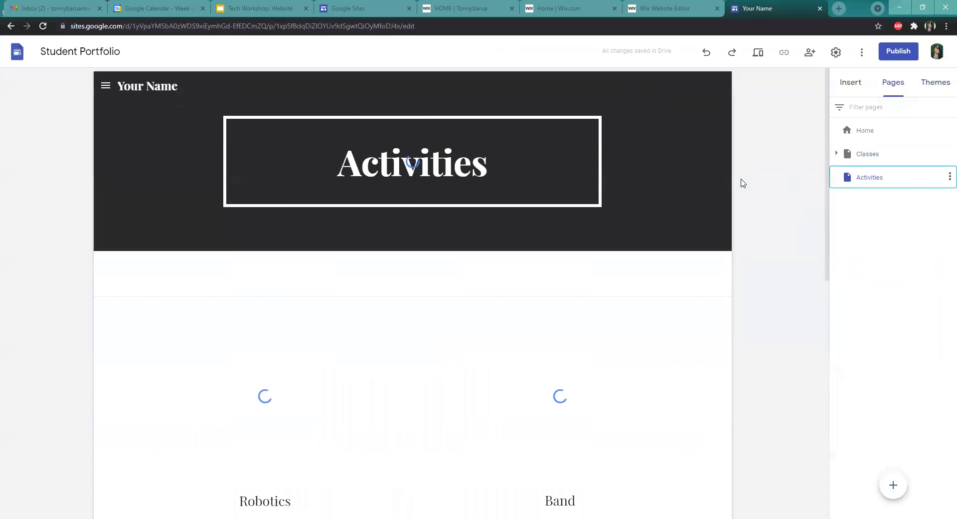
scroll(828, 239, down, 7)
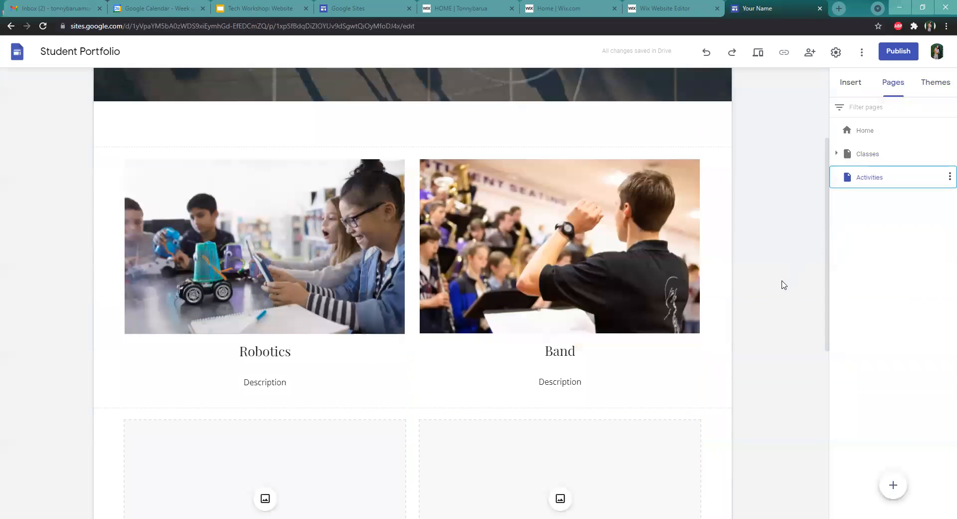
Apply the Level theme to the site
scroll(780, 287, down, 3)
scroll(781, 287, up, 10)
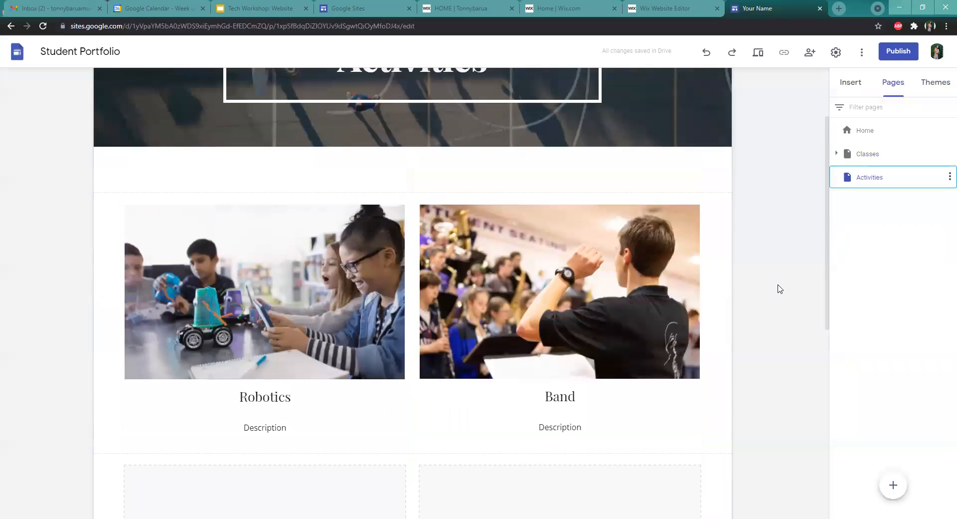
click(931, 88)
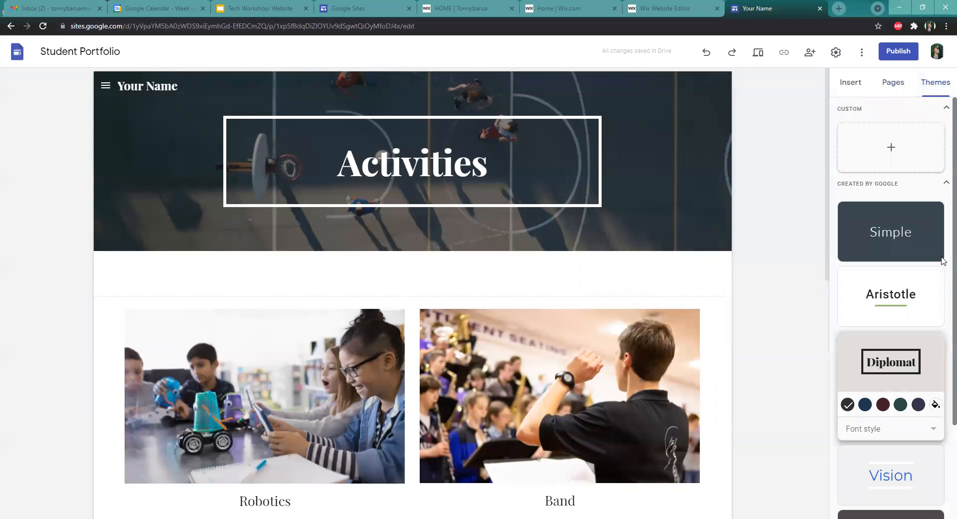
scroll(893, 313, down, 3)
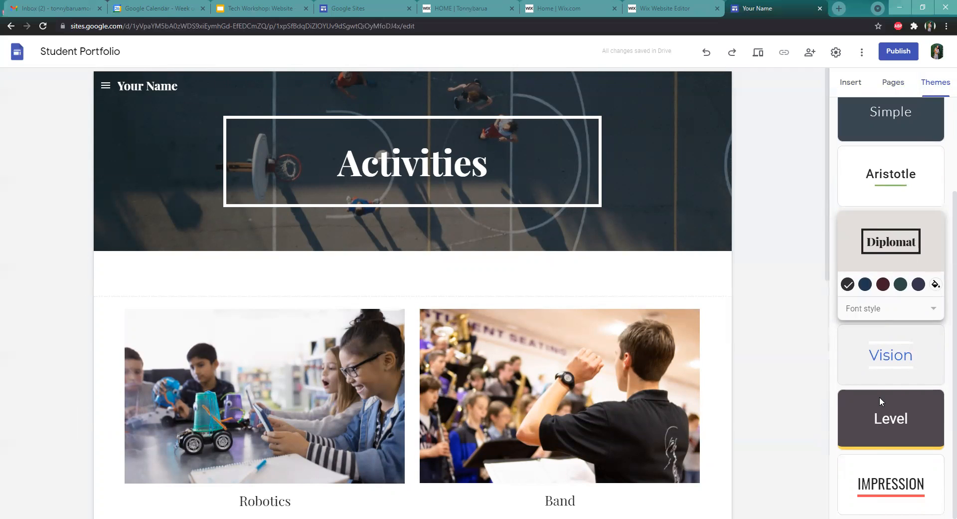
click(883, 412)
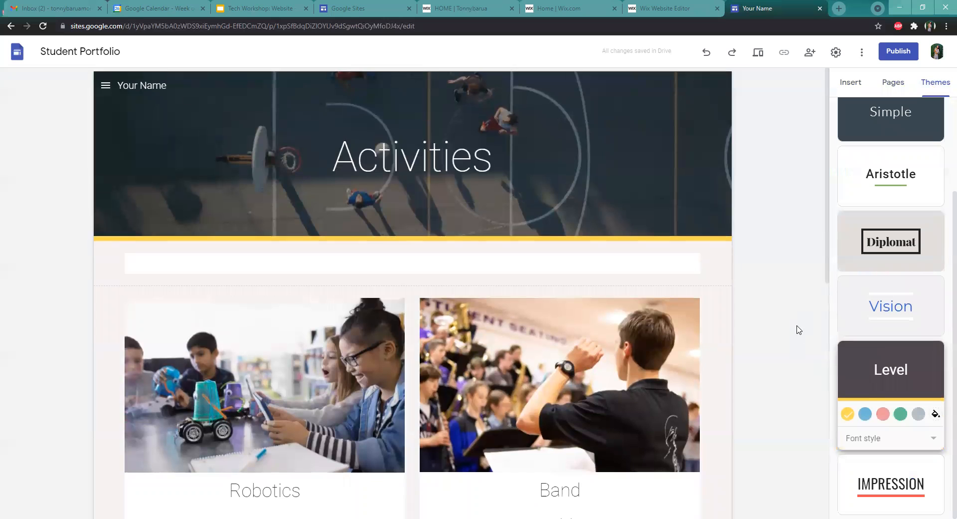
Open the Home page and show the insert options
scroll(798, 335, down, 3)
scroll(797, 336, down, 3)
scroll(796, 334, up, 6)
click(892, 81)
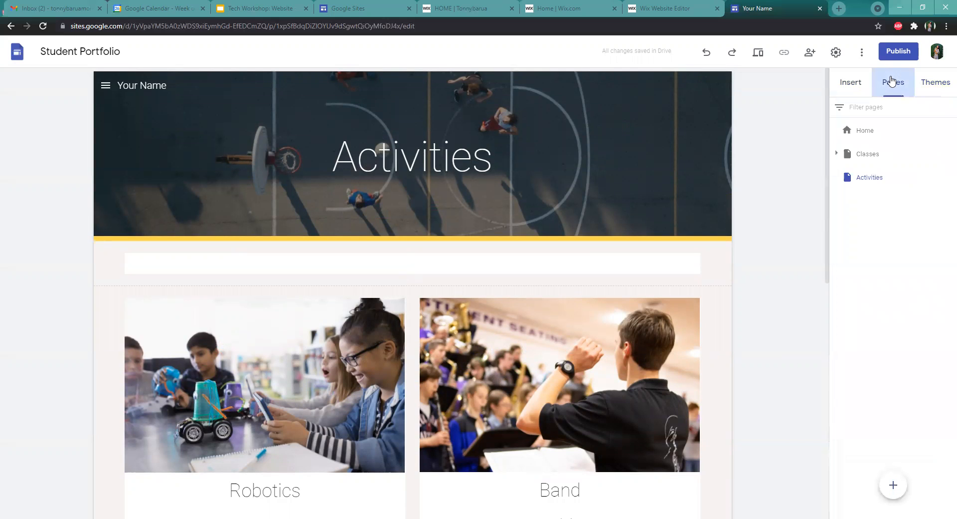
click(858, 80)
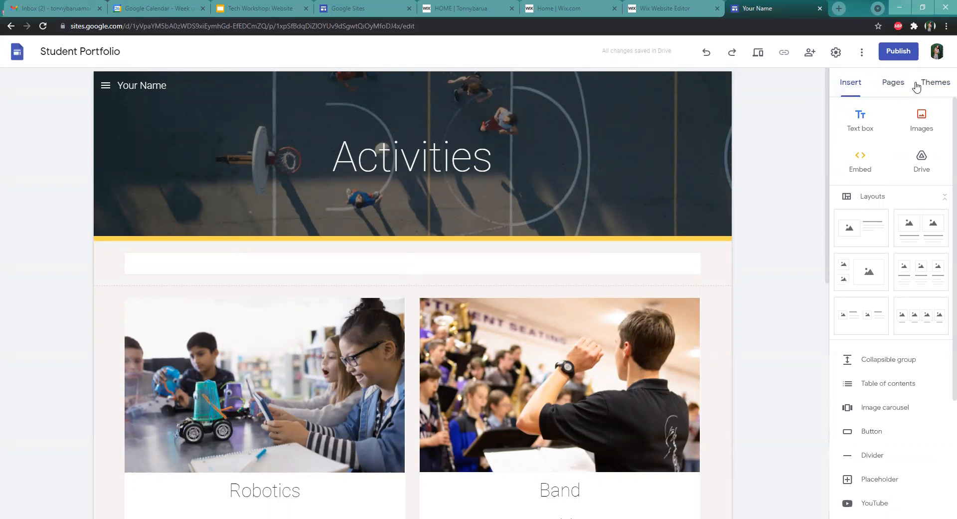
click(899, 88)
click(876, 134)
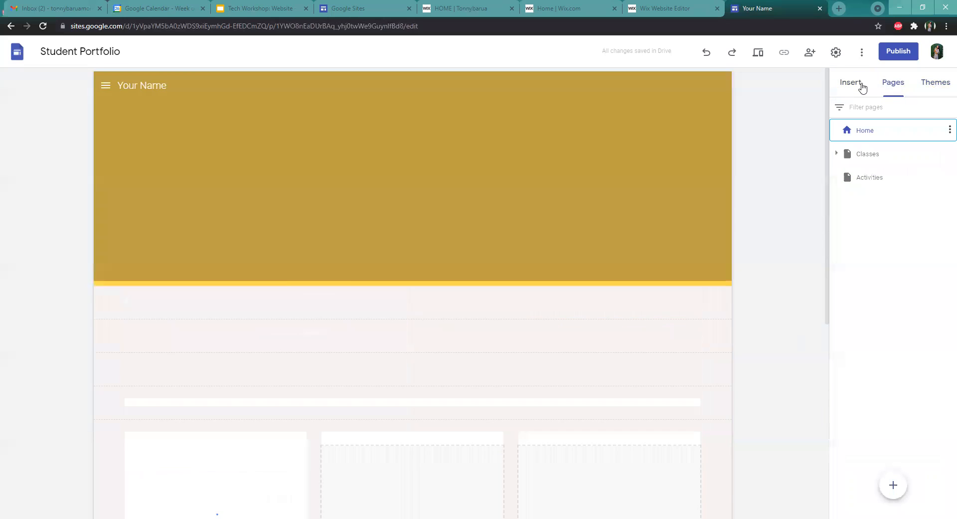
click(863, 86)
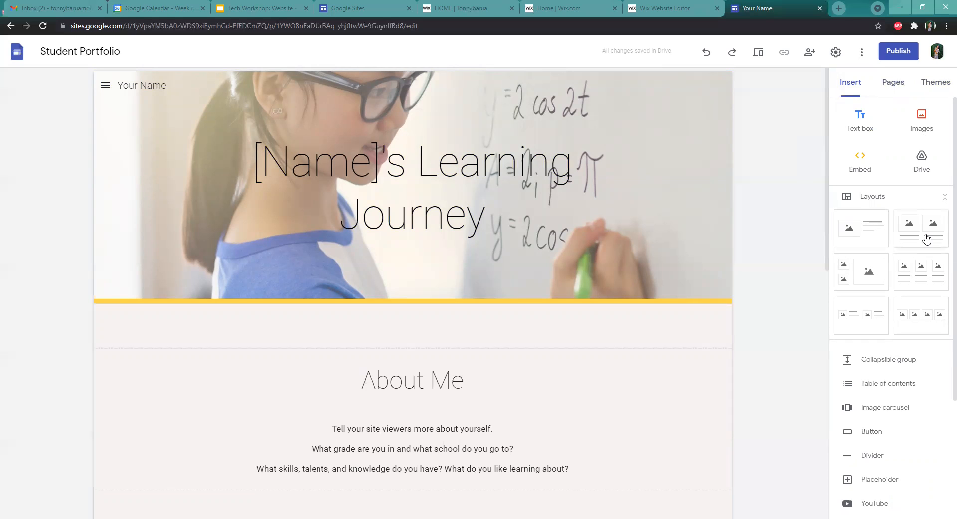
Insert the layout with two small boxes beside one large box below the Achievements, Strengths and Goals section
click(868, 273)
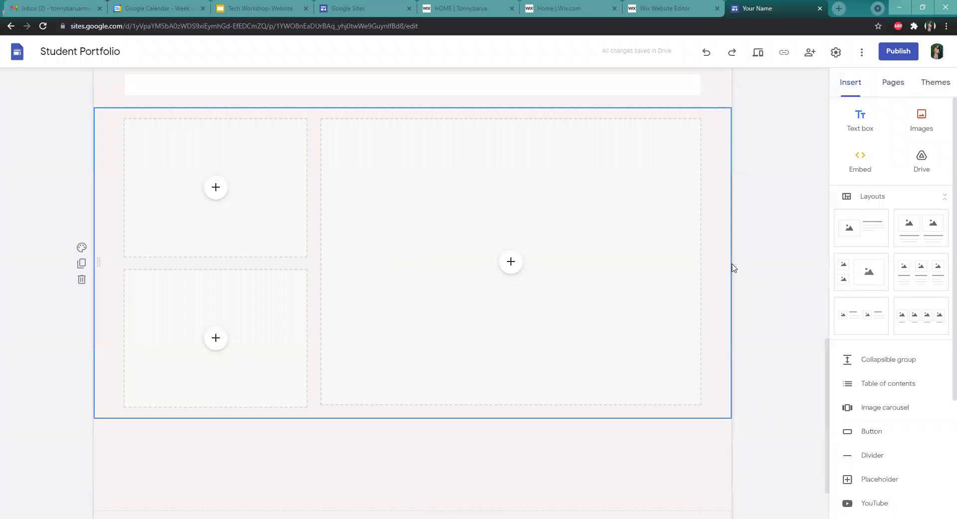
scroll(759, 279, down, 2)
scroll(763, 289, up, 8)
scroll(763, 289, down, 4)
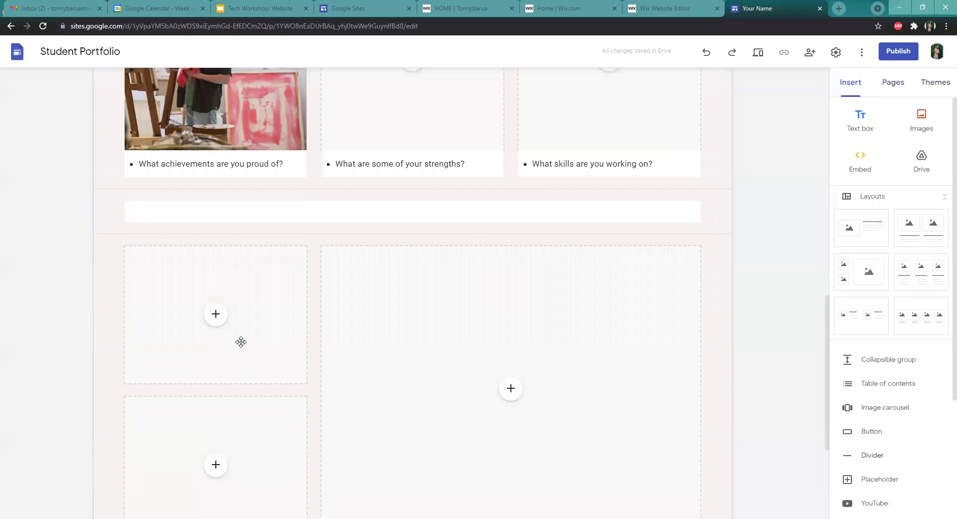
scroll(743, 267, down, 3)
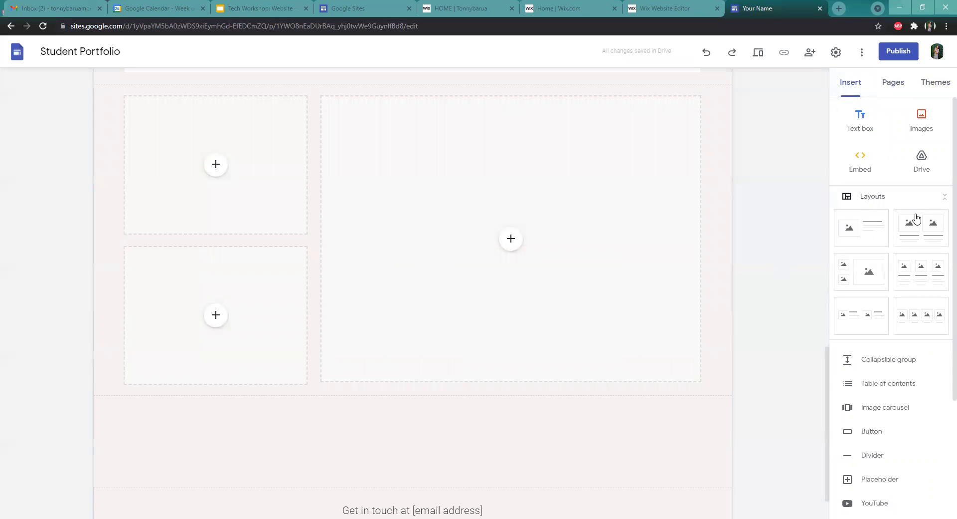
Add a text box below the new layout reading "I love making videos."
click(700, 196)
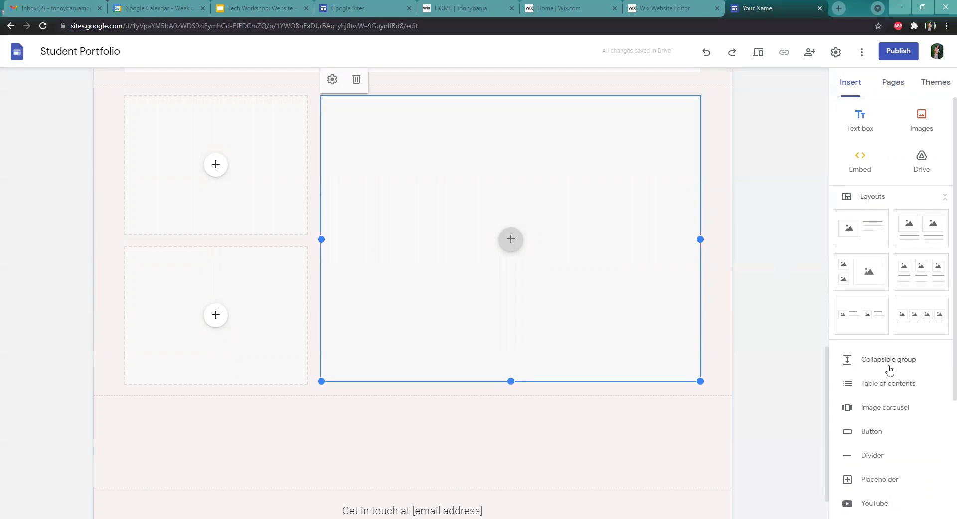
click(859, 123)
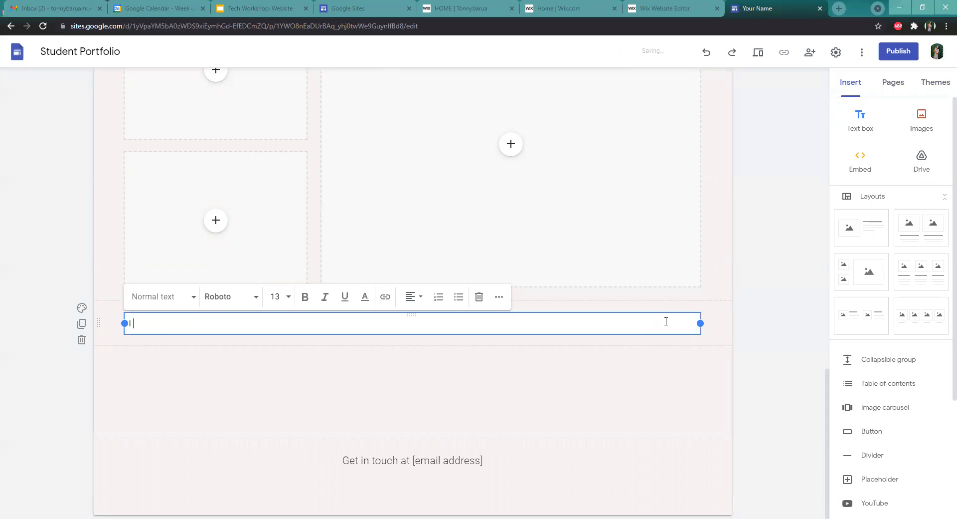
text(e making videos.)
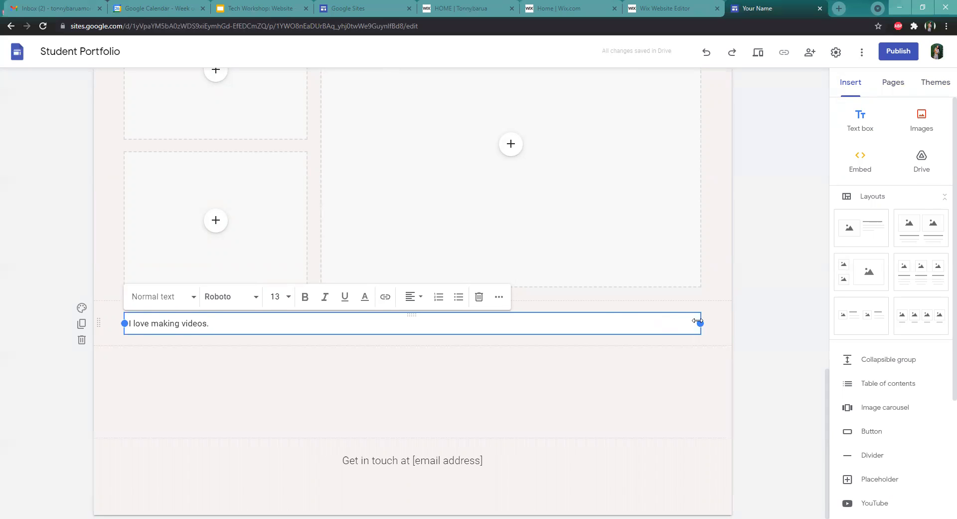
Set the sentence to the Title style and centre-align it
click(172, 296)
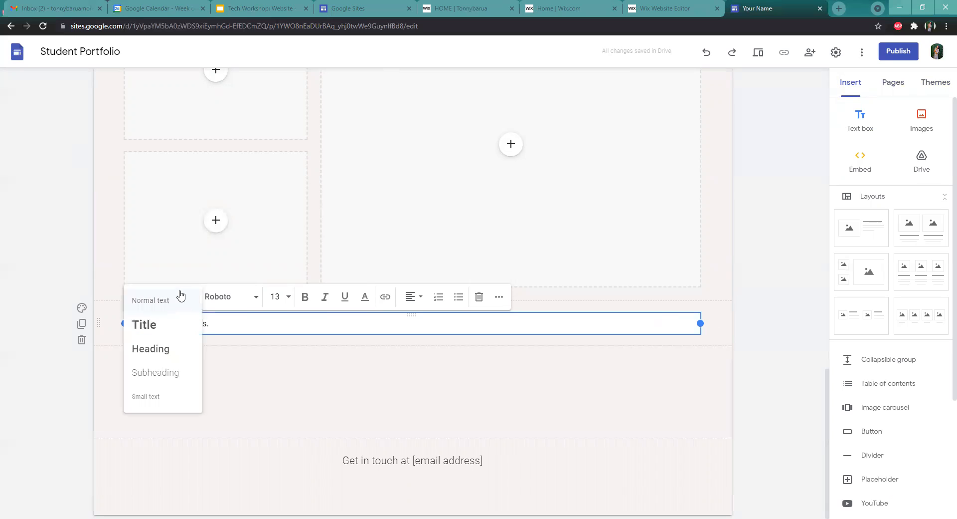
click(175, 330)
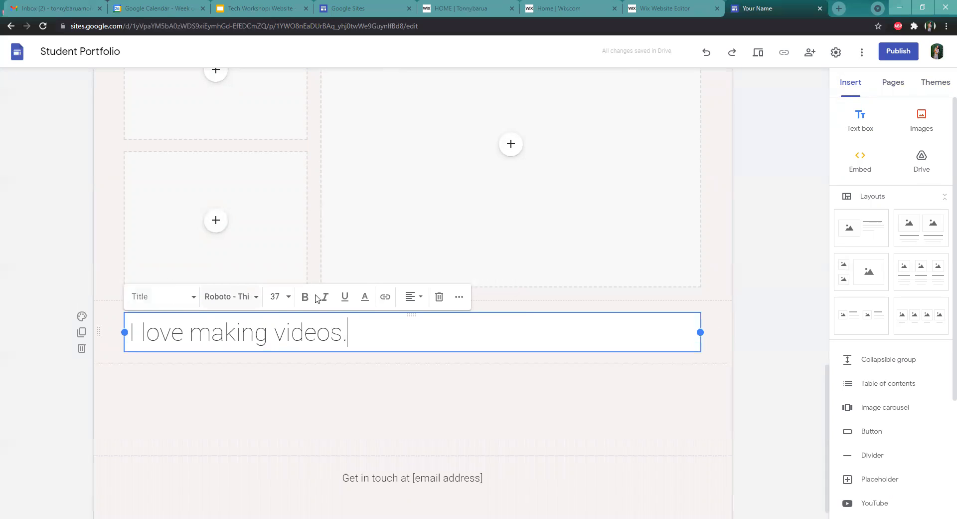
click(409, 301)
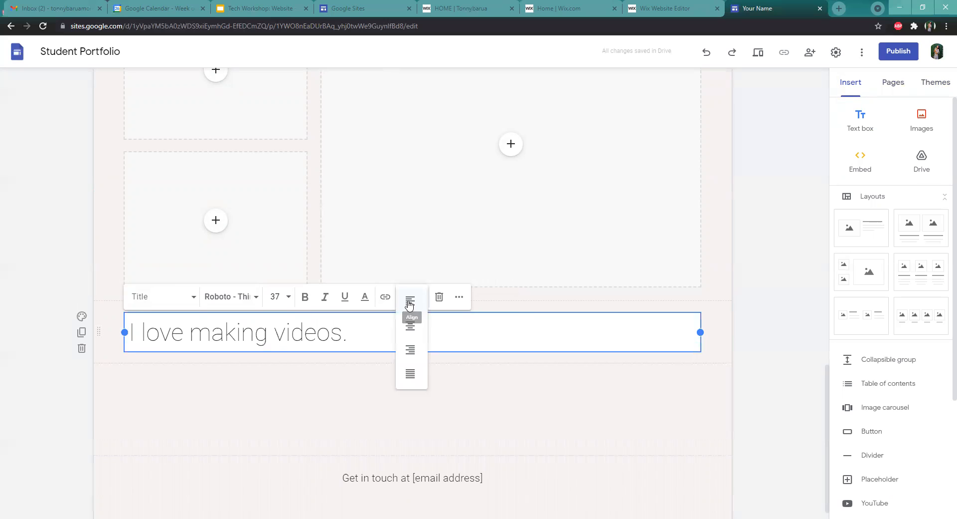
click(410, 327)
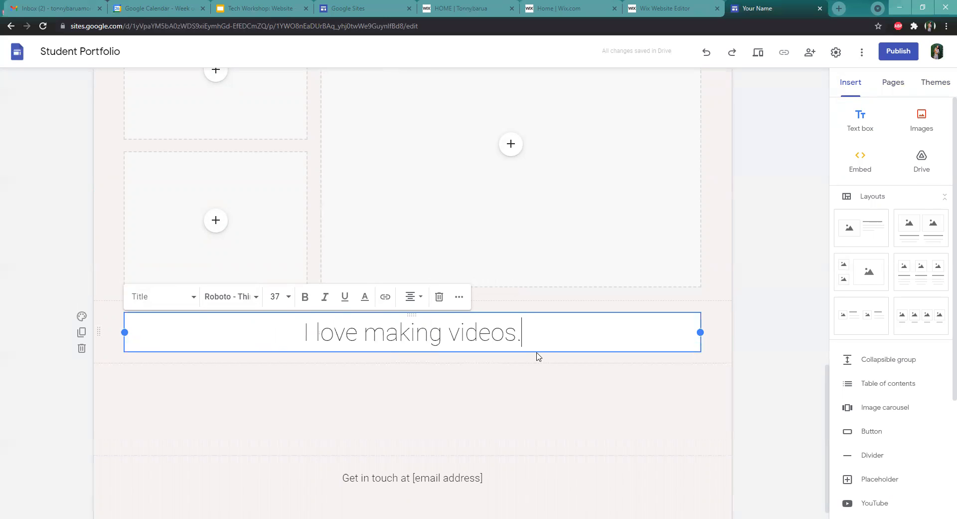
Remove the final period from the sentence and make the whole sentence bold
key(BackSpace)
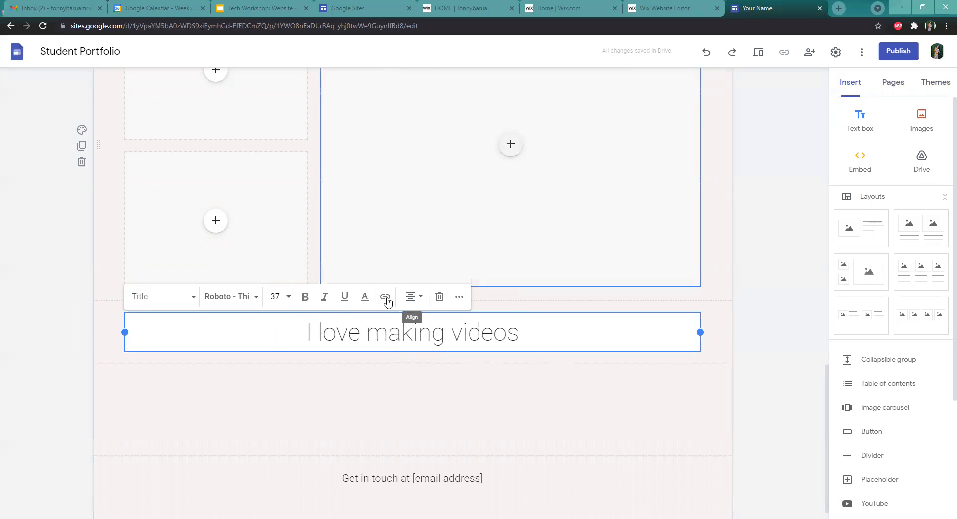
click(308, 299)
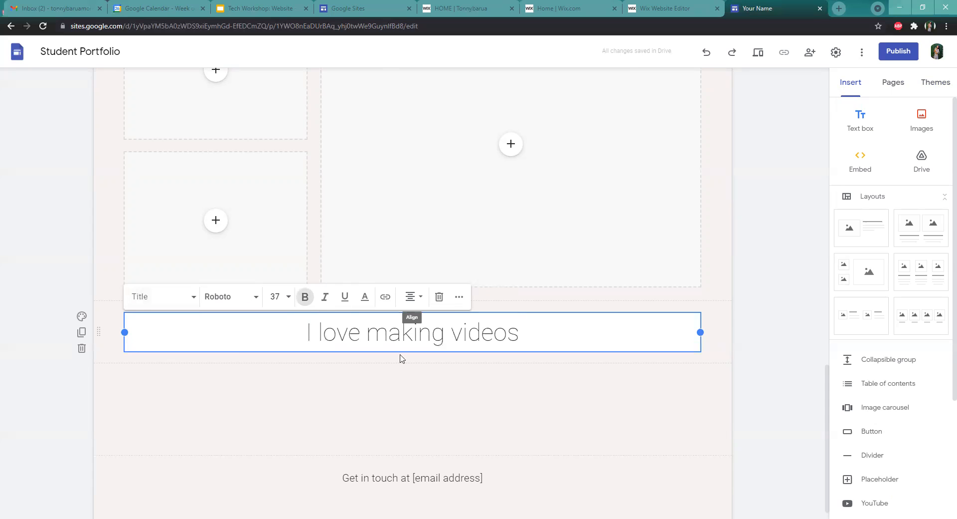
drag(400, 354, 291, 323)
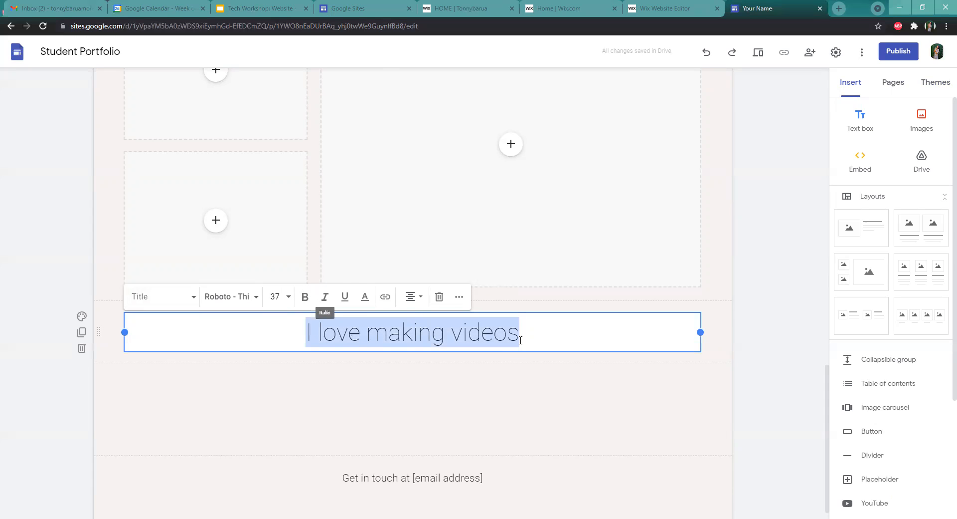
drag(539, 324, 282, 322)
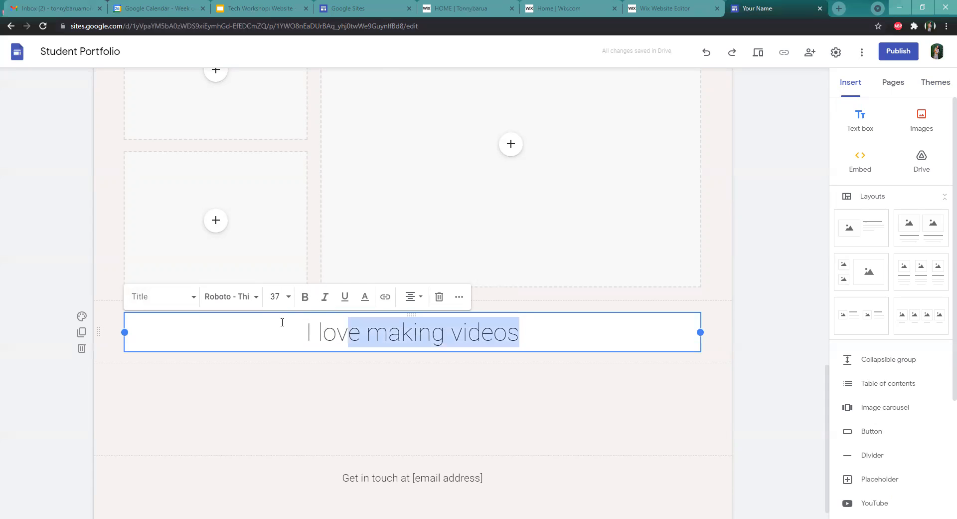
click(305, 297)
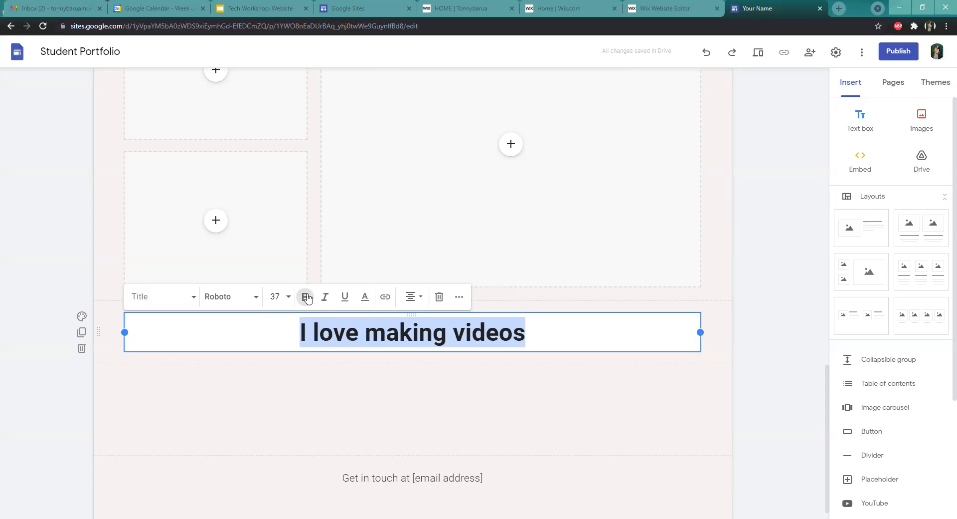
Change the sentence's font to Arial
click(601, 329)
click(244, 296)
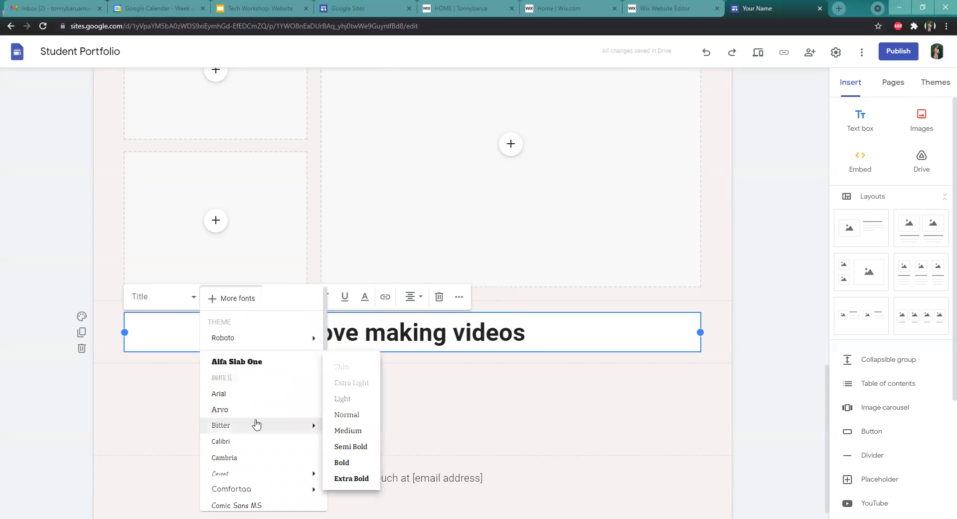
click(255, 394)
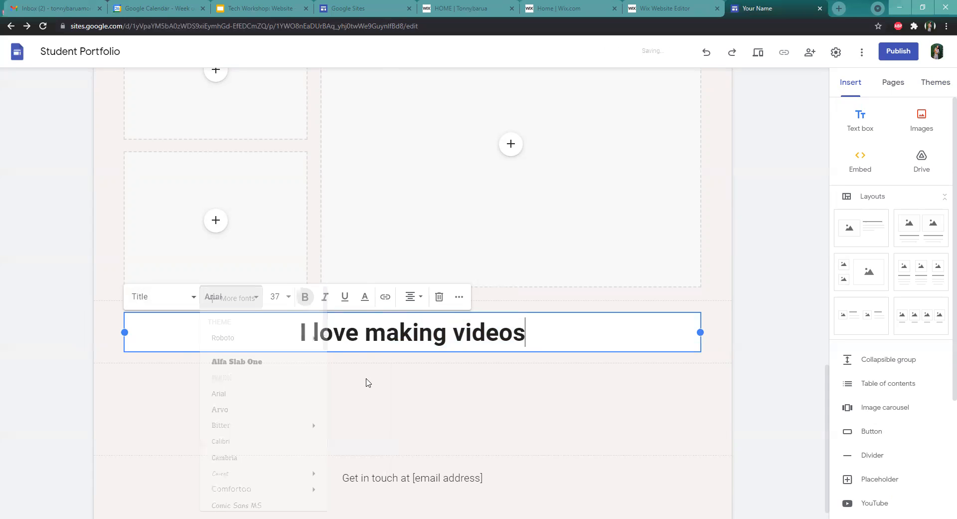
triple_click(173, 333)
click(228, 297)
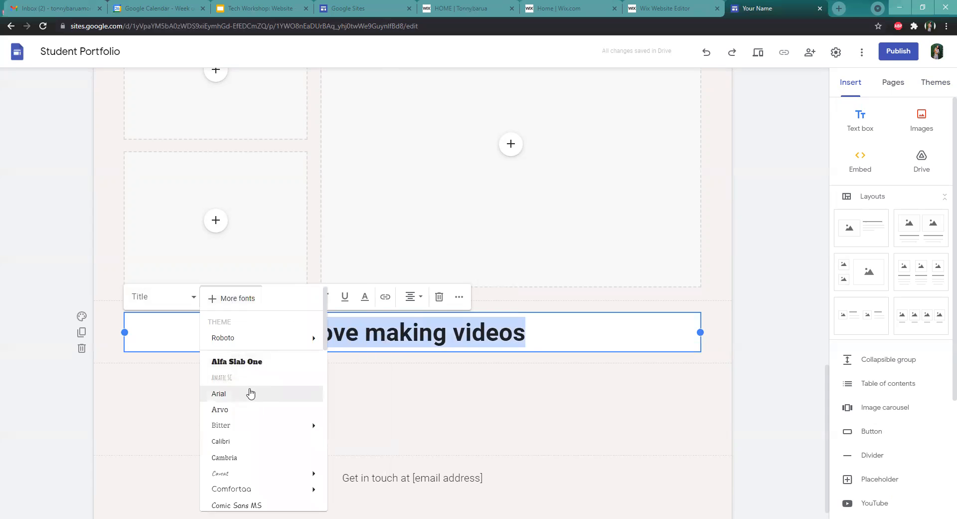
click(251, 394)
click(587, 349)
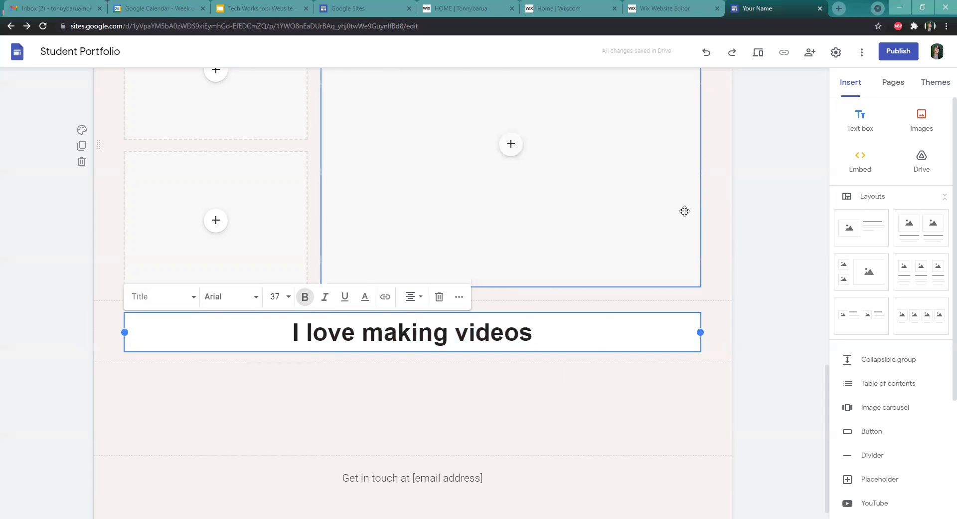
Insert a collapsible group just above the Achievements, Strengths and Goals section
scroll(750, 137, up, 7)
scroll(708, 153, up, 5)
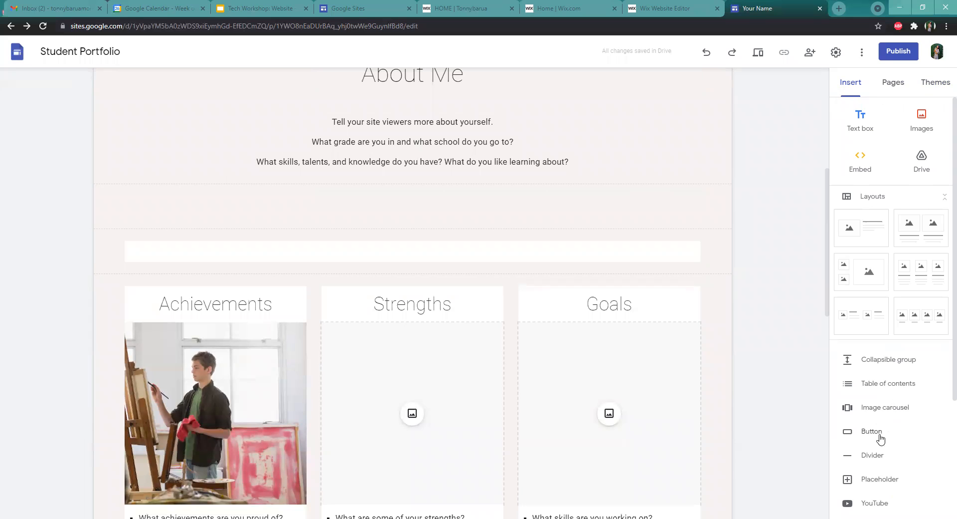
click(878, 366)
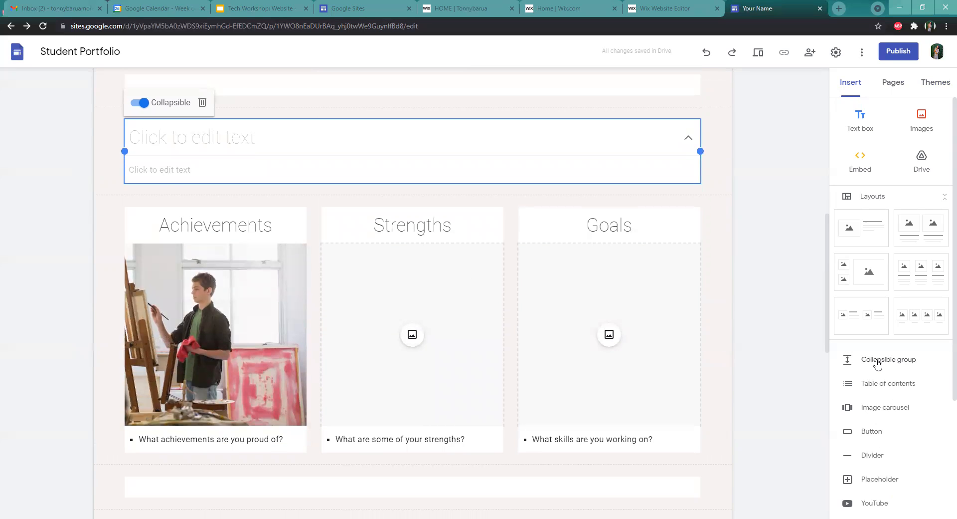
scroll(598, 259, up, 4)
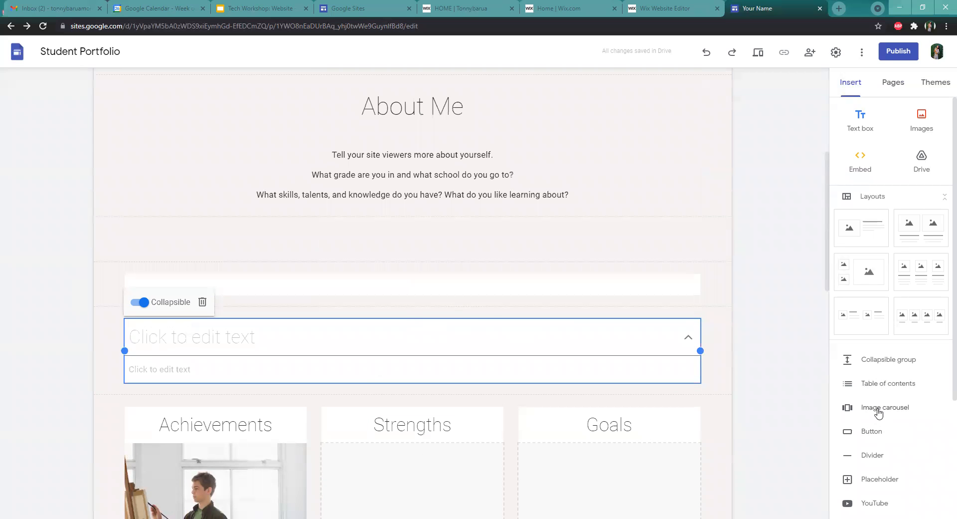
click(542, 149)
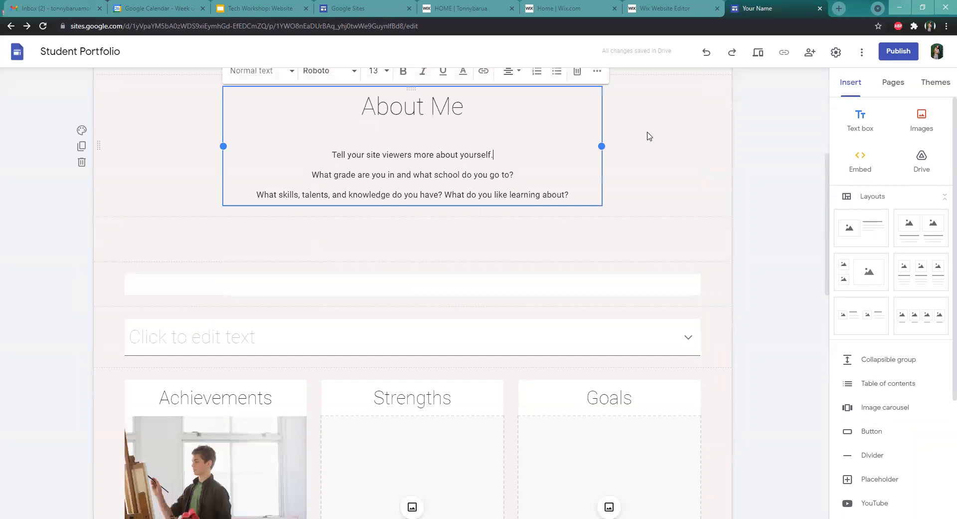
click(892, 408)
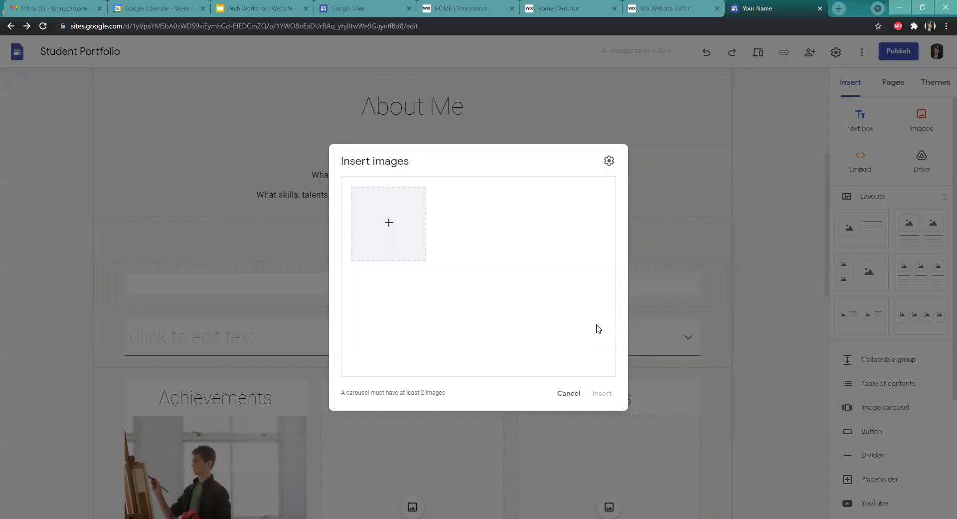
click(572, 395)
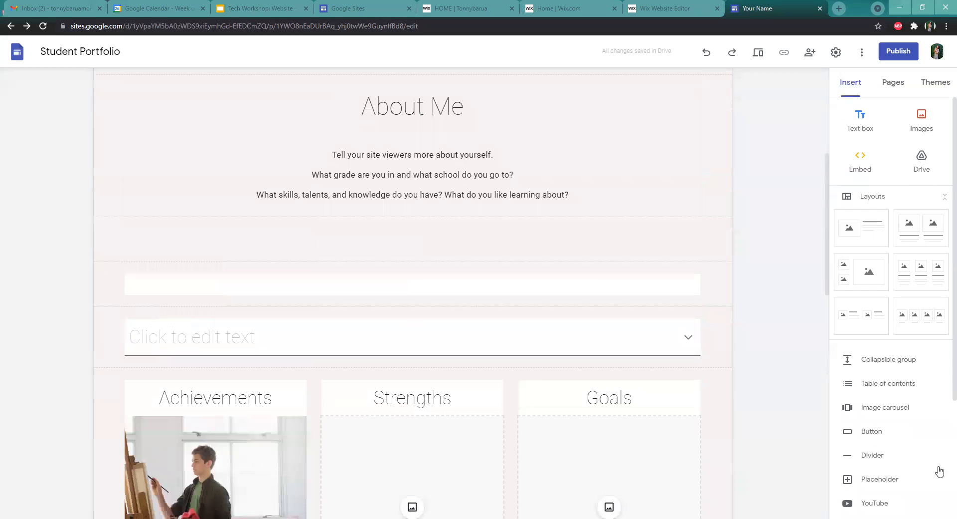
Start inserting a button named My page and open its link field
click(871, 430)
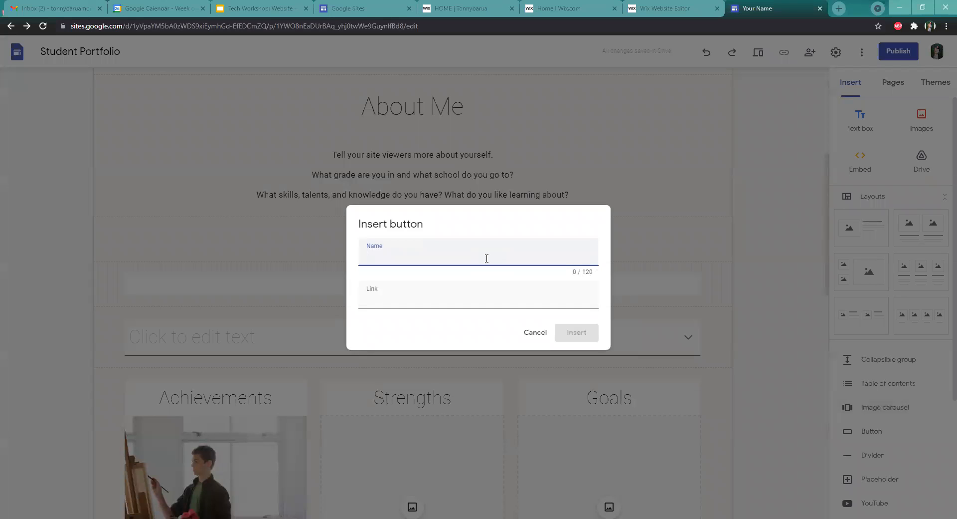
click(519, 297)
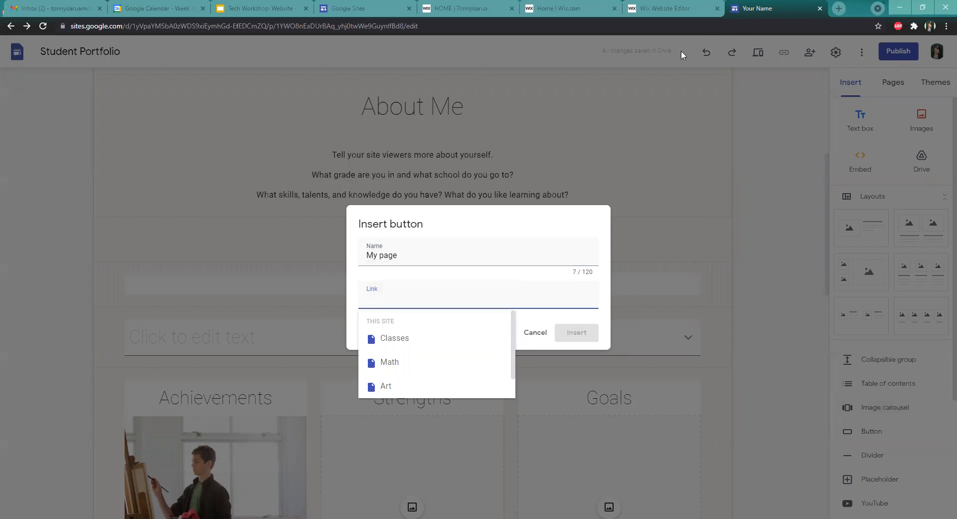
Switch to a new browser tab, search Google for google blogger, open Blogger and copy its page address
click(839, 9)
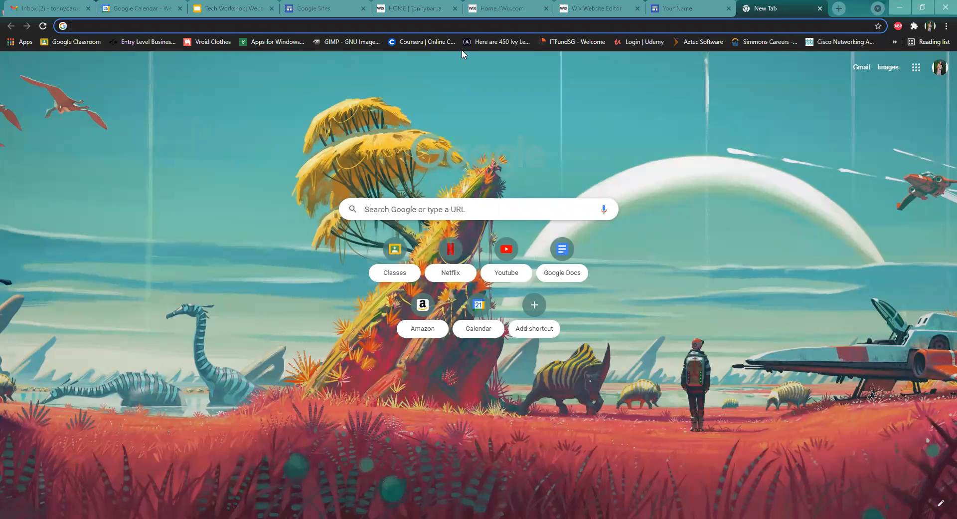
click(224, 23)
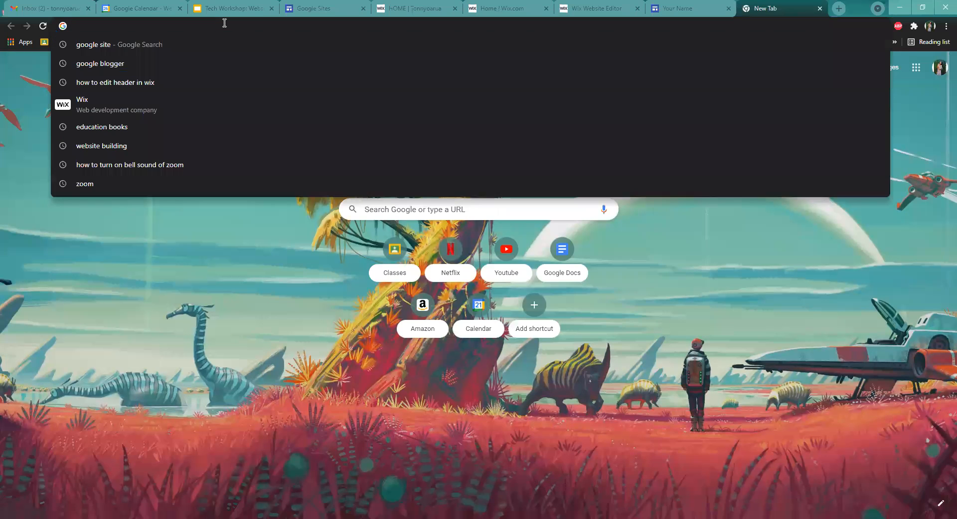
click(192, 64)
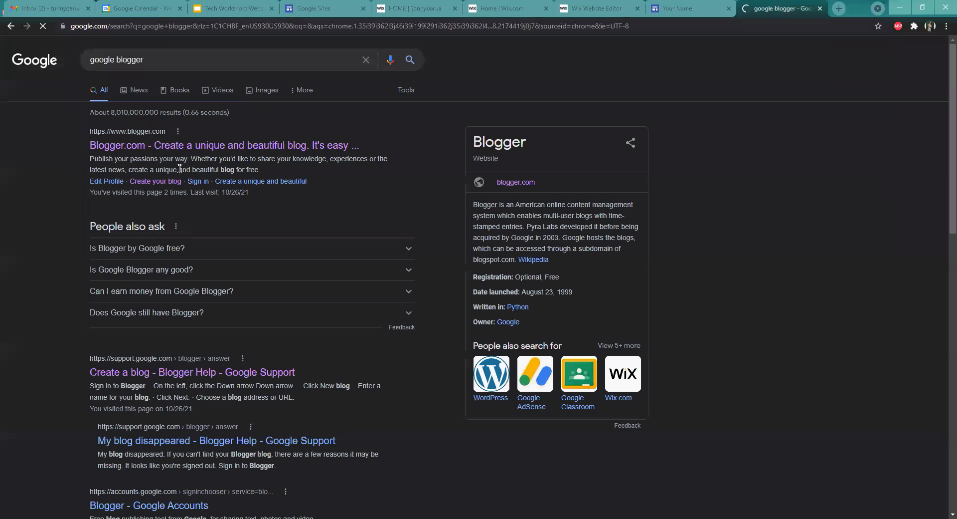
click(182, 144)
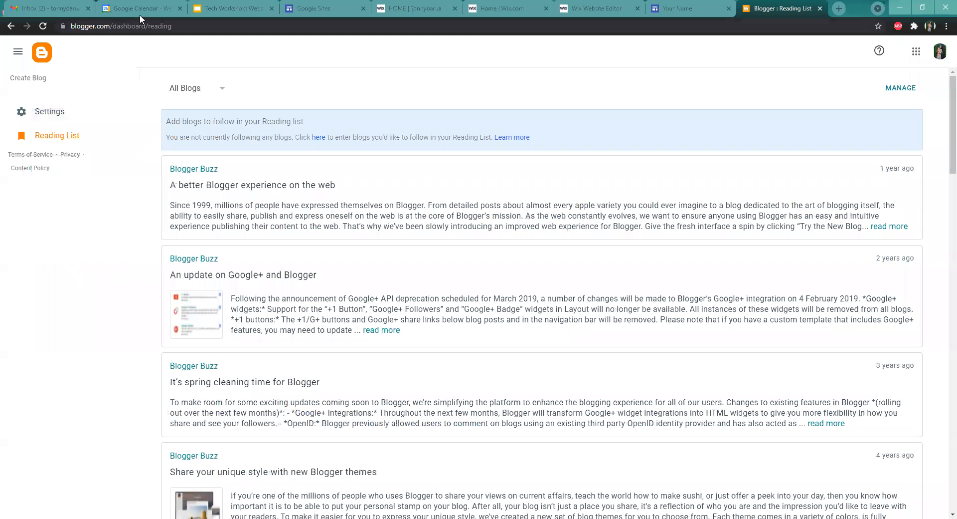
click(140, 27)
right_click(140, 26)
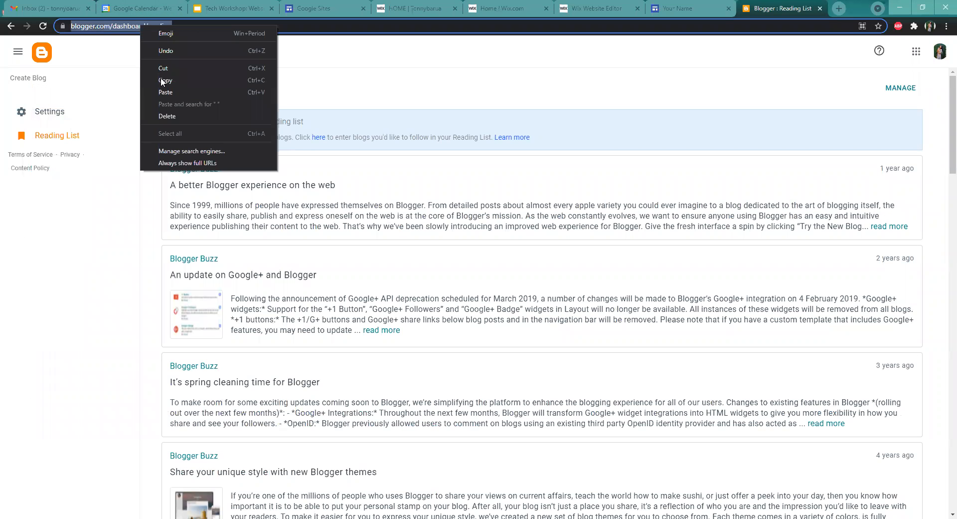
click(162, 79)
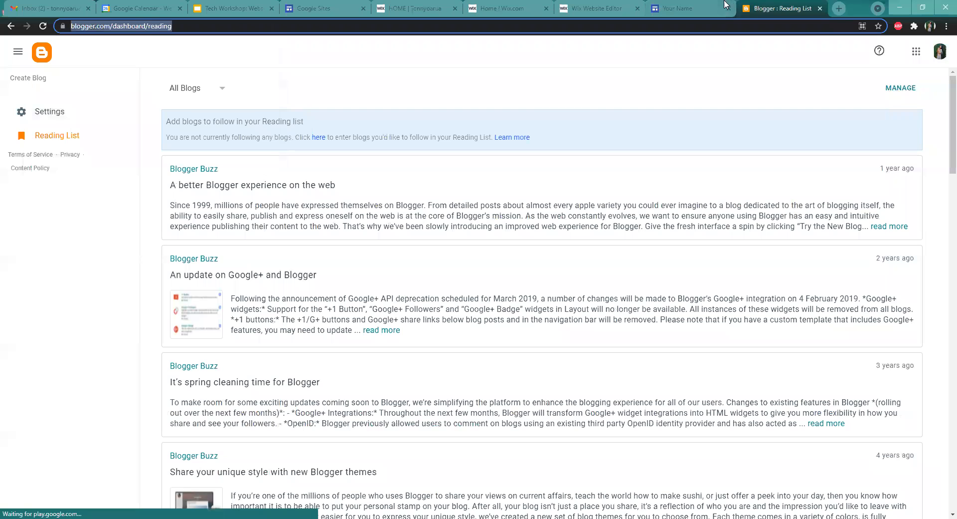
Paste the Blogger address as the My page button's link and insert the button
click(708, 7)
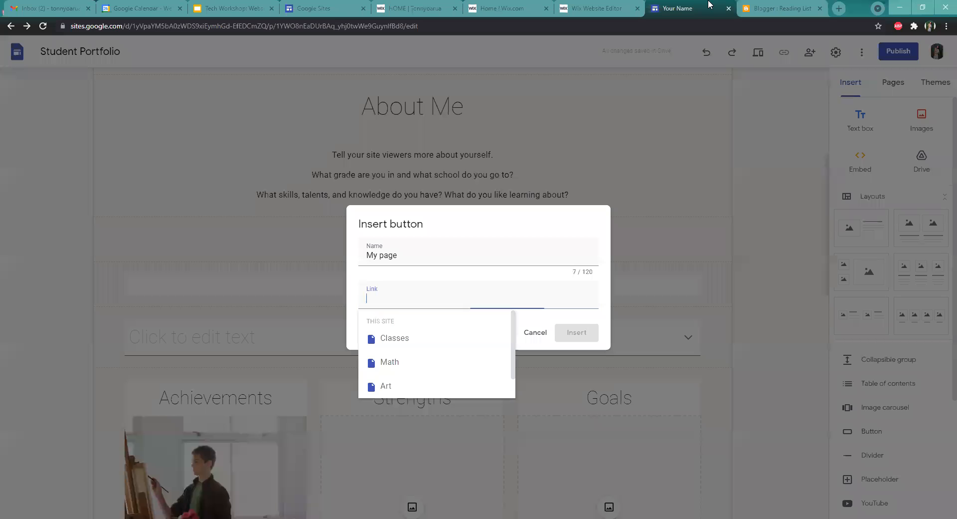
right_click(432, 294)
click(455, 372)
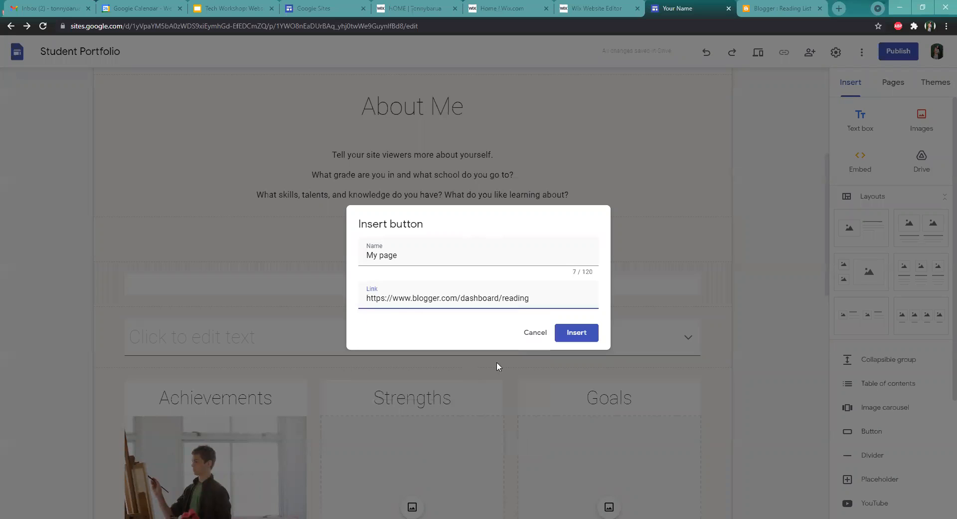
click(577, 334)
click(576, 334)
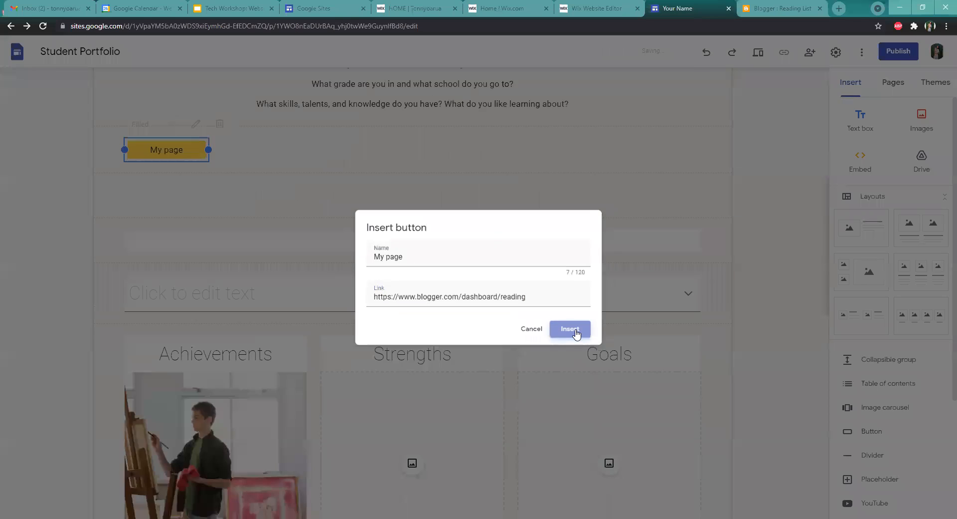
Widen the My page button to span the full width of its section
scroll(370, 289, up, 5)
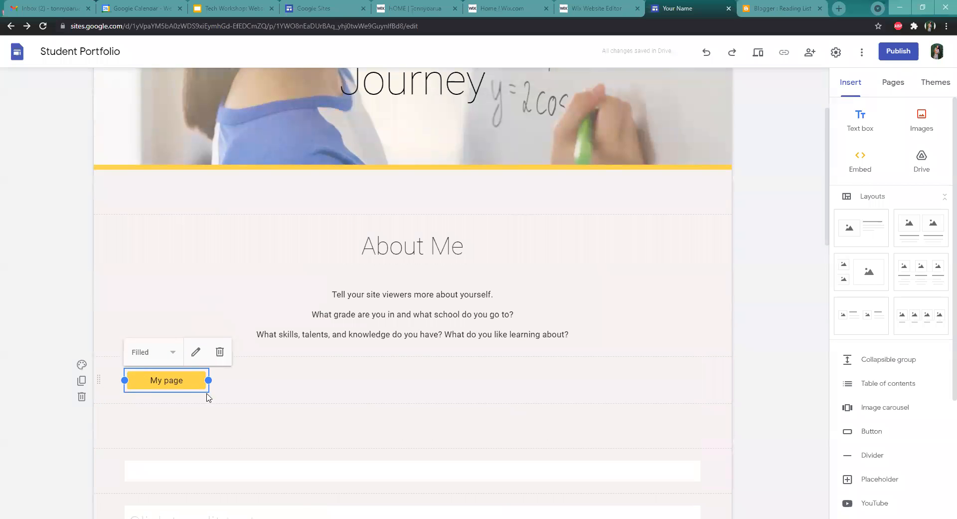
drag(209, 380, 701, 373)
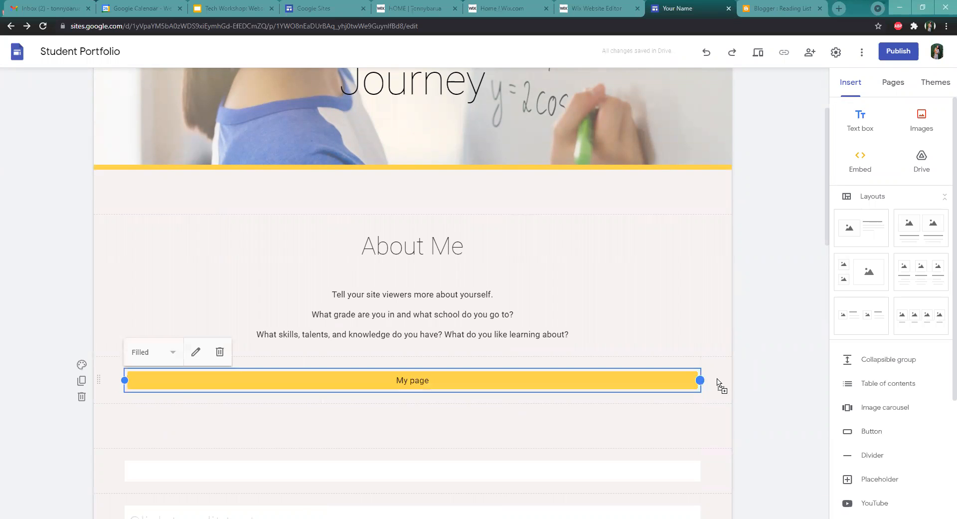
click(720, 382)
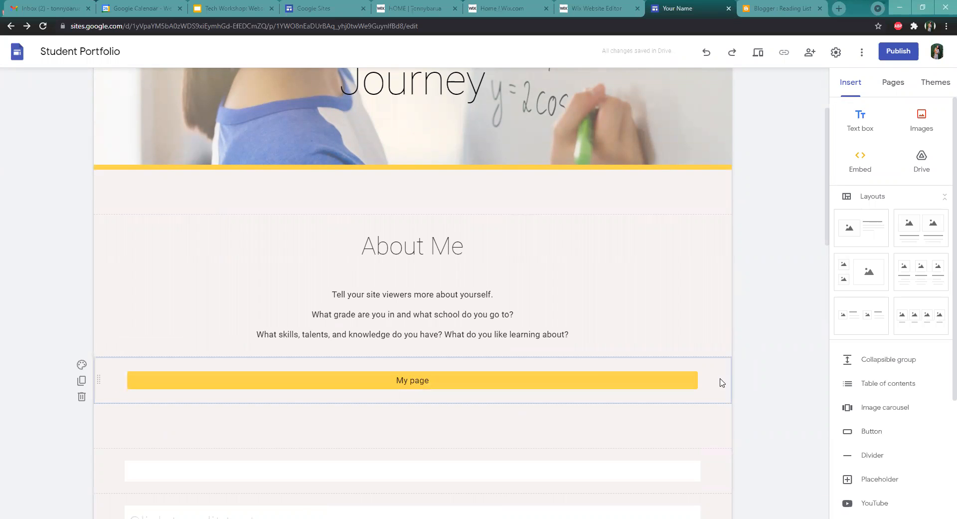
click(354, 376)
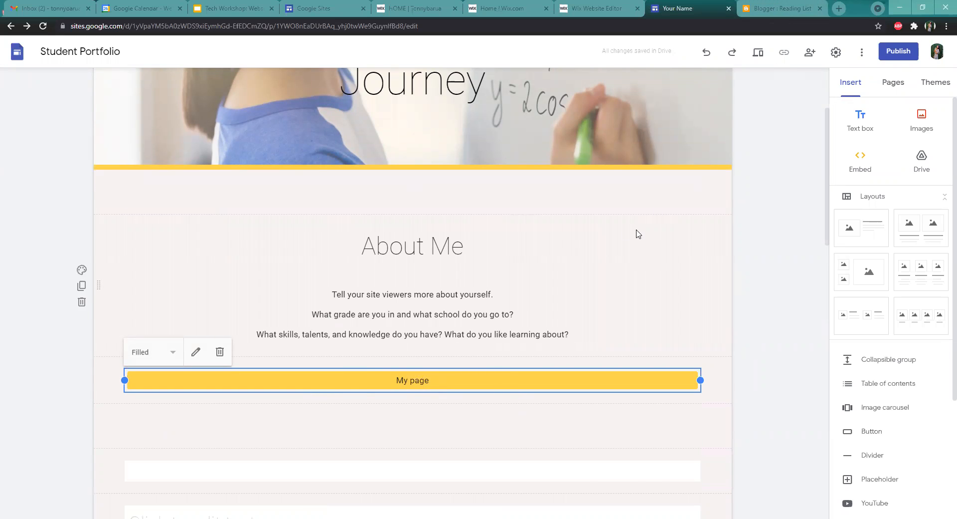
Apply the Diplomat theme to the site
scroll(637, 234, up, 3)
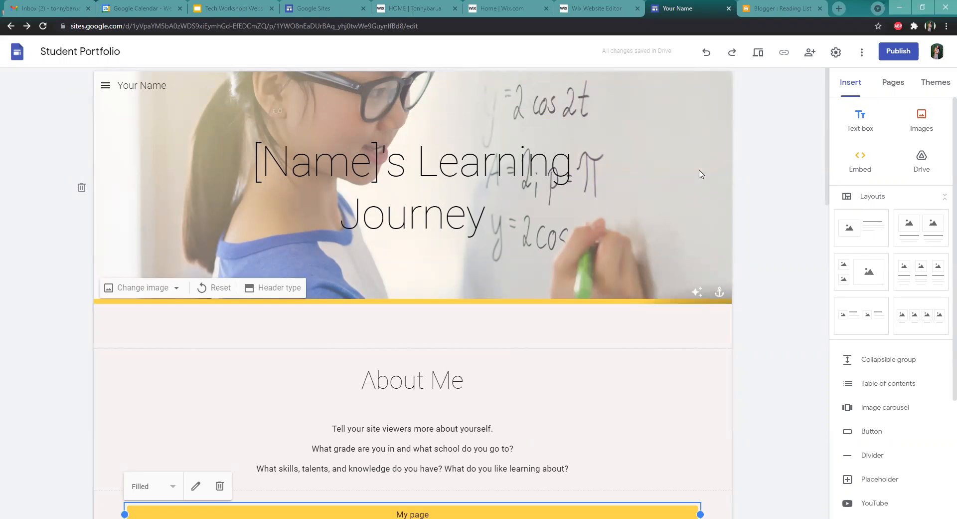
click(921, 82)
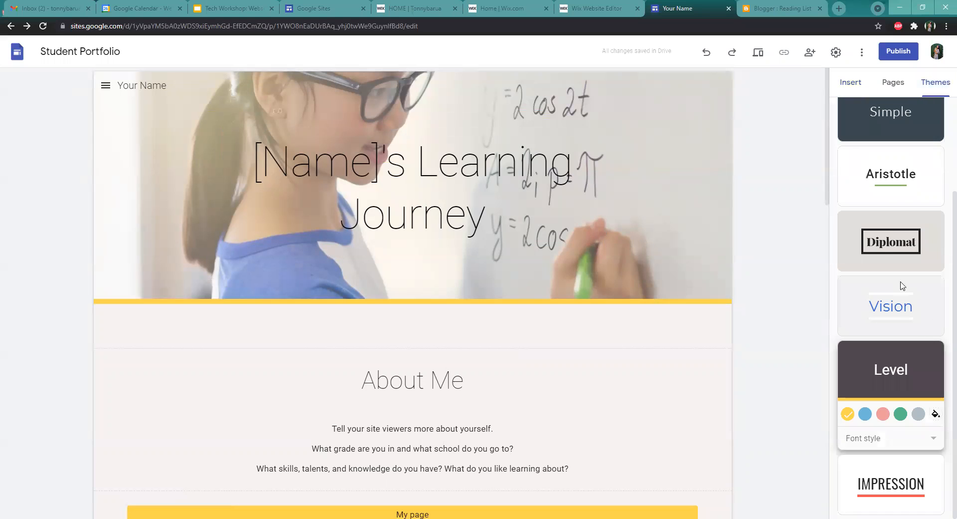
click(888, 240)
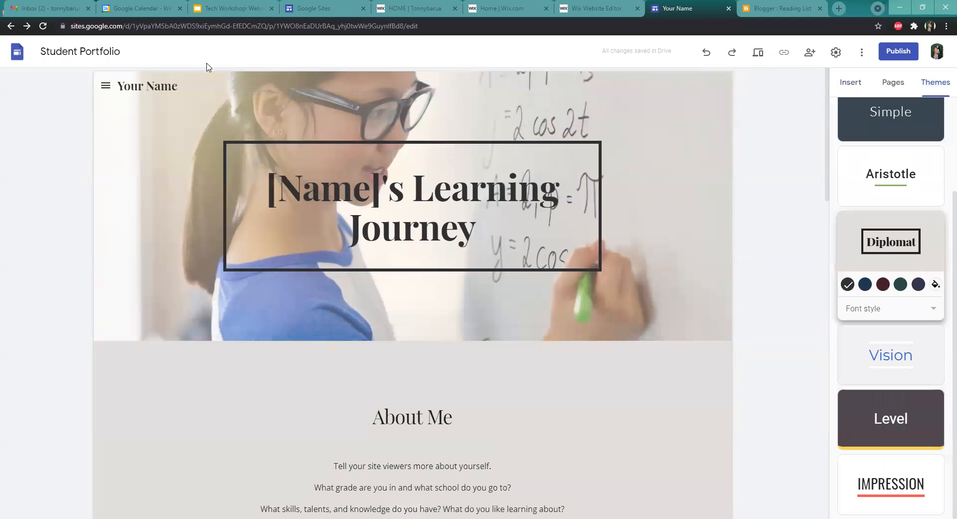
Open and close the side navigation menu to view the site's pages
click(107, 90)
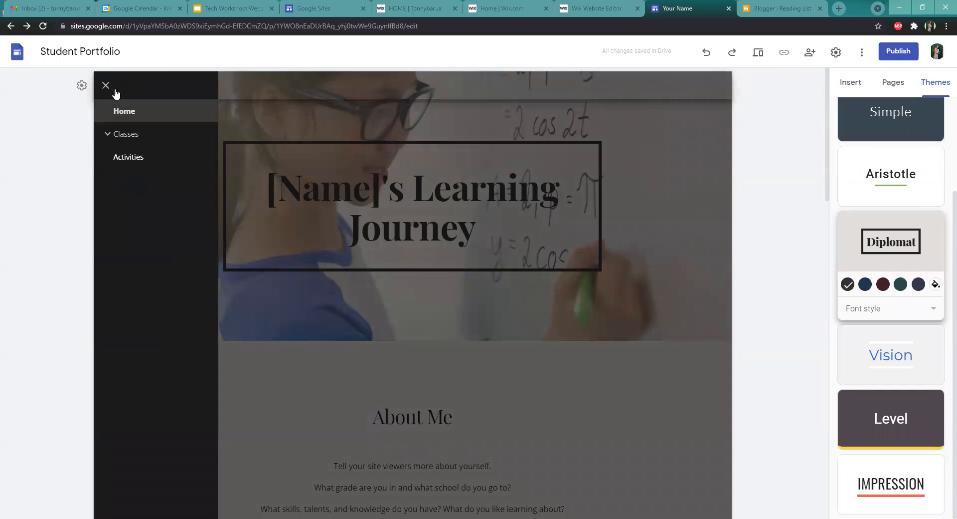
click(105, 85)
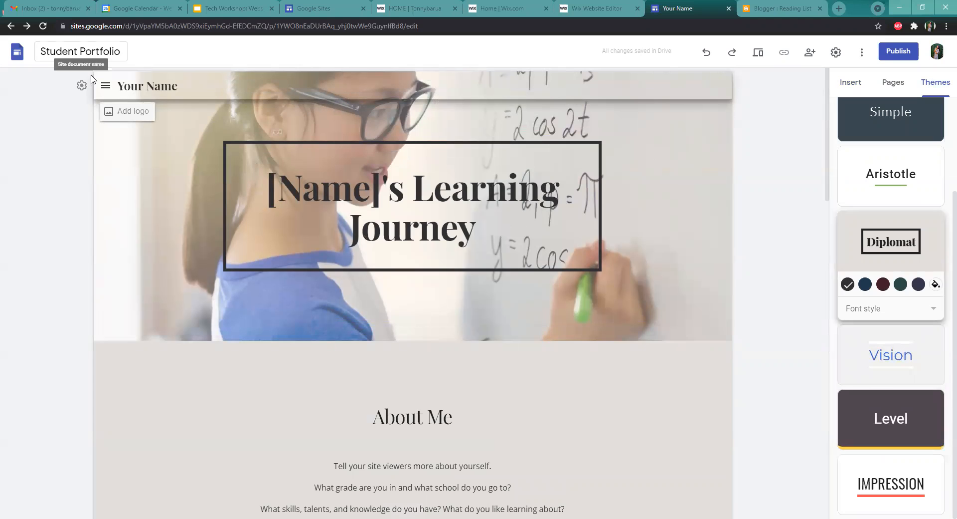
click(105, 88)
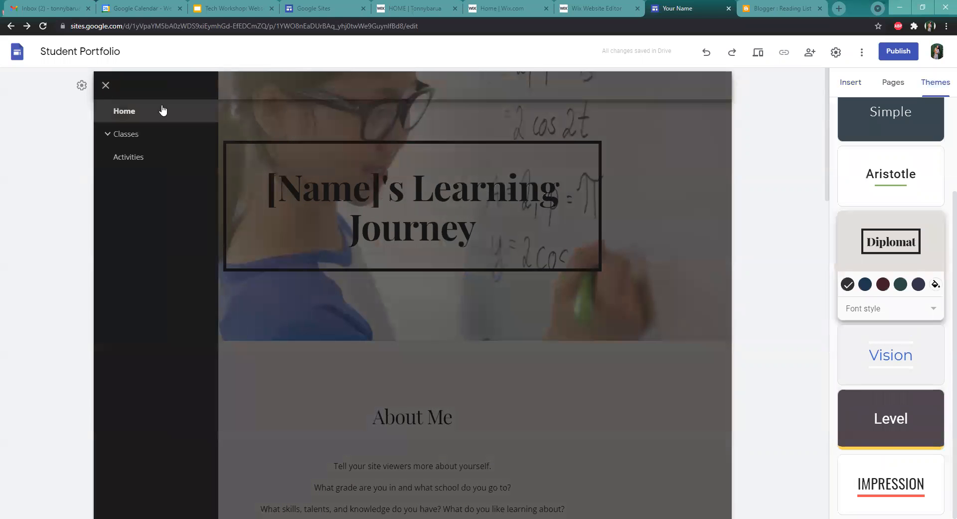
click(108, 89)
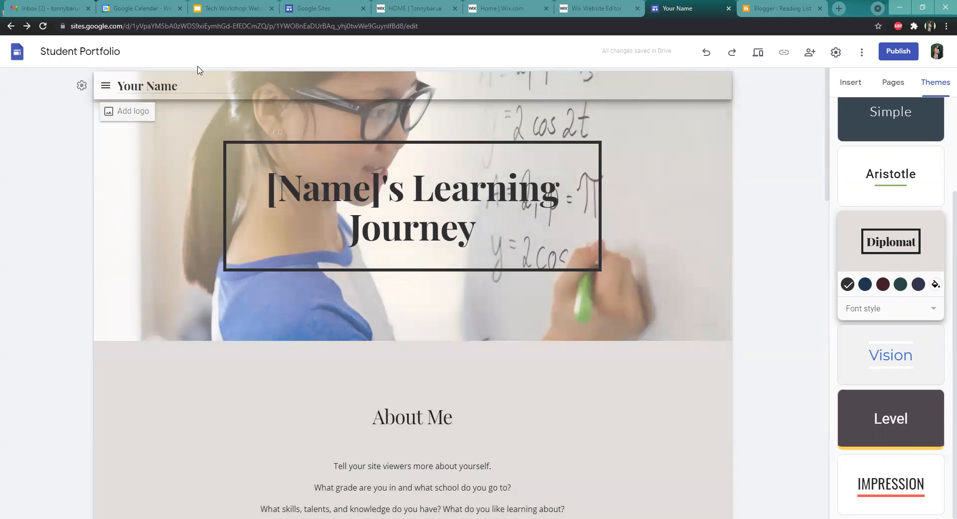
Change the site navigation mode from Side to Top
click(81, 88)
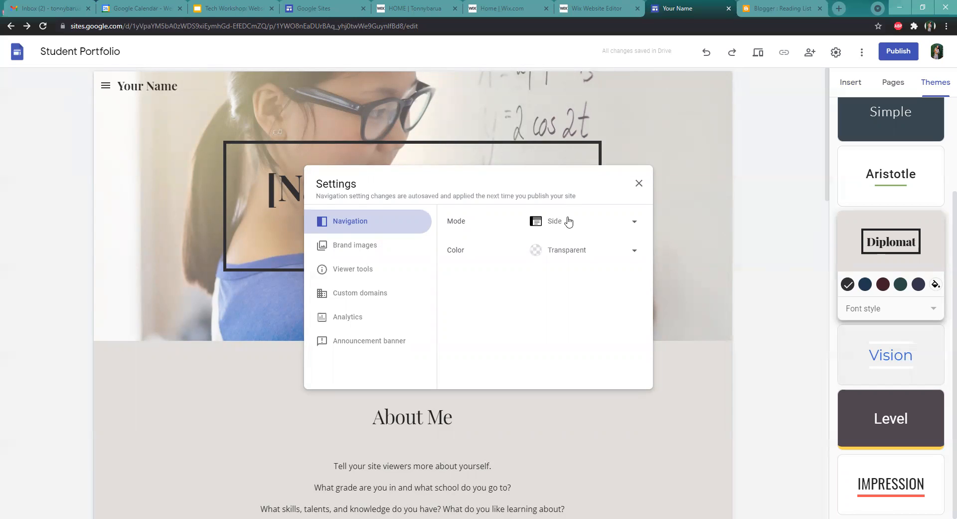
click(582, 227)
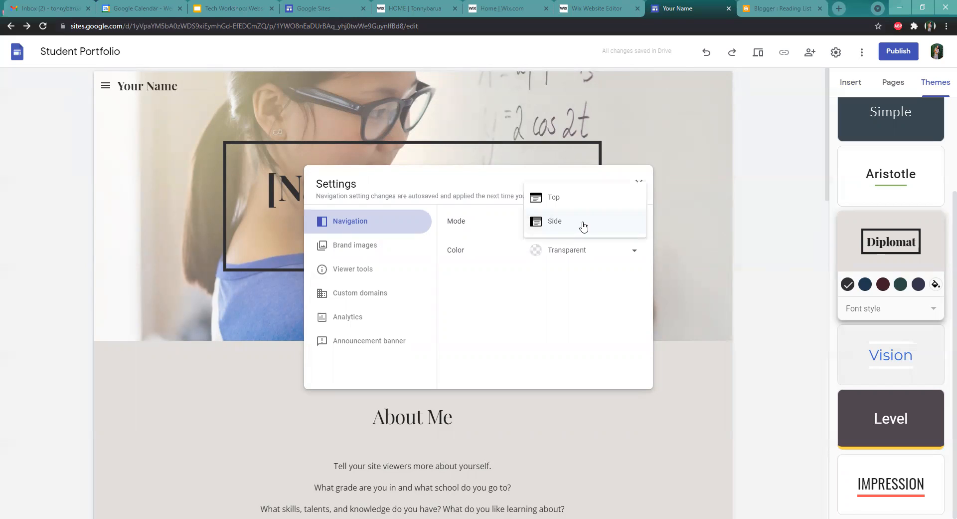
click(597, 194)
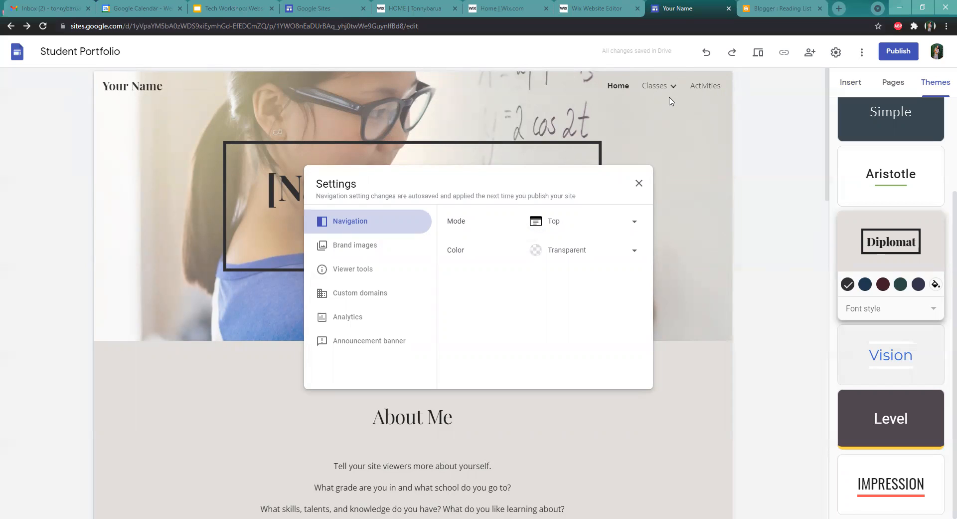
Try Black and White navigation colours, then set the navigation colour back to Transparent
click(590, 248)
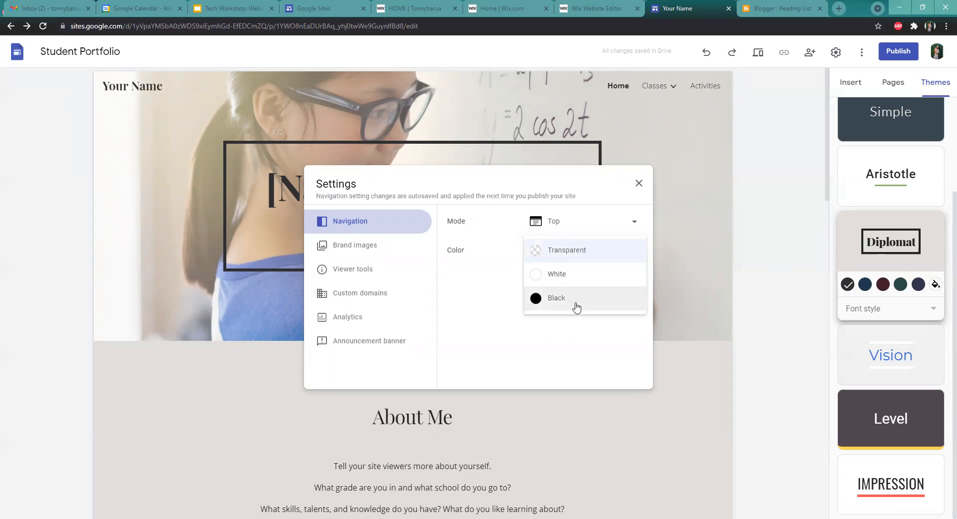
click(570, 300)
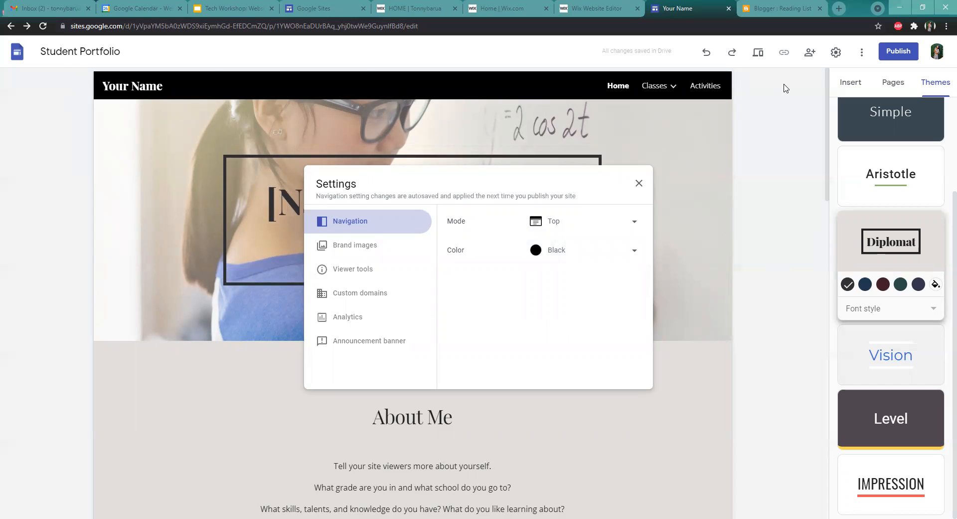
click(603, 254)
click(598, 232)
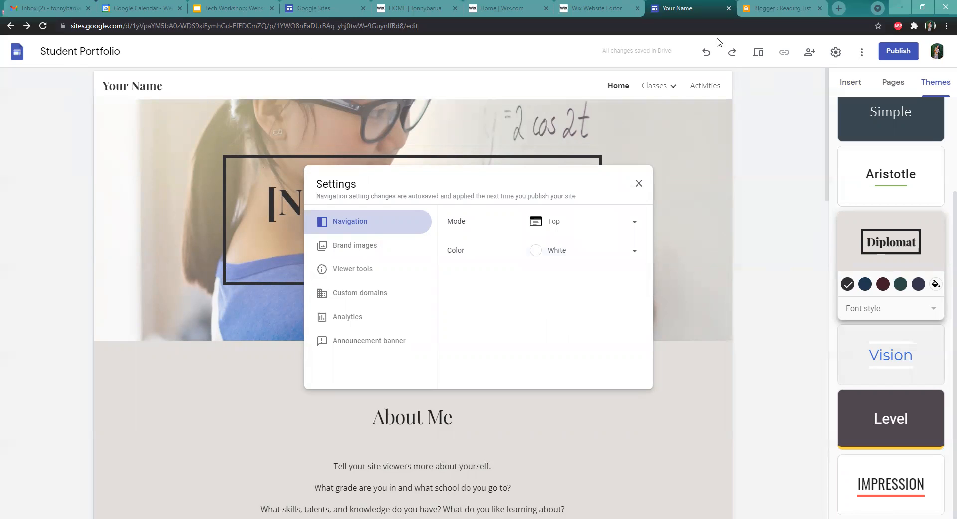
click(598, 251)
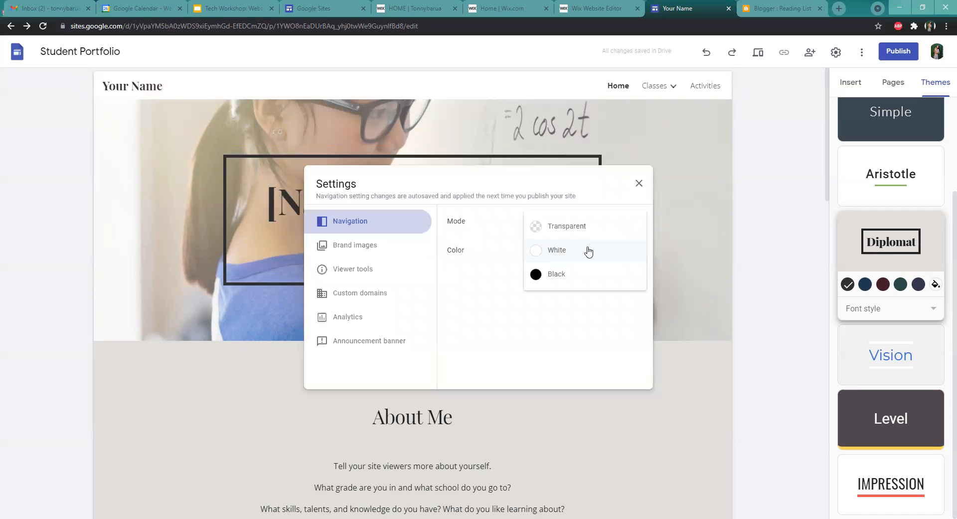
click(590, 219)
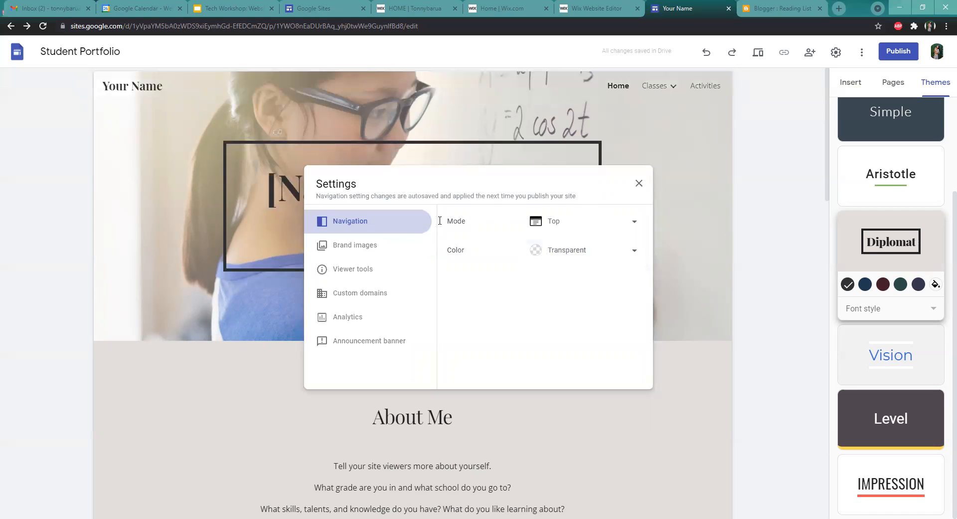
Review the Brand images, Viewer tools and Custom domains settings sections
click(369, 247)
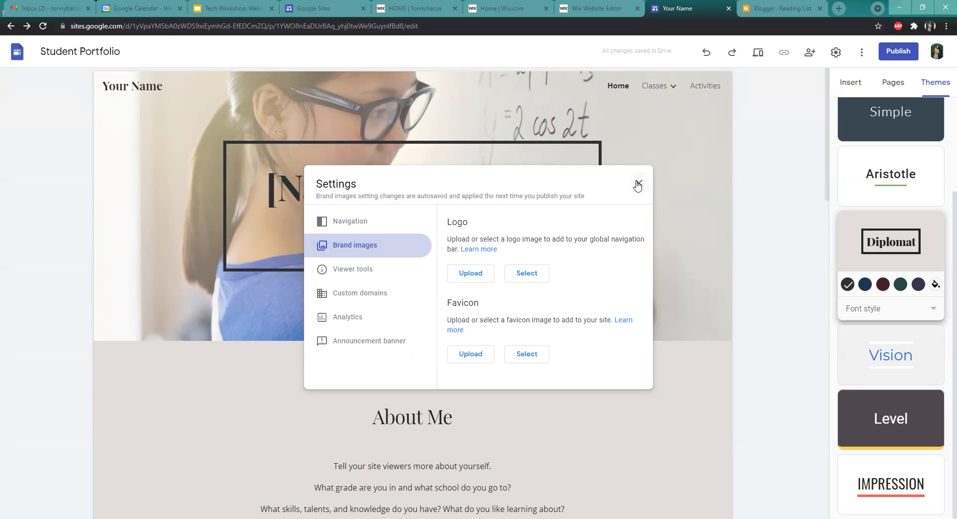
click(377, 270)
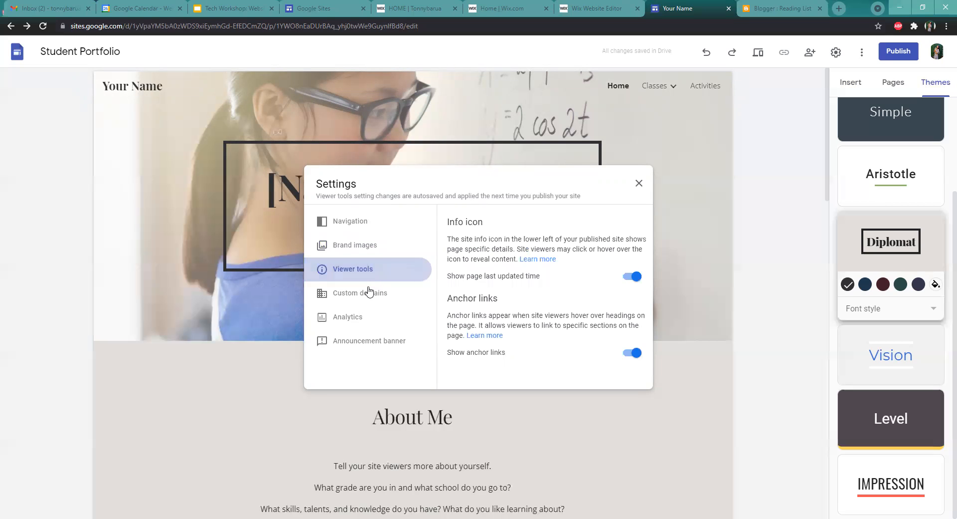
click(369, 291)
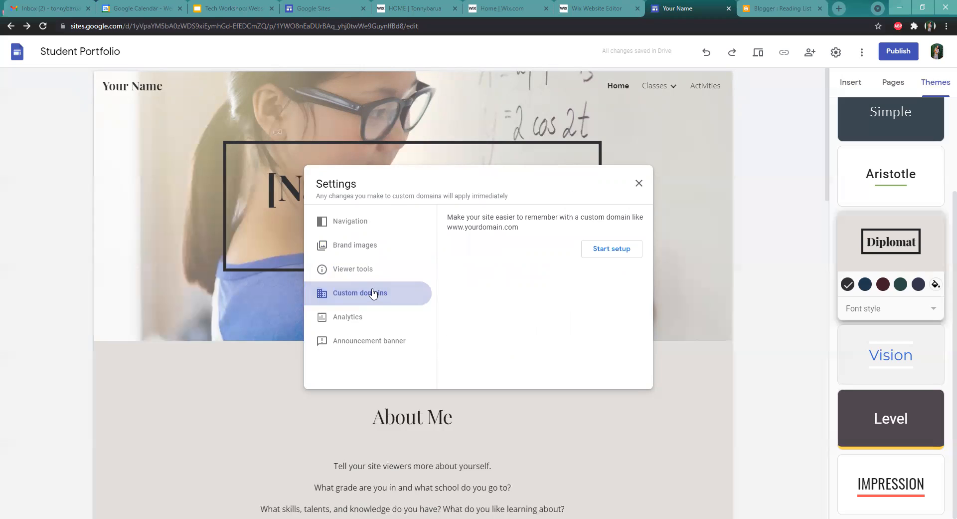
Start the custom domain setup and choose to buy a domain, continuing to Google Domains
click(621, 254)
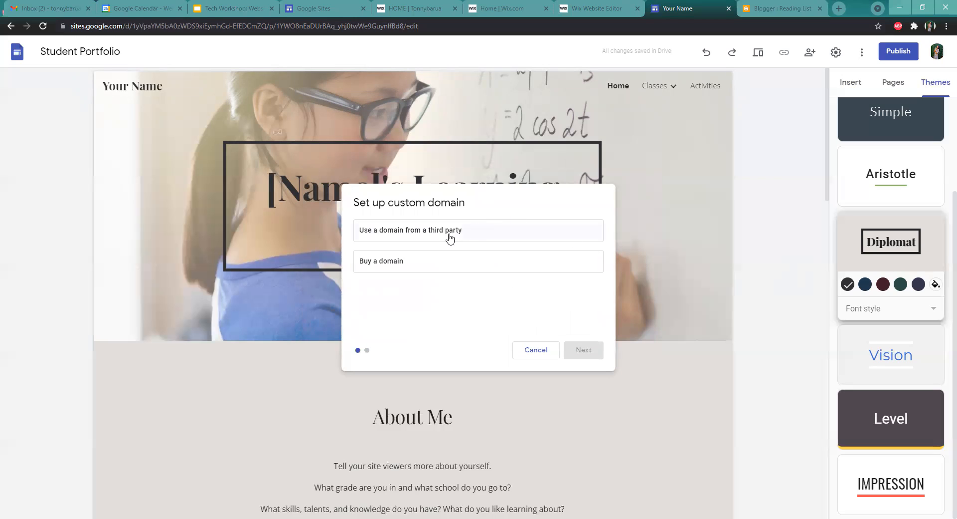
click(451, 239)
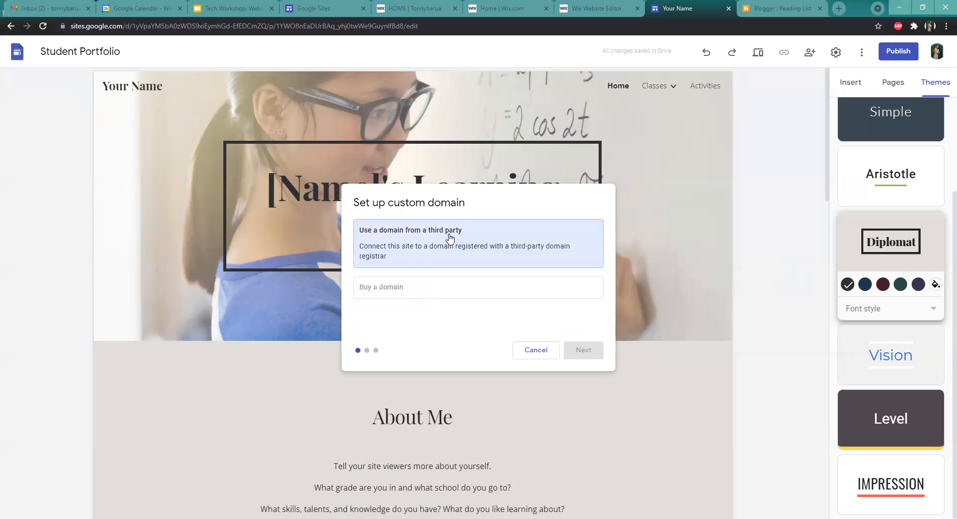
click(455, 286)
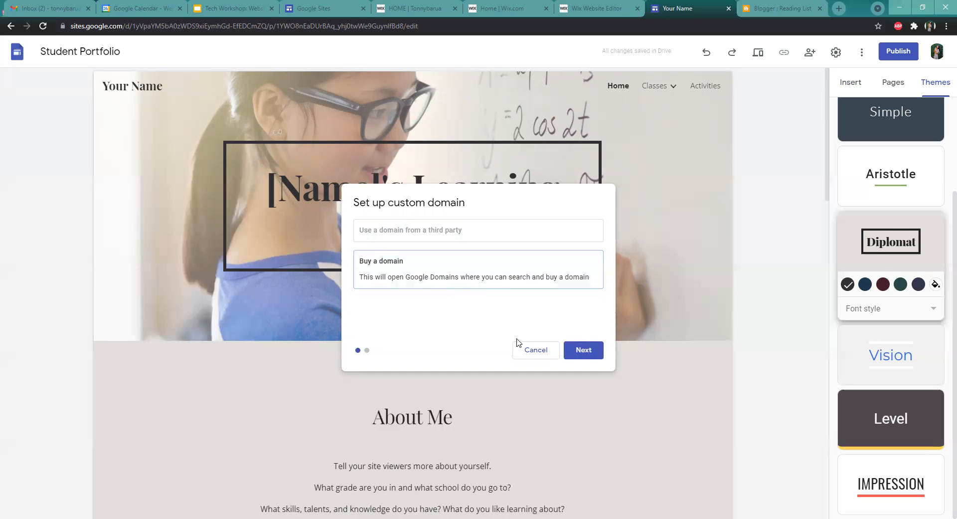
click(584, 349)
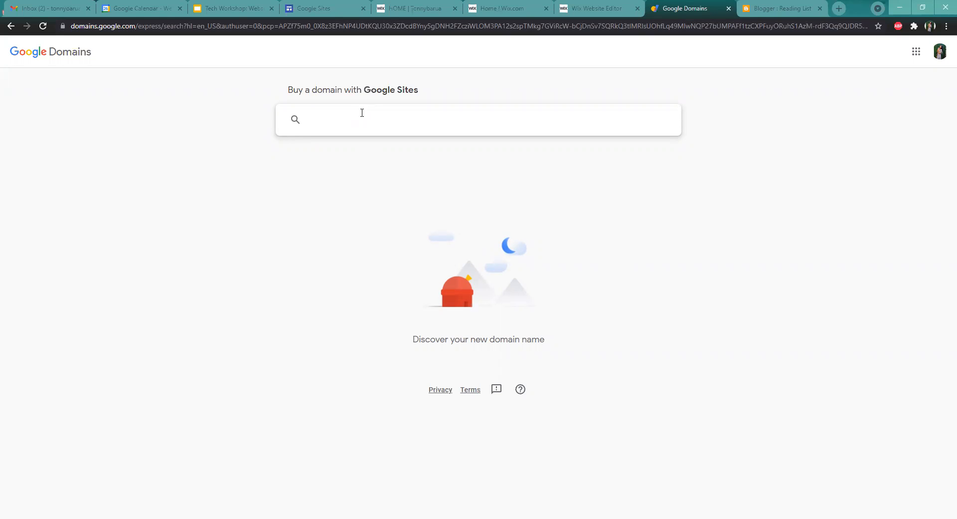
Search Google Domains for mysite, browse the suggested domain names, and go back to the site editor
text(mysite)
key(Return)
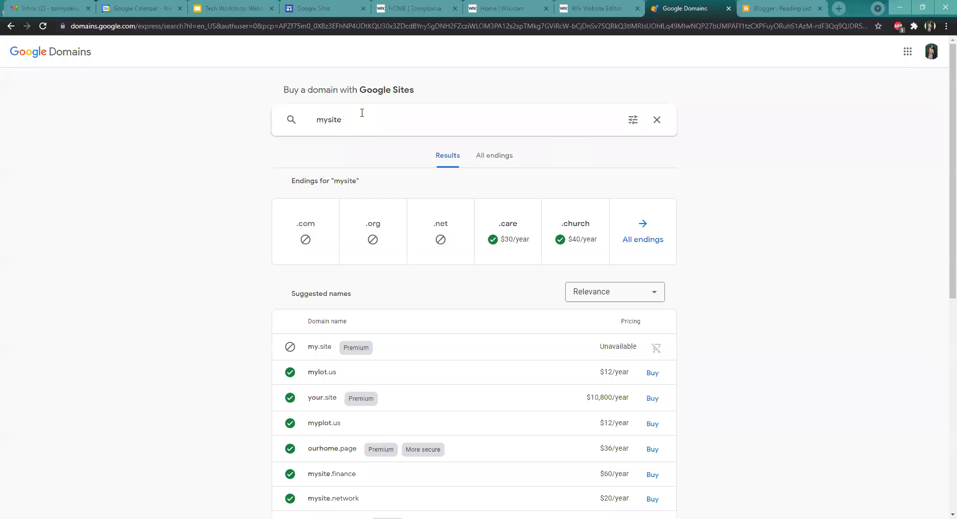
scroll(707, 260, down, 2)
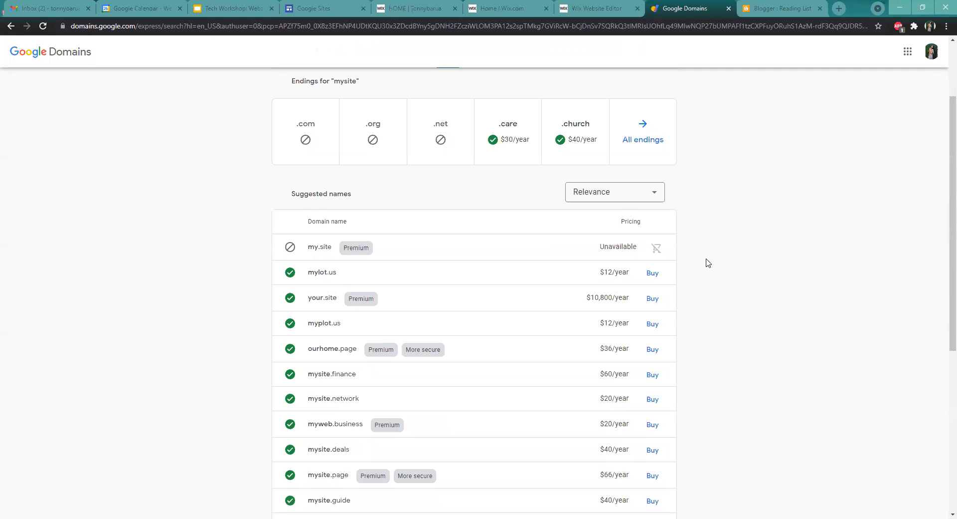
scroll(705, 257, down, 1)
scroll(703, 253, up, 1)
scroll(701, 244, up, 2)
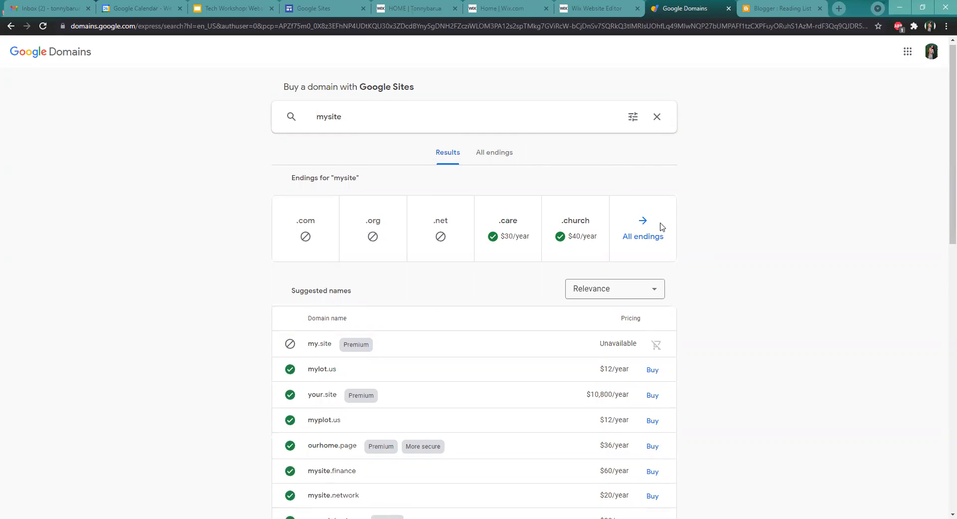
scroll(663, 222, down, 3)
scroll(716, 294, down, 3)
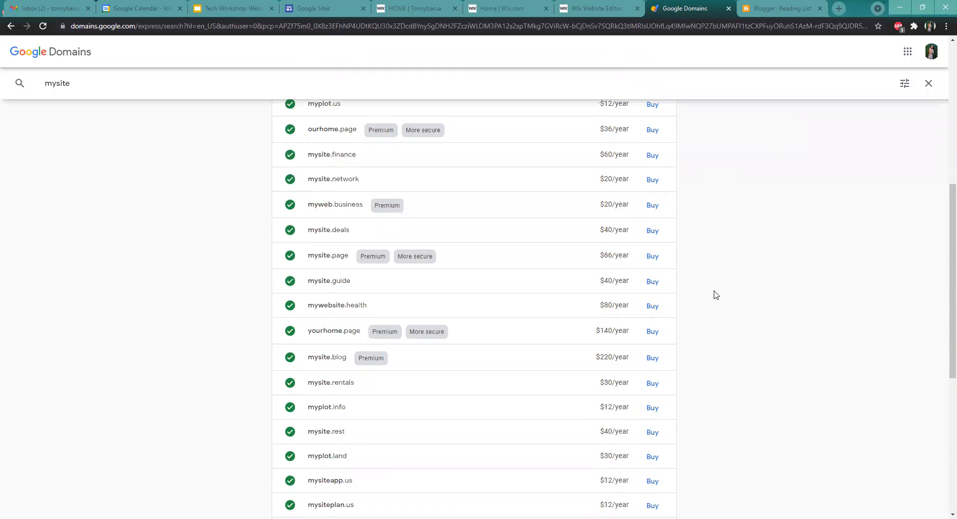
scroll(707, 287, up, 6)
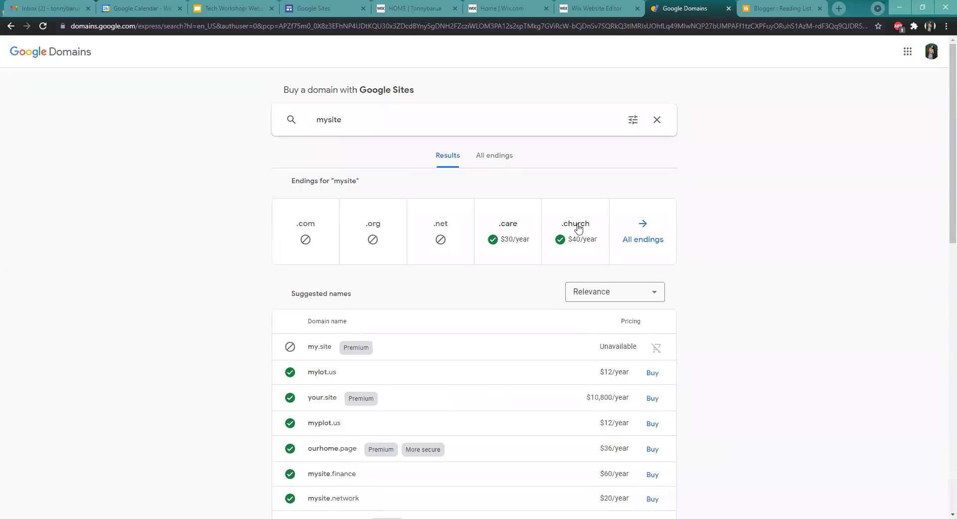
double_click(337, 110)
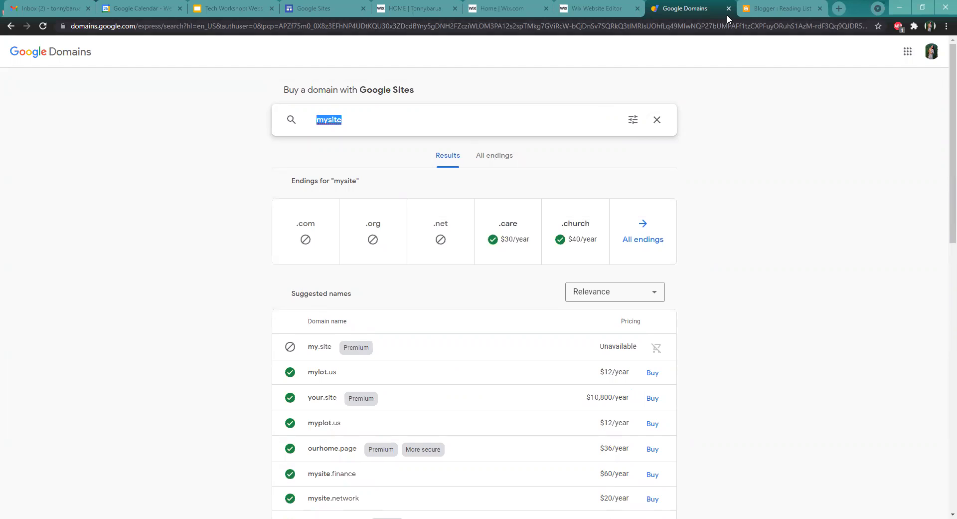
click(10, 27)
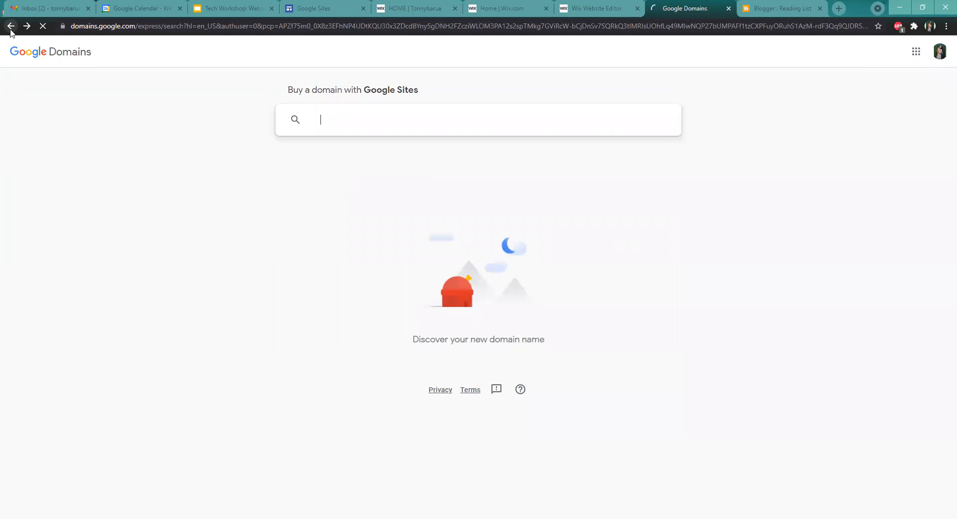
click(11, 27)
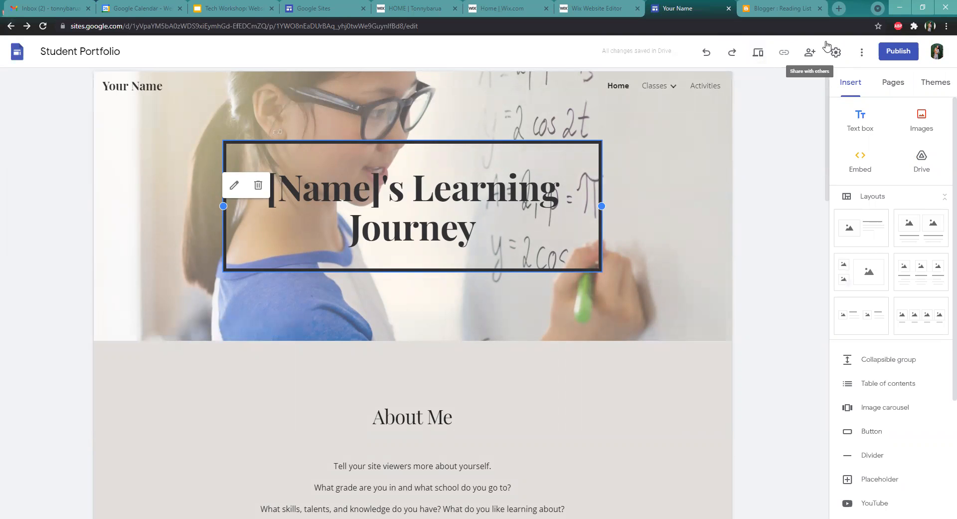
Preview the site and test the My page button, closing the tab it opens
click(756, 52)
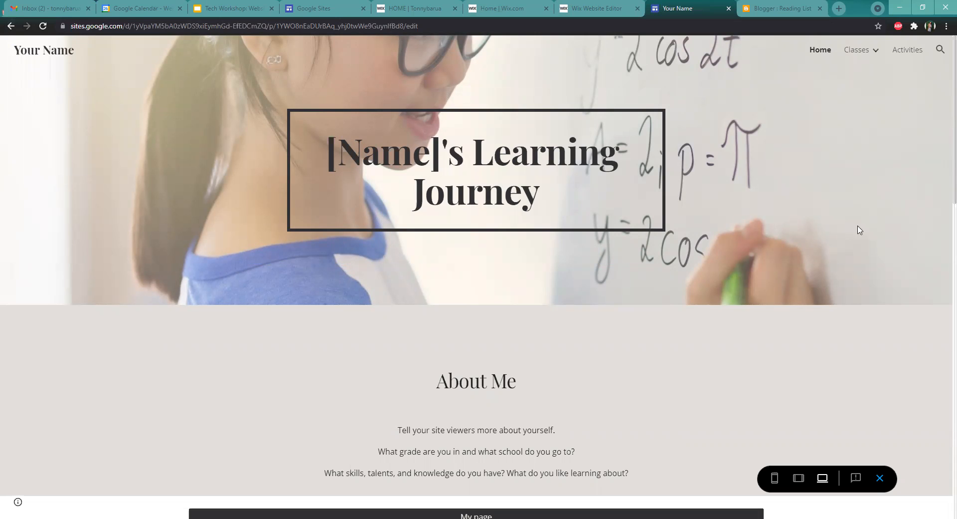
scroll(859, 229, down, 3)
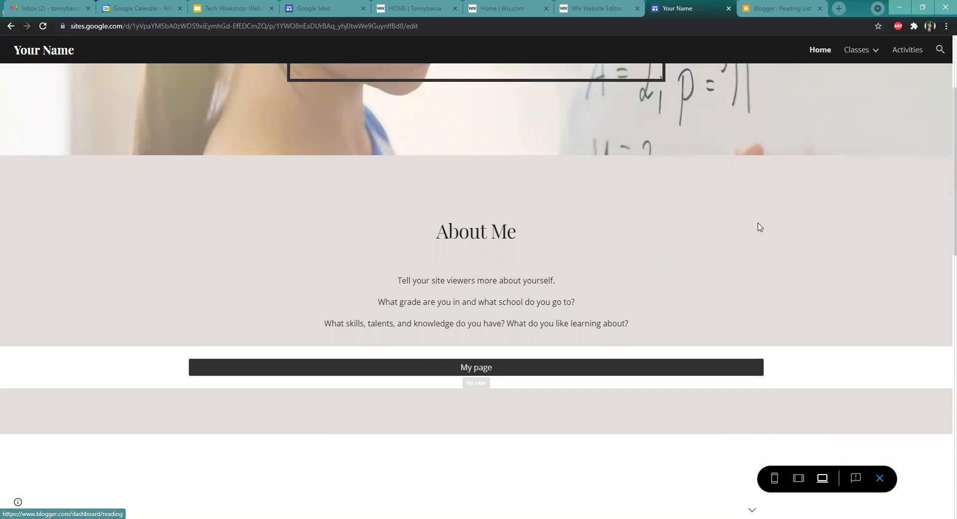
scroll(823, 210, down, 1)
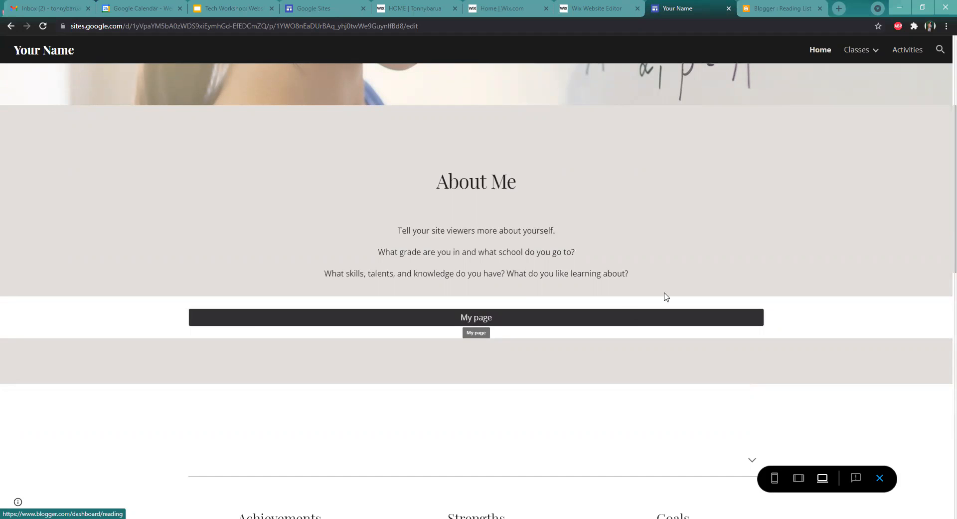
click(470, 317)
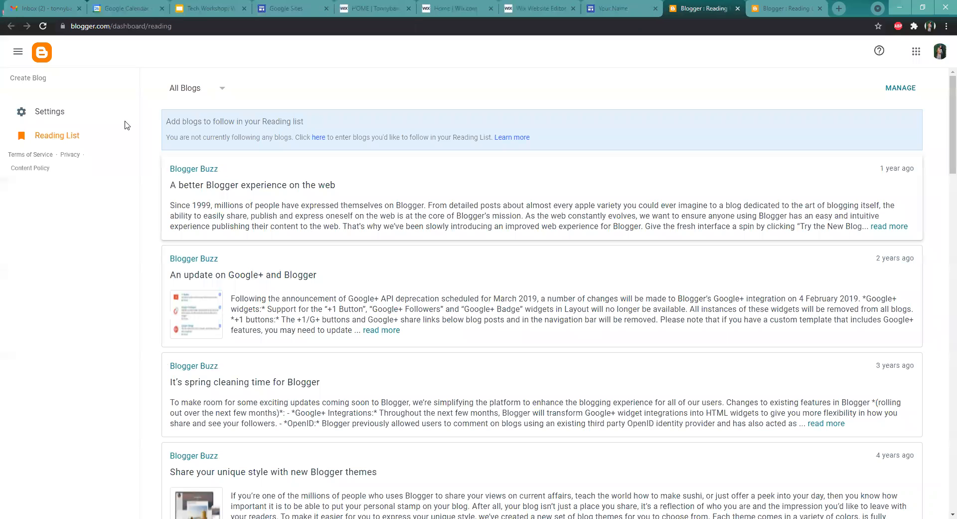
click(737, 8)
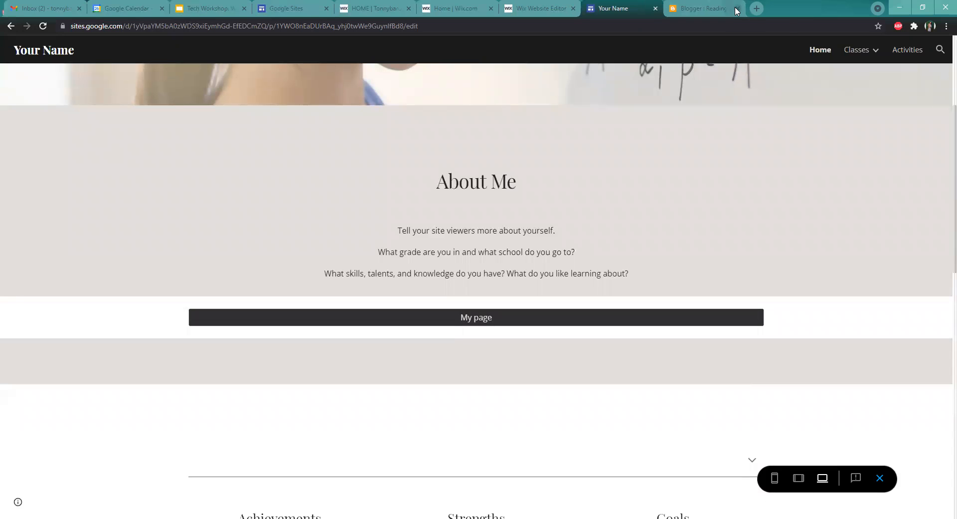
Scroll through the Home page preview to review its sections
scroll(806, 421, down, 4)
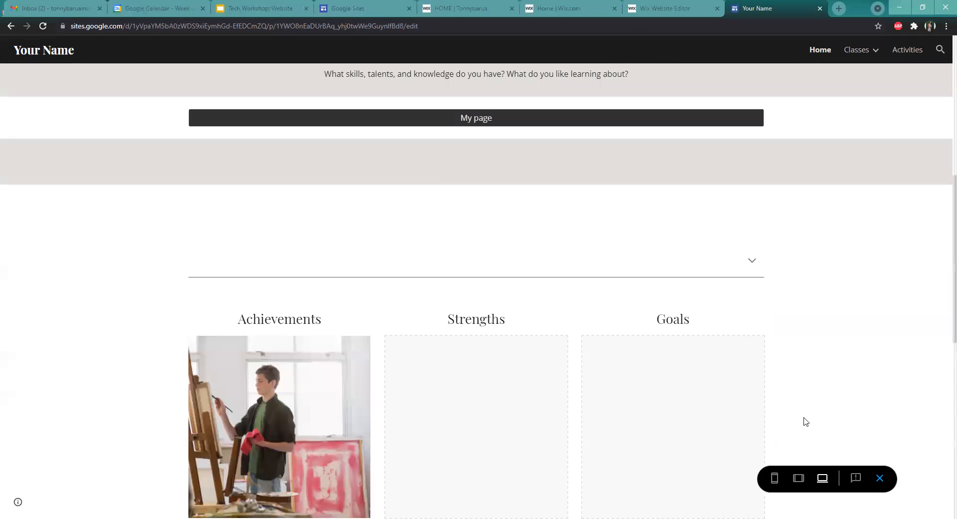
scroll(787, 414, down, 10)
scroll(548, 384, down, 1)
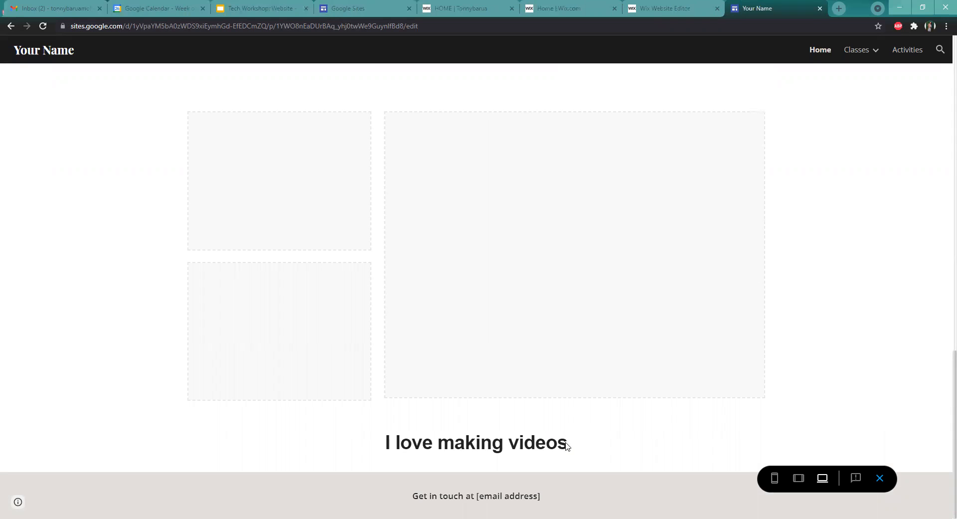
drag(558, 439, 222, 395)
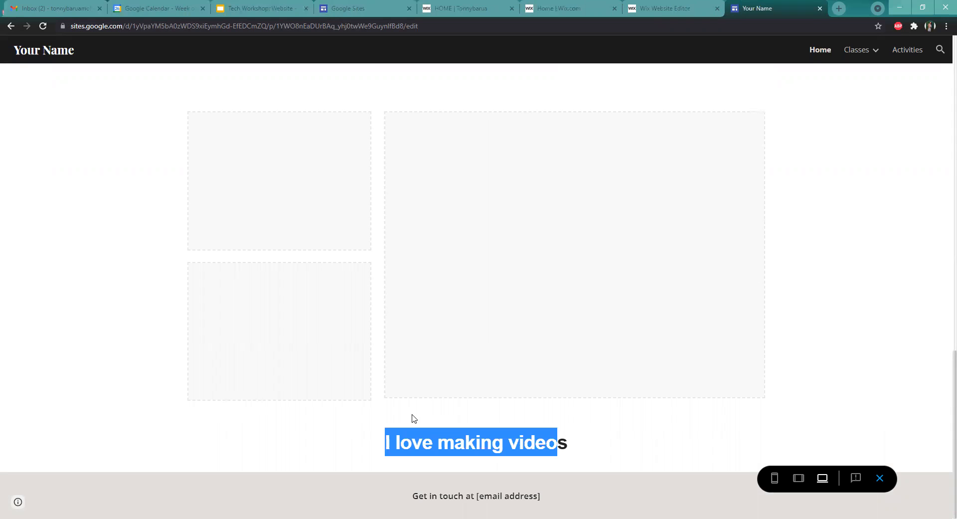
click(553, 448)
scroll(940, 269, up, 15)
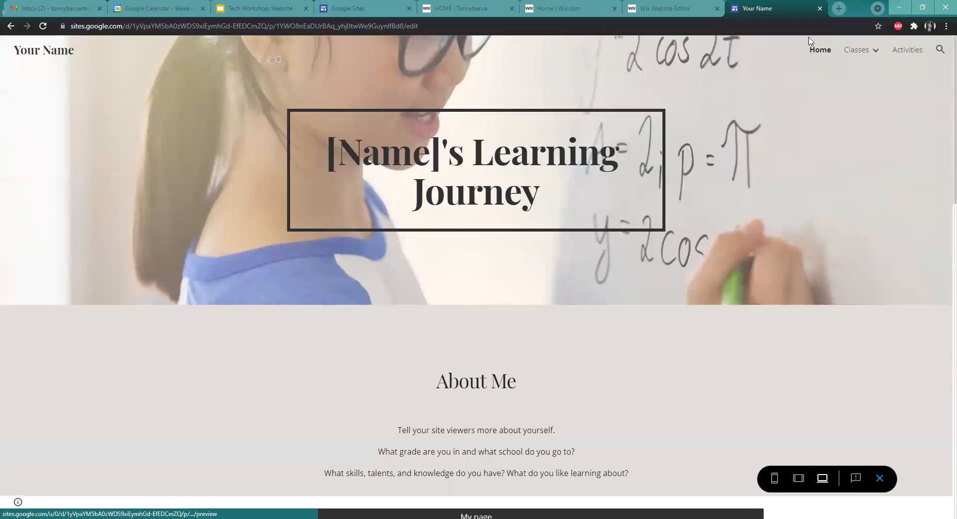
Visit the Activities, Math and Art pages in the preview
click(898, 54)
scroll(942, 277, down, 7)
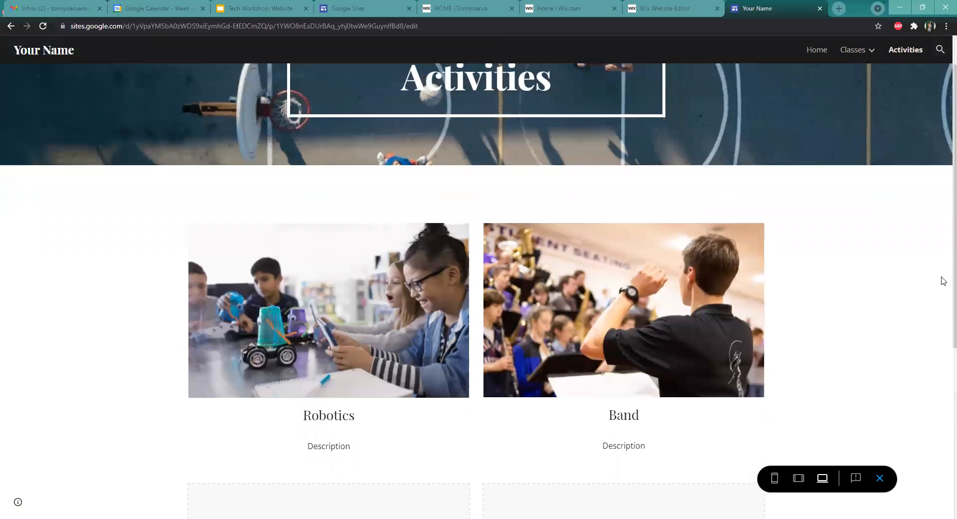
mouse_move(876, 57)
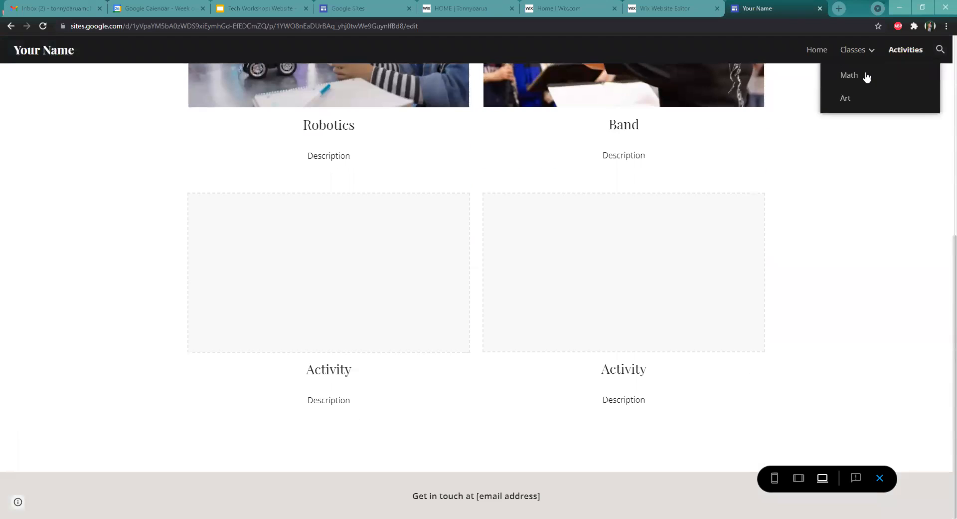
click(864, 74)
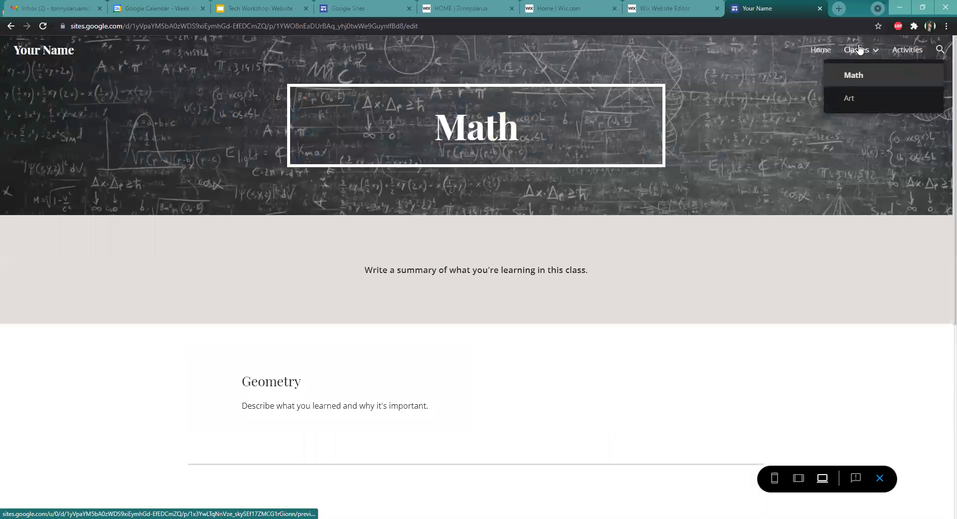
click(848, 98)
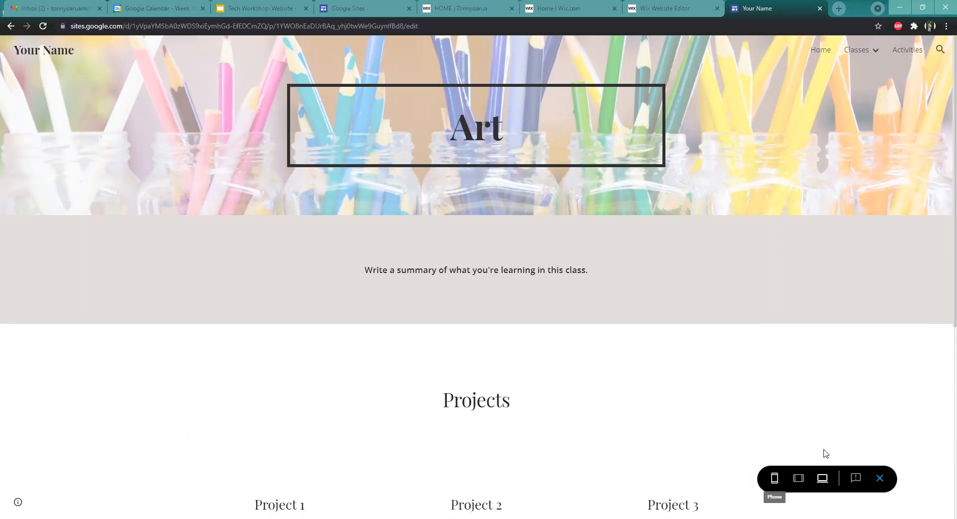
Preview the Art page in phone view, scrolling through it and opening and closing the menu
click(776, 478)
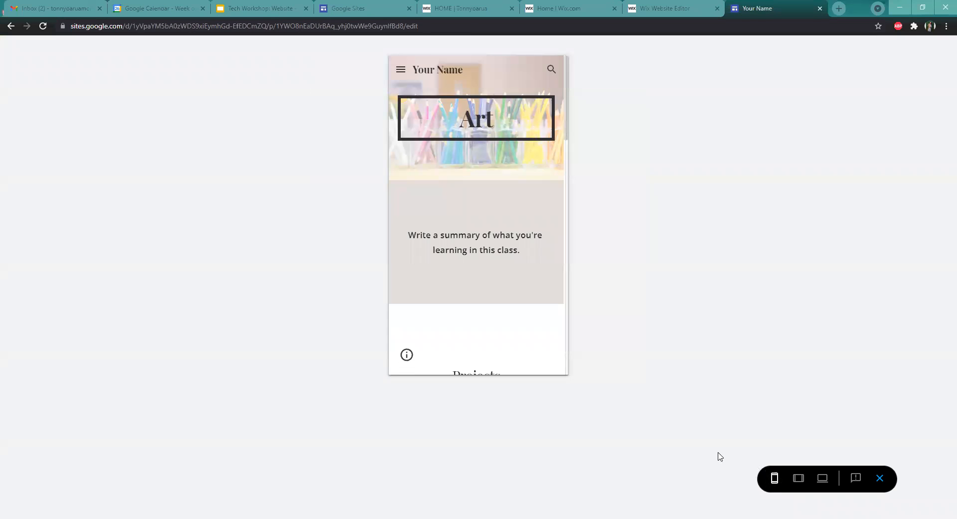
scroll(498, 201, down, 1)
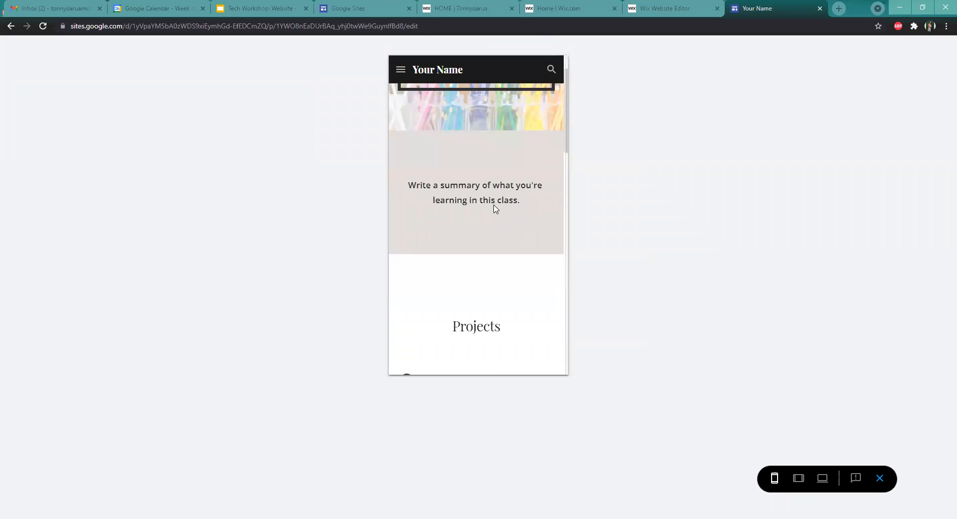
scroll(496, 210, down, 6)
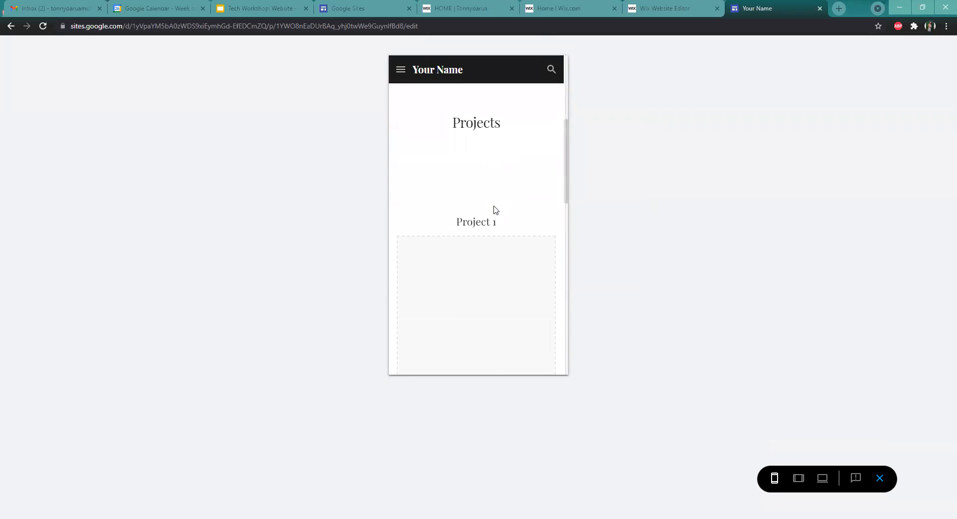
scroll(496, 209, down, 5)
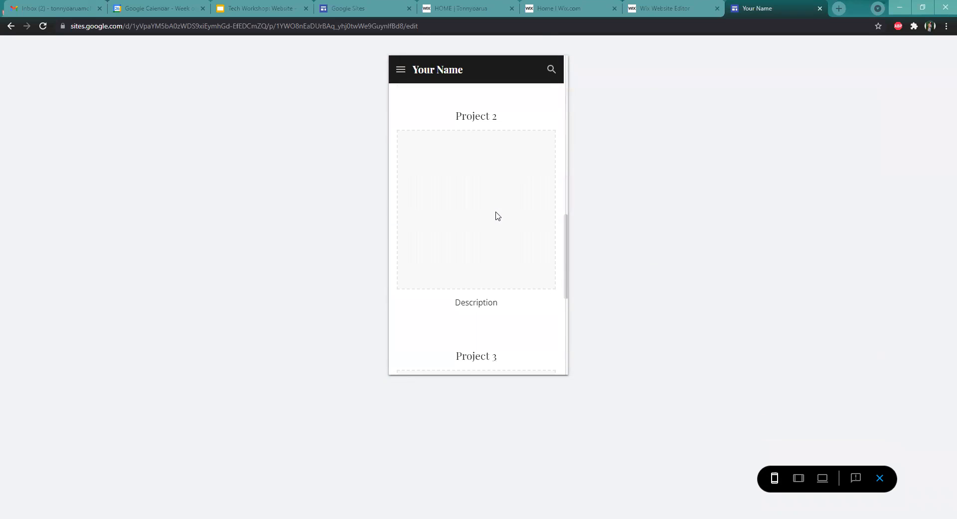
scroll(496, 215, down, 6)
scroll(496, 219, up, 4)
scroll(497, 220, down, 1)
scroll(499, 220, up, 15)
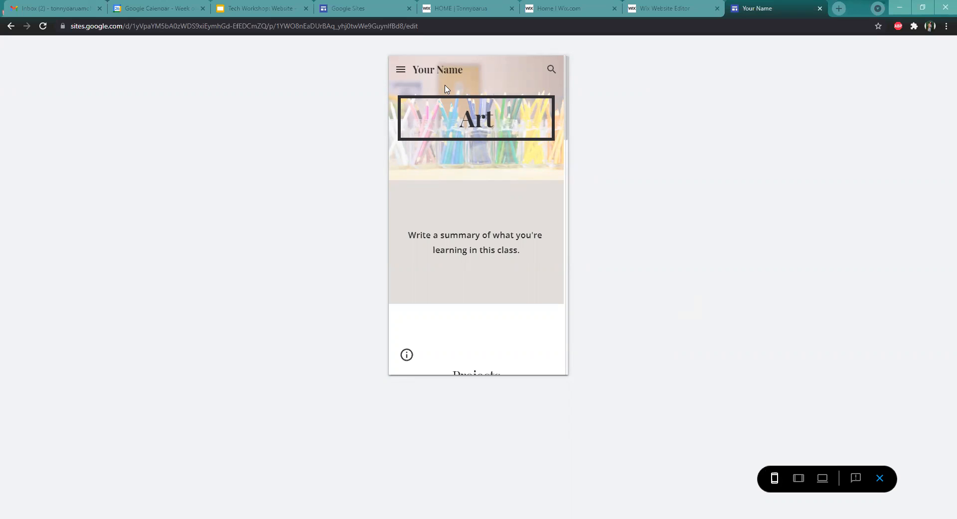
click(400, 70)
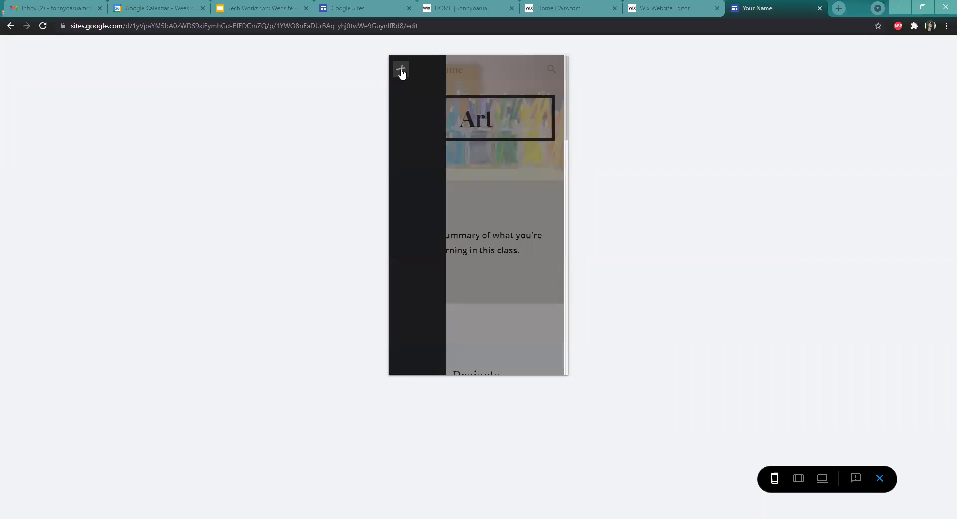
click(402, 70)
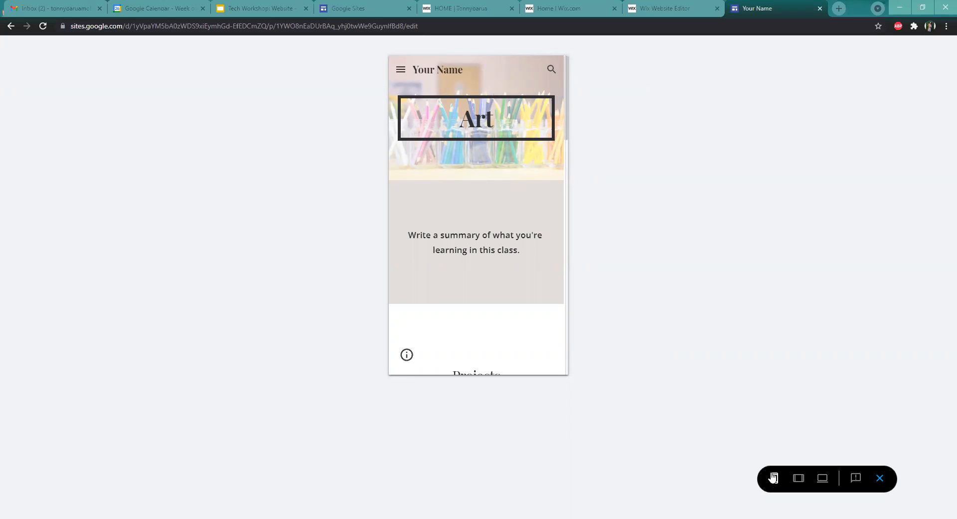
Switch the preview to tablet view and scroll through the Art page
click(798, 478)
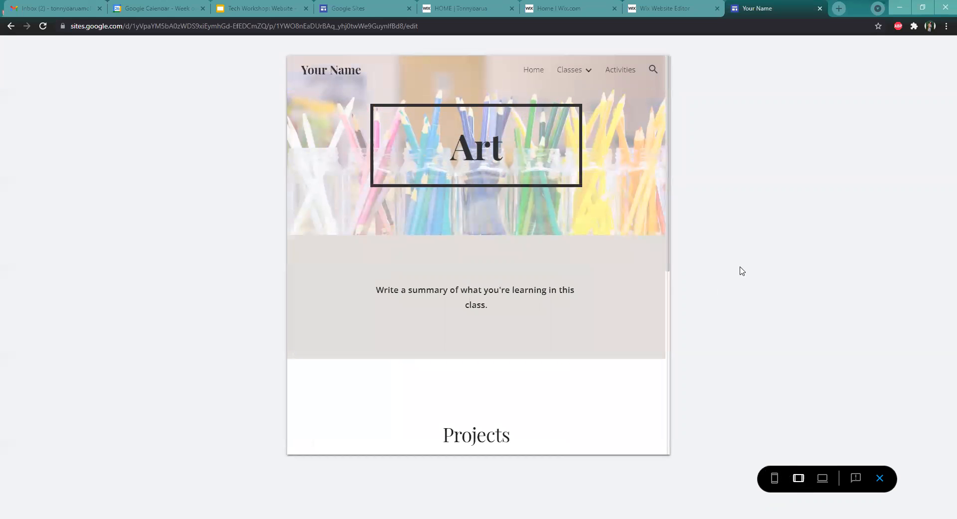
scroll(571, 274, down, 6)
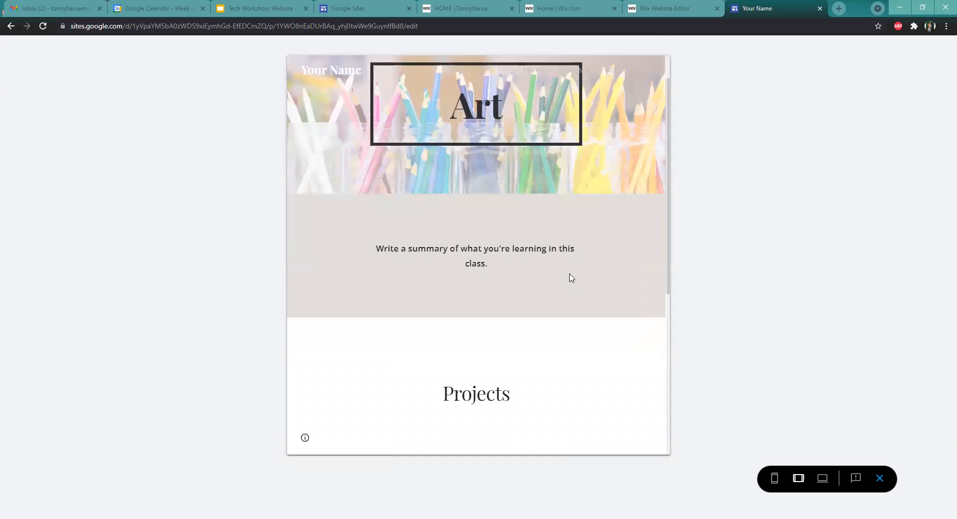
scroll(594, 306, up, 6)
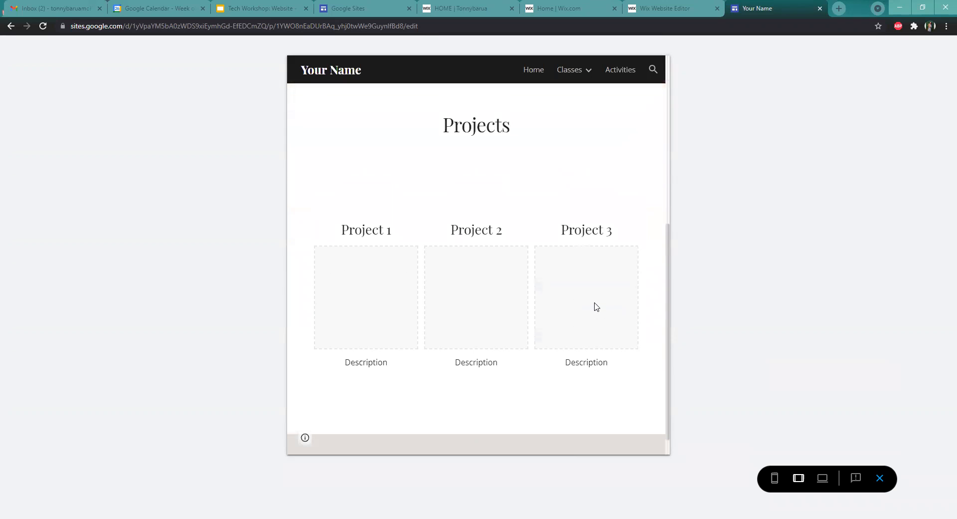
Close the preview and open the Home page in the editor
mouse_move(589, 70)
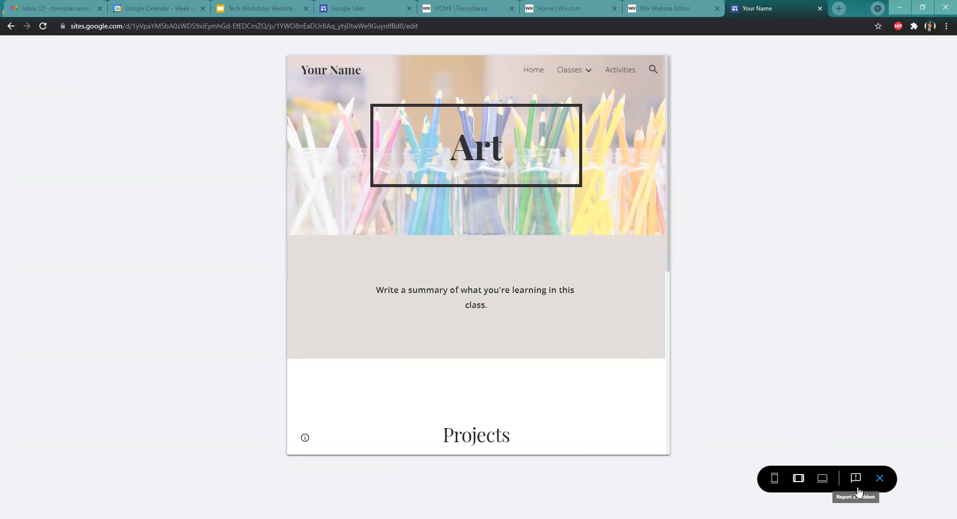
click(777, 478)
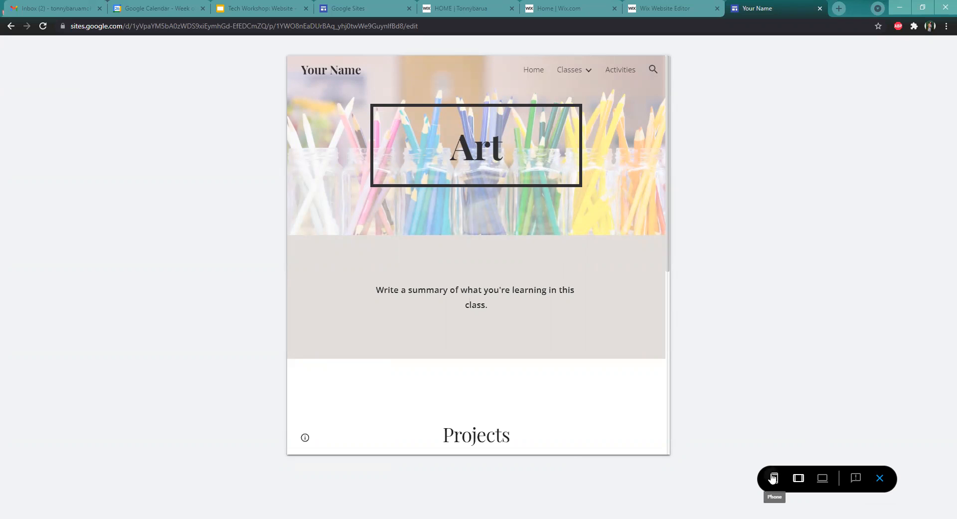
click(881, 488)
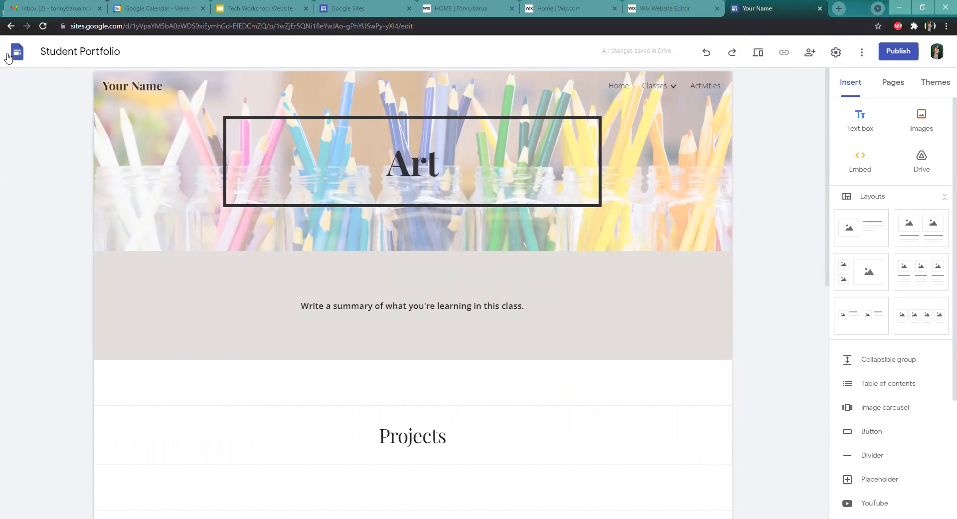
click(611, 86)
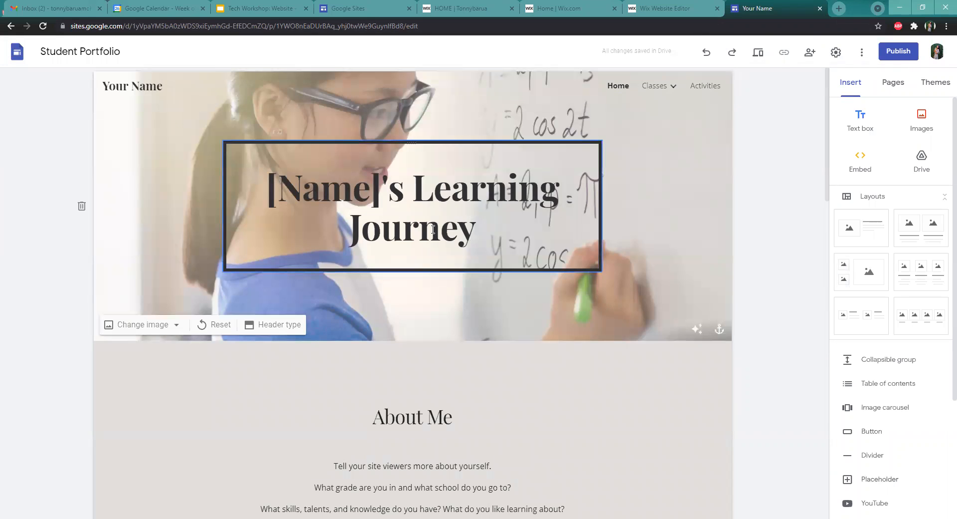
Remove the title text box from the Home page header image
click(467, 216)
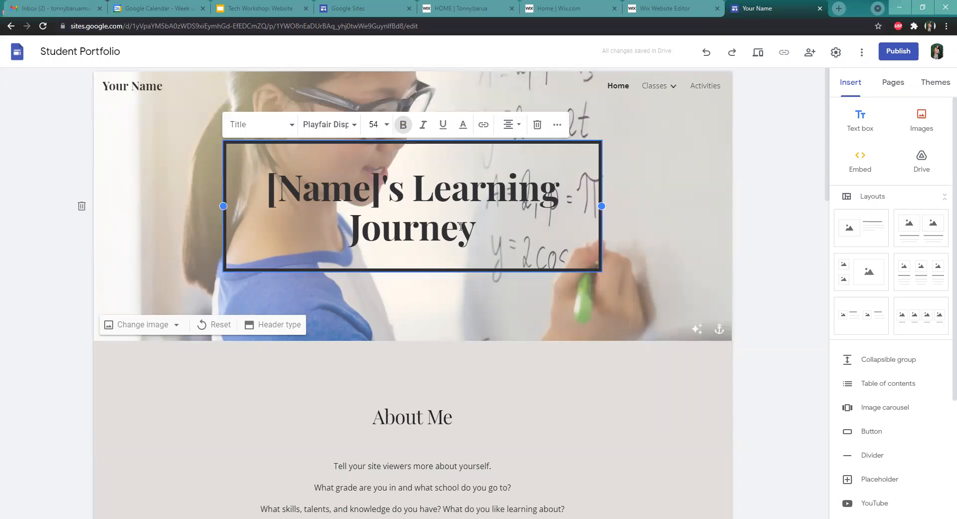
drag(575, 192, 173, 179)
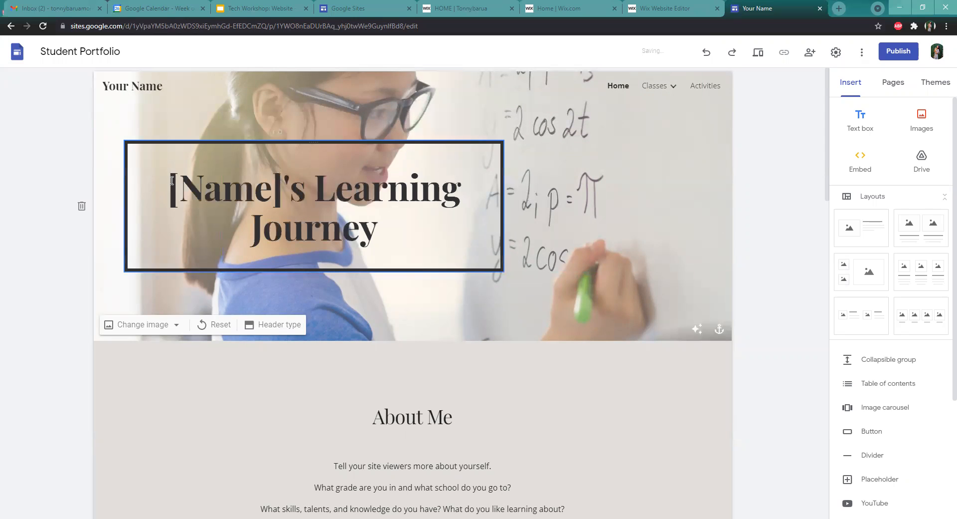
click(346, 147)
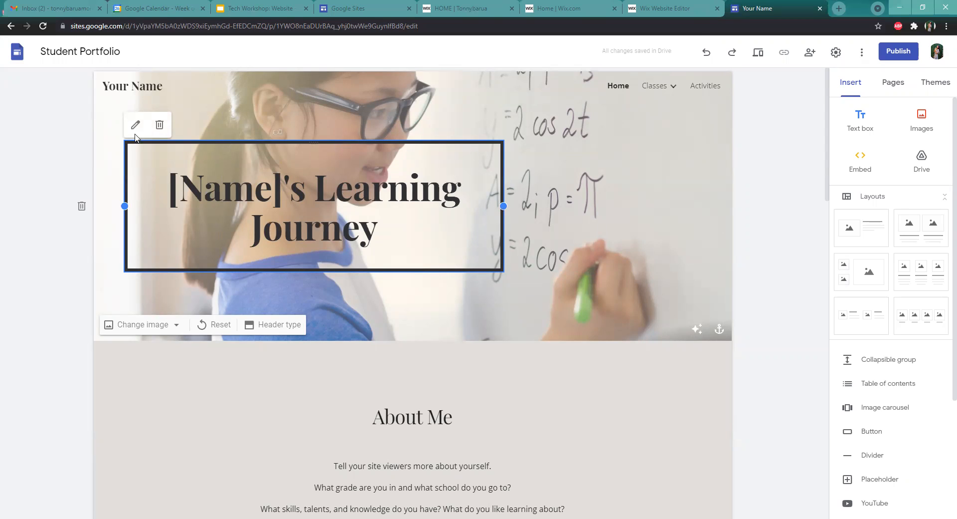
click(159, 125)
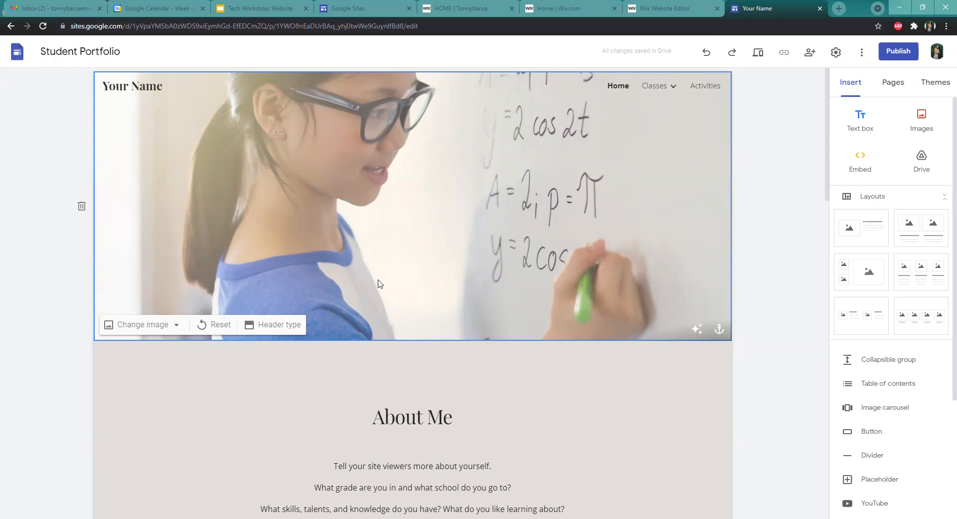
Try the Cover, Banner and Title only header types before returning to Large banner
click(165, 327)
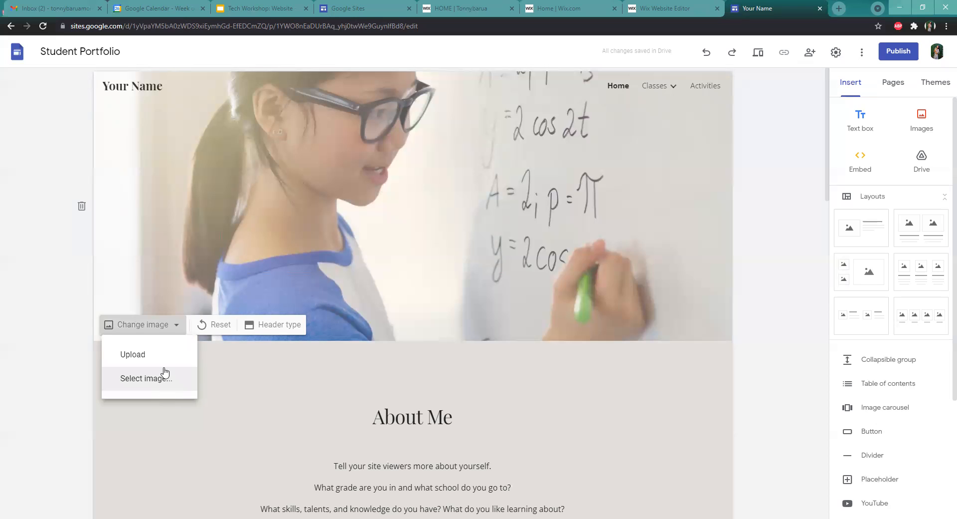
click(259, 331)
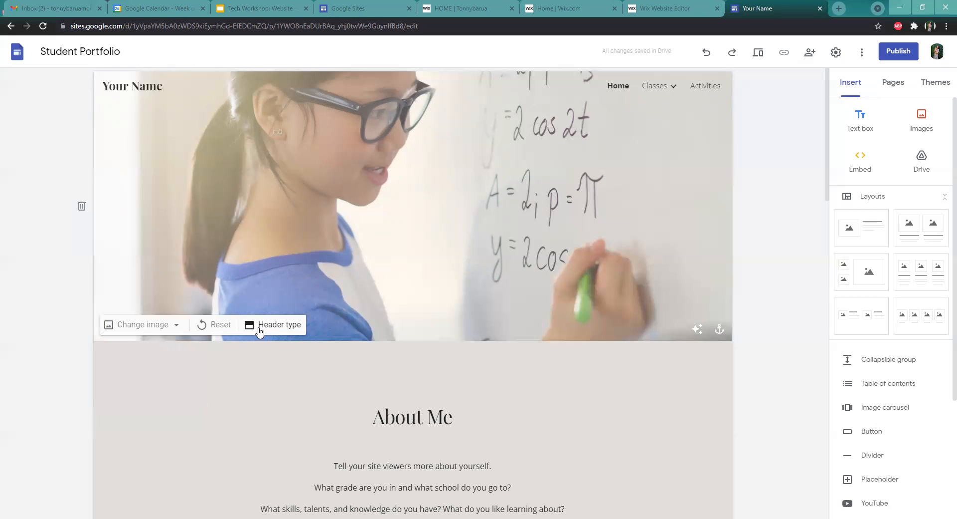
click(289, 333)
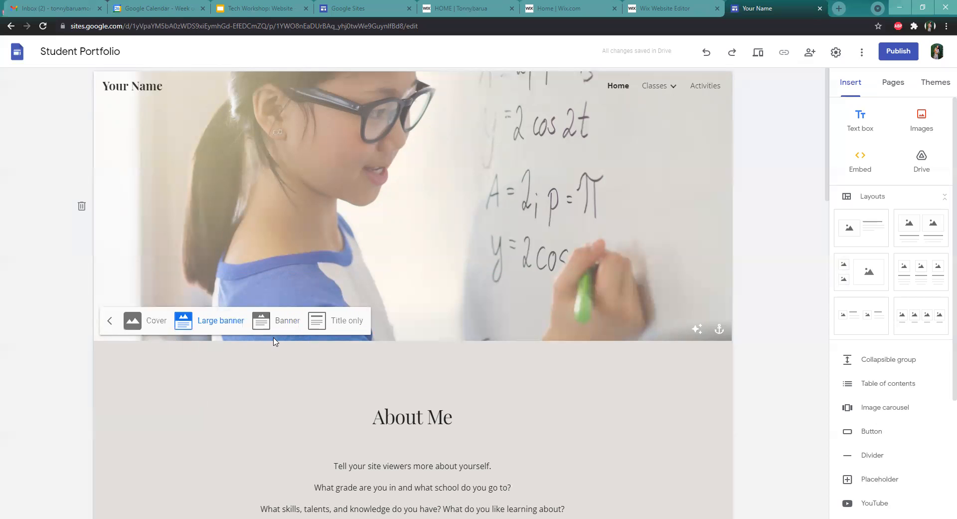
click(139, 330)
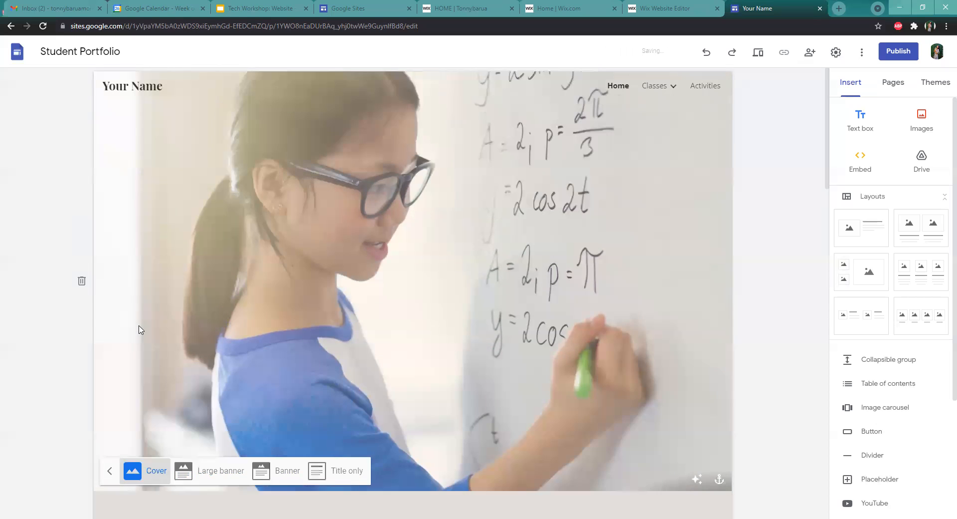
scroll(753, 324, down, 2)
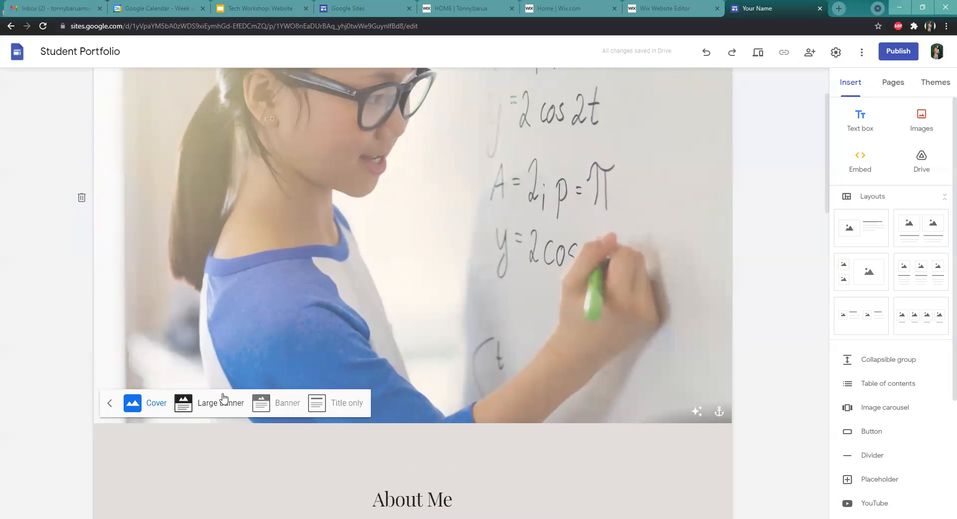
click(277, 403)
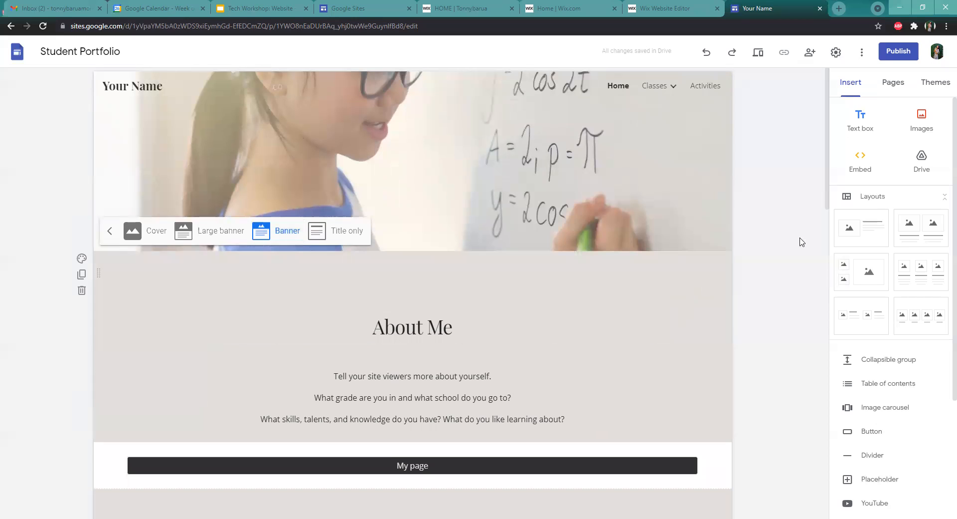
click(329, 235)
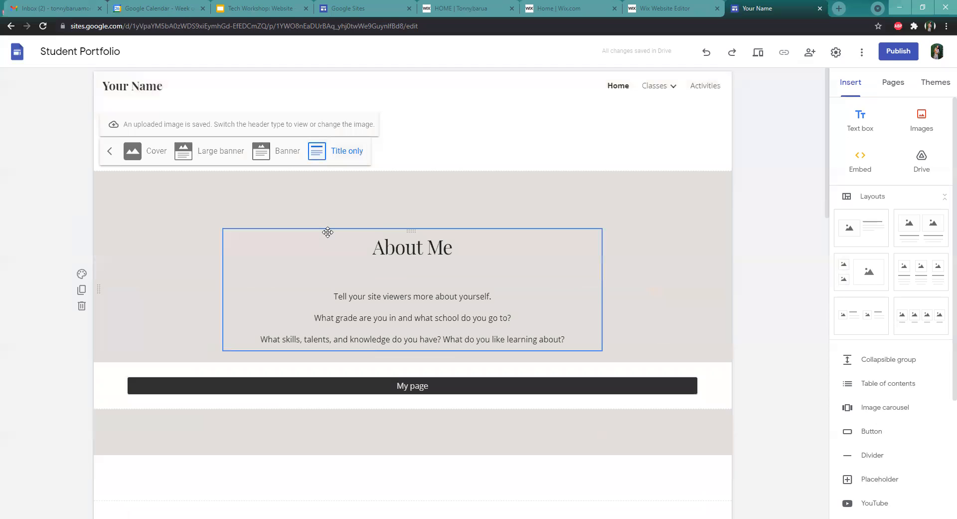
click(209, 155)
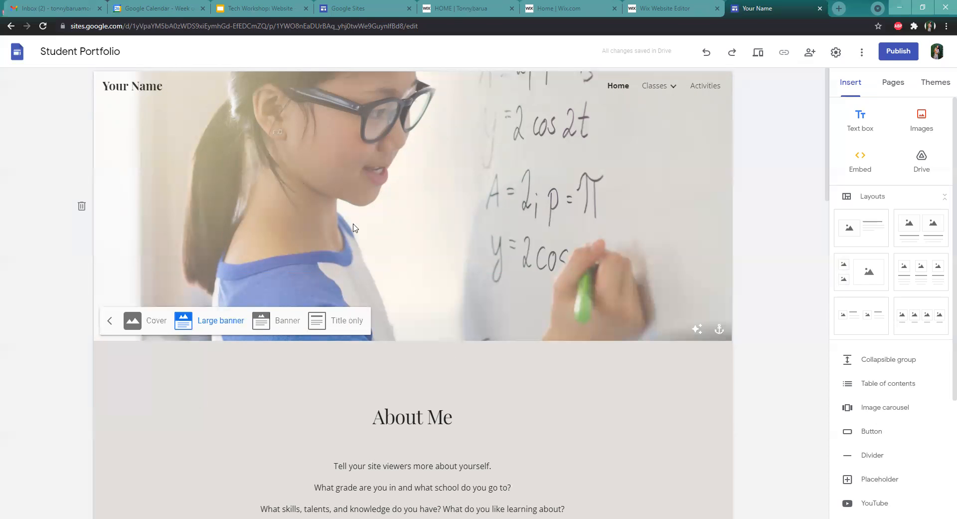
click(110, 323)
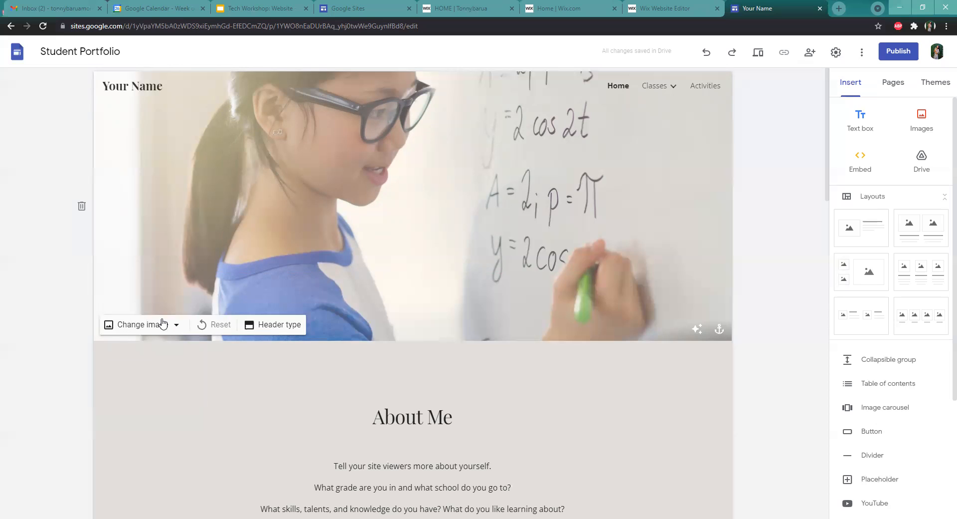
Toggle the header image's readability effect off and back on
click(697, 330)
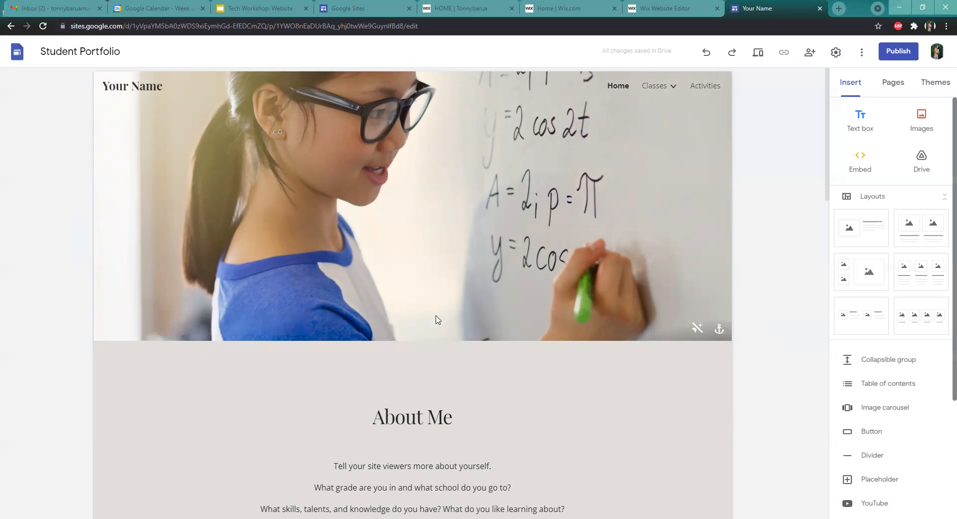
click(696, 330)
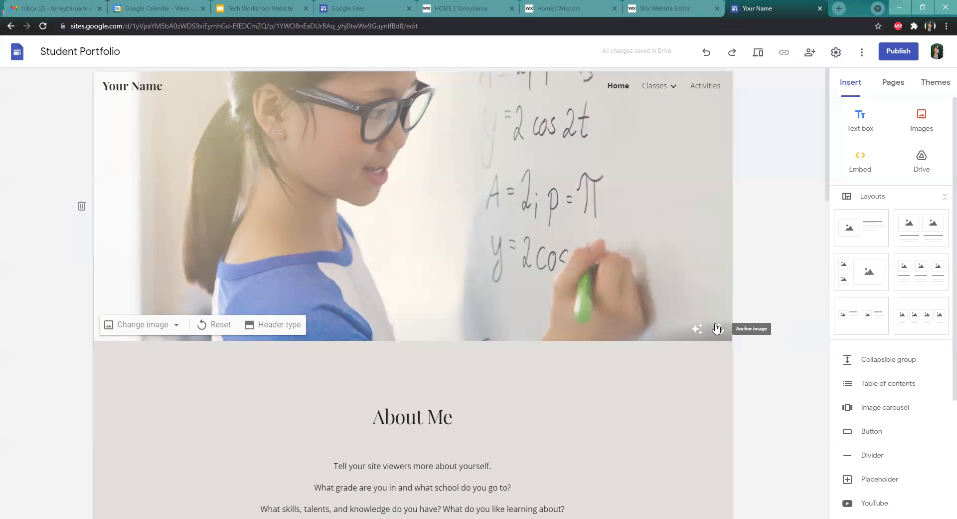
Try several anchor positions for the header image, ending with the centre anchor
click(717, 329)
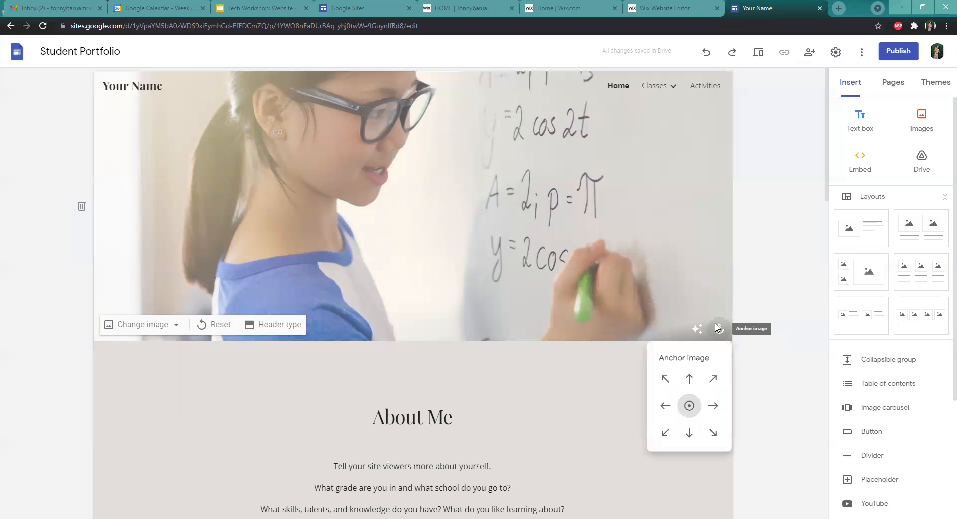
click(666, 380)
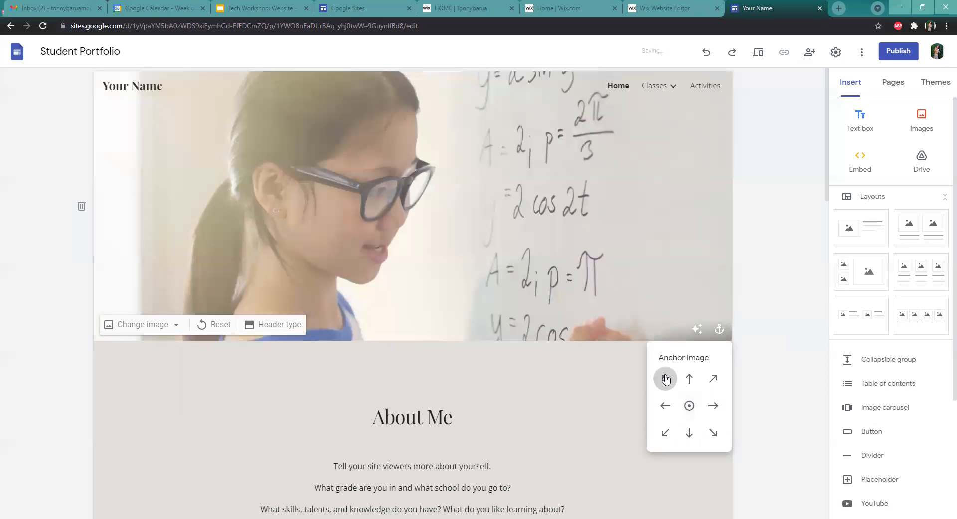
click(693, 380)
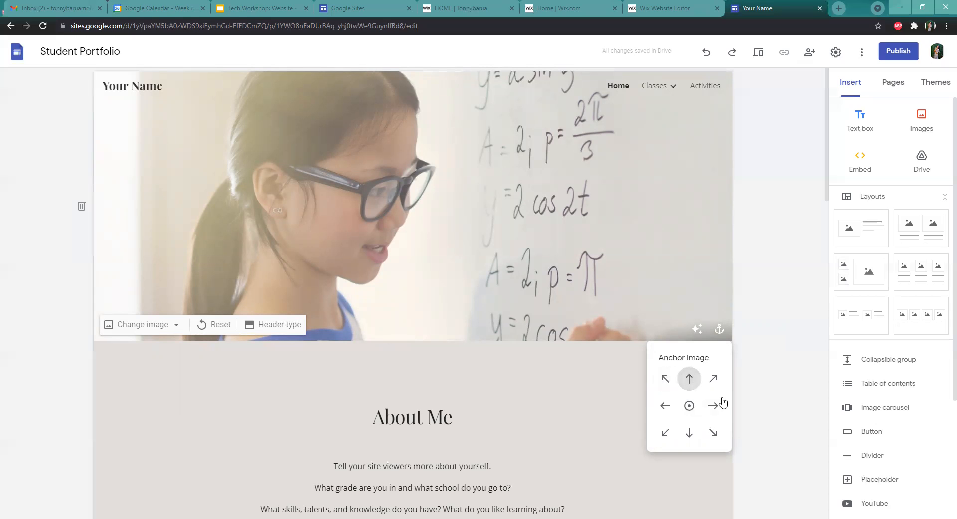
click(690, 406)
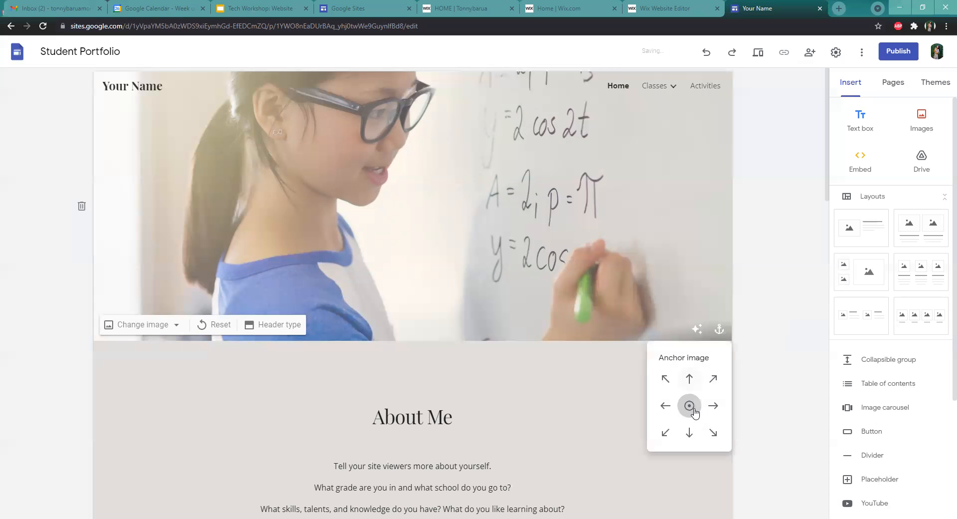
click(712, 432)
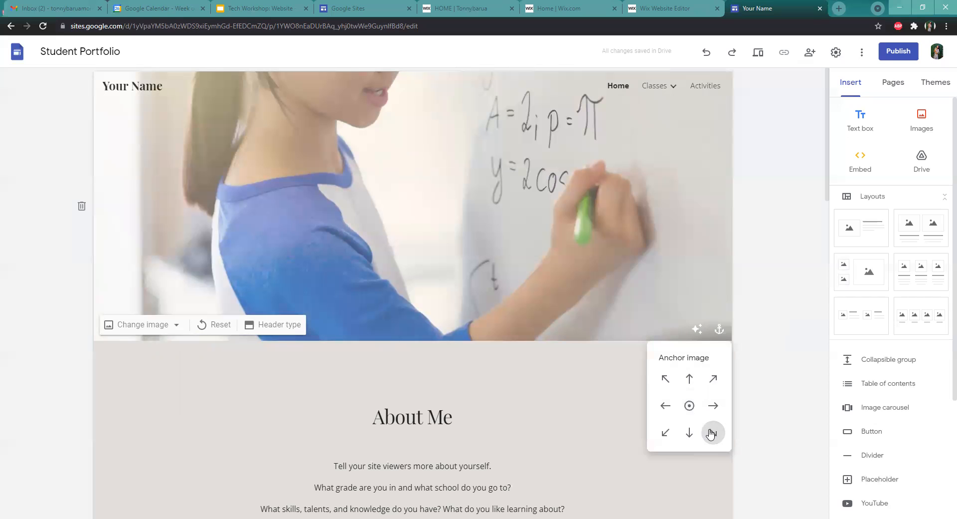
click(665, 433)
click(690, 432)
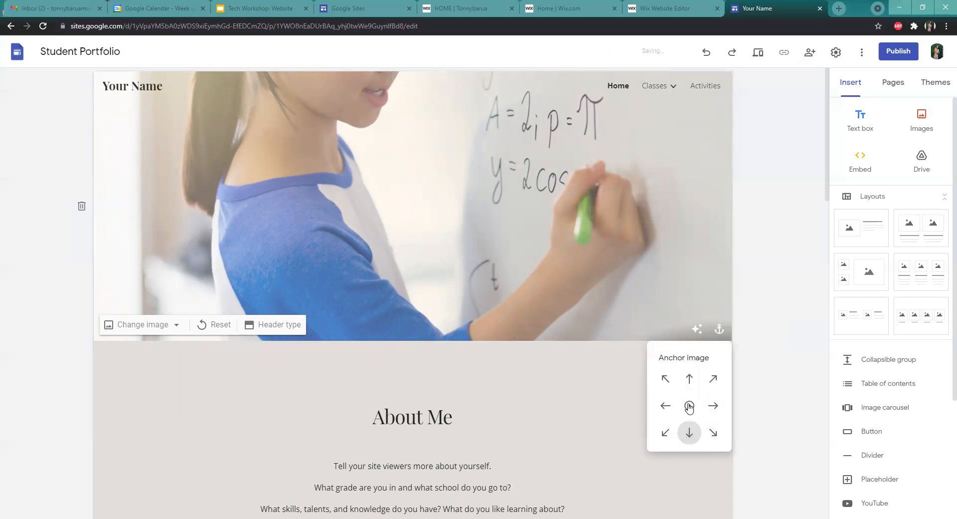
click(690, 406)
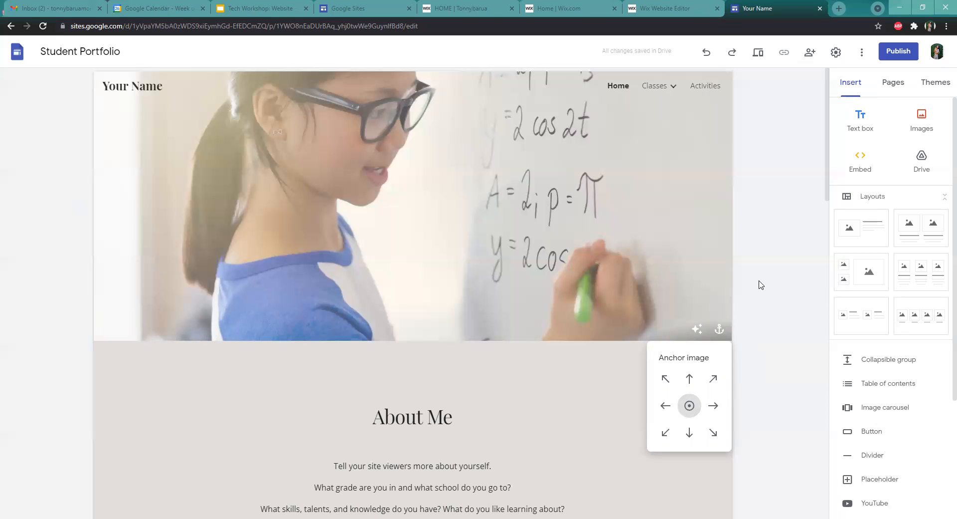
click(690, 291)
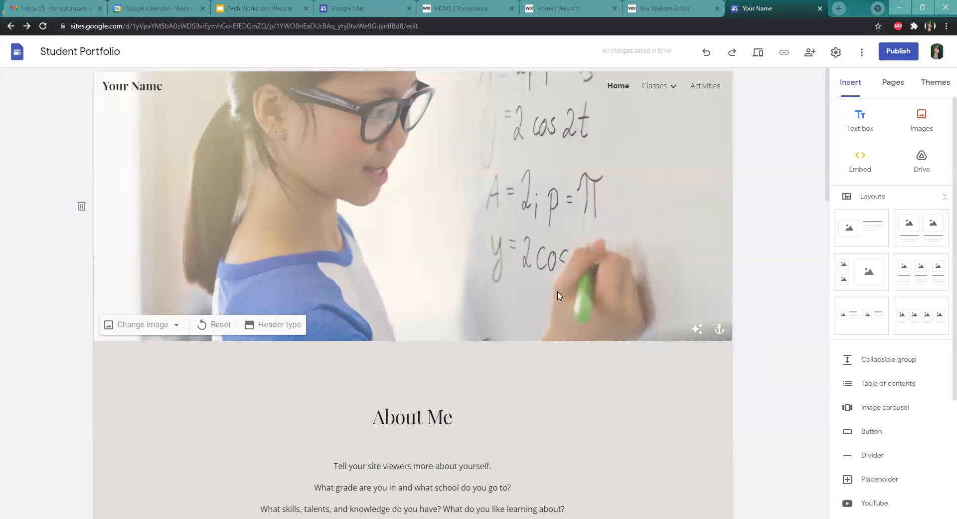
scroll(558, 296, down, 3)
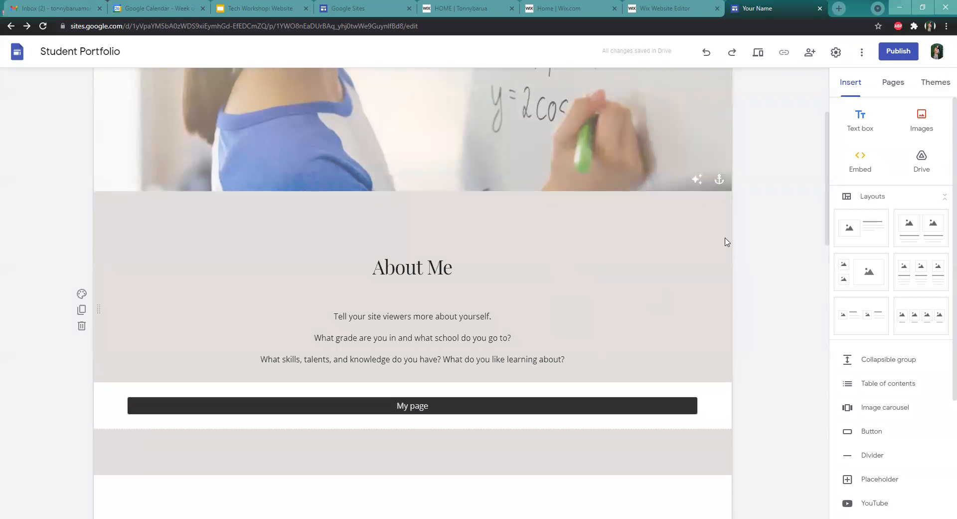
scroll(727, 242, up, 3)
scroll(707, 239, down, 3)
scroll(618, 138, up, 3)
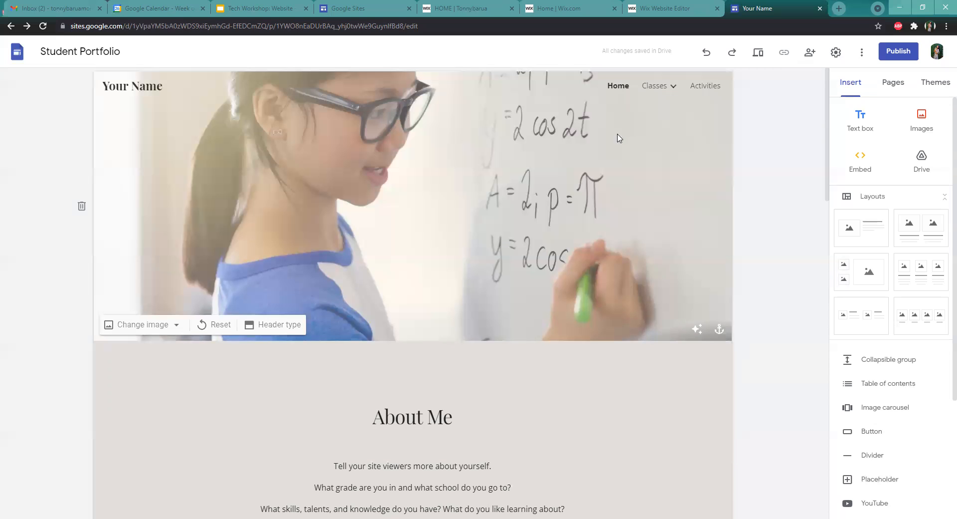
click(646, 353)
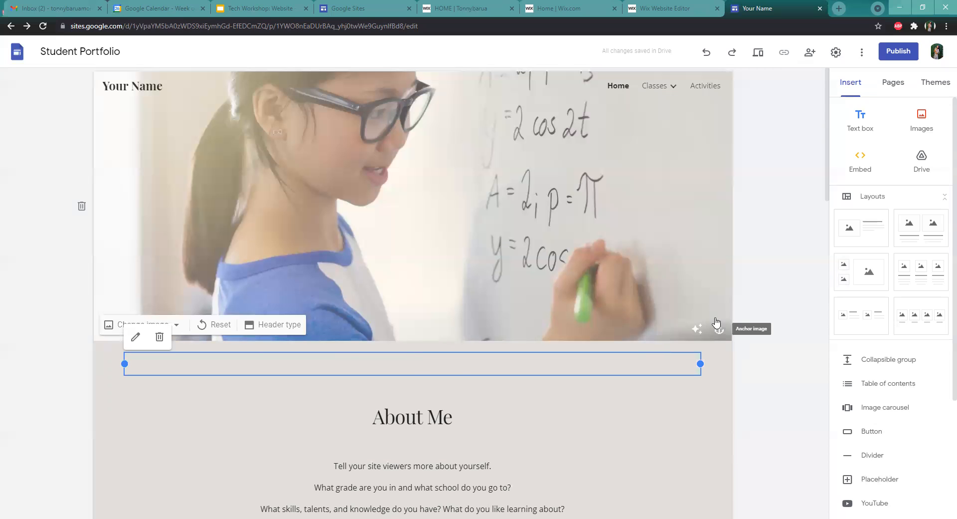
scroll(717, 323, down, 4)
Switch the About Me section's colours to Style 1 and then back to Style 2
click(714, 251)
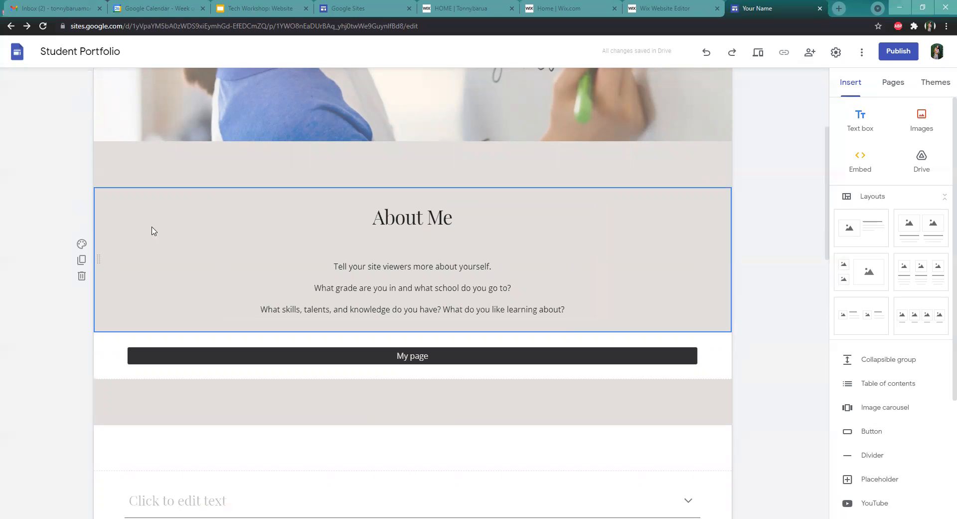
click(82, 245)
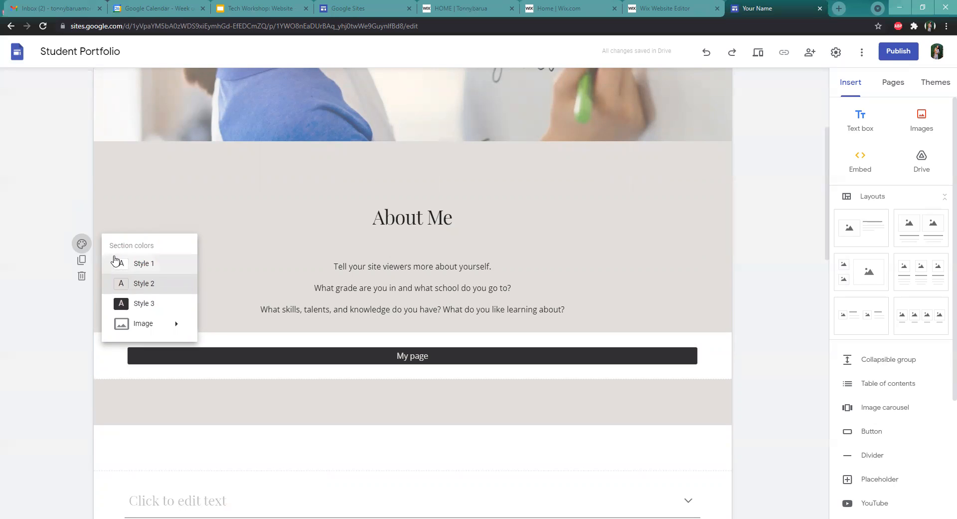
click(133, 264)
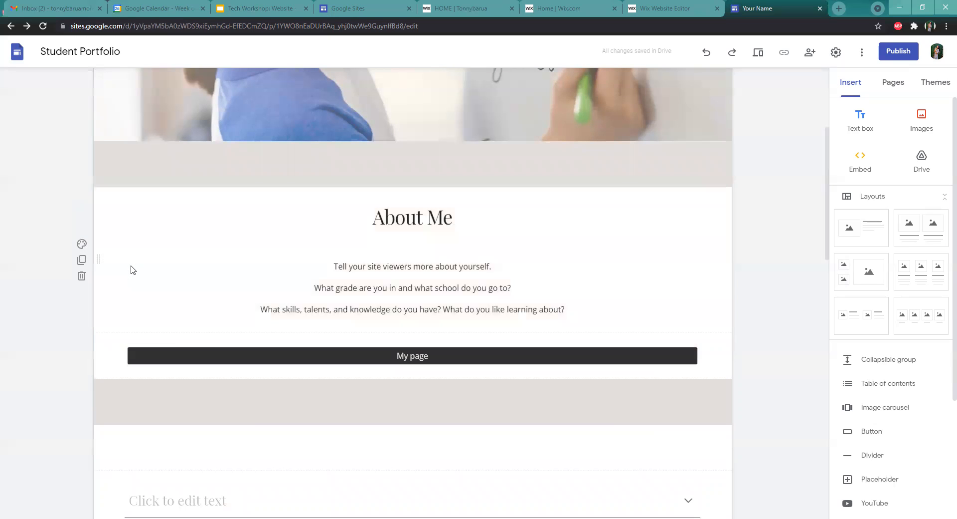
click(83, 245)
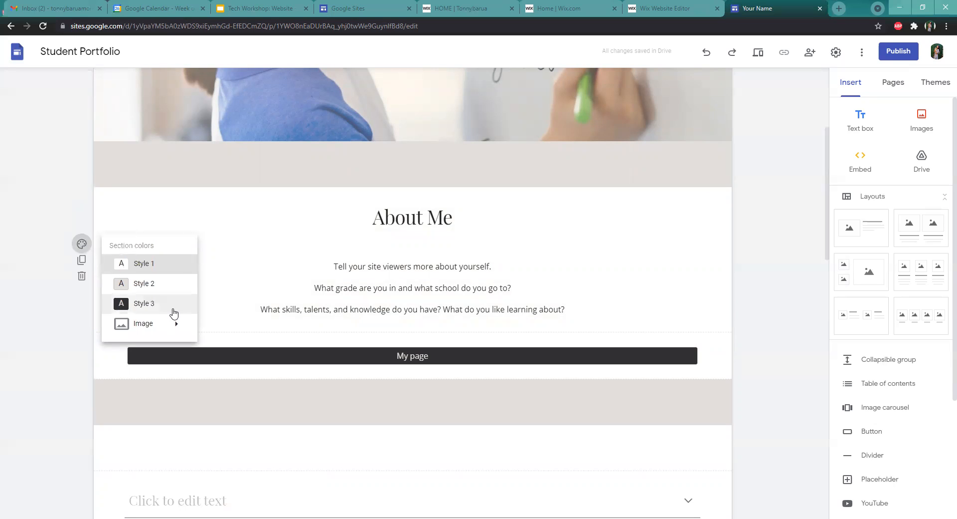
click(154, 283)
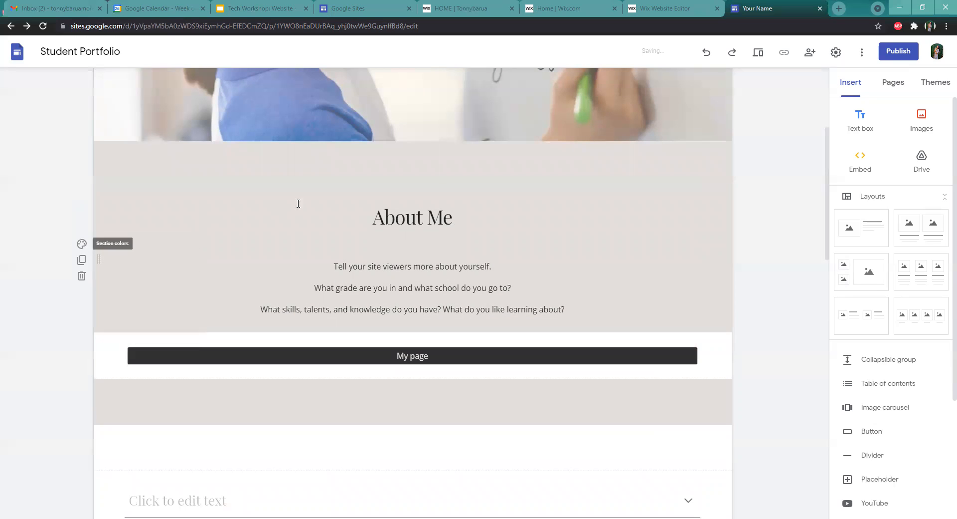
Set the About Me section's colours to Style 3
click(81, 243)
click(150, 305)
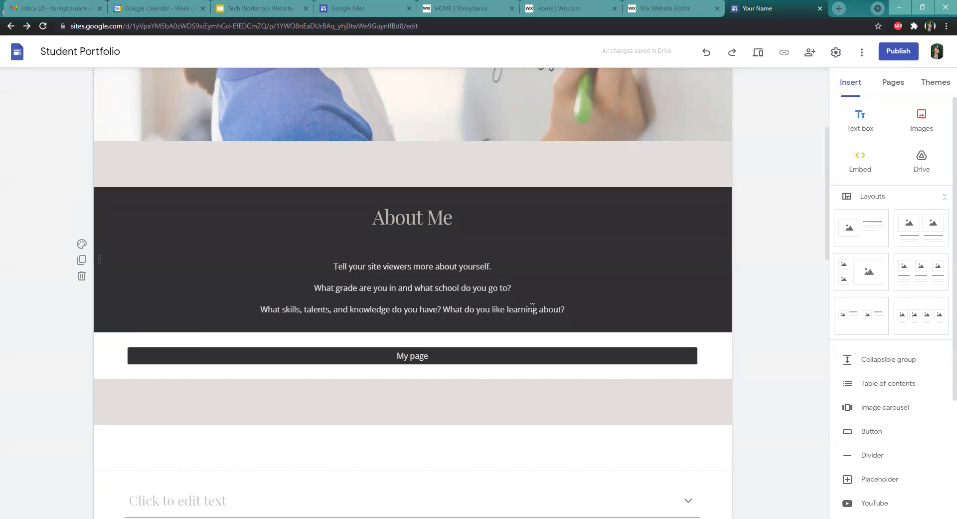
click(84, 244)
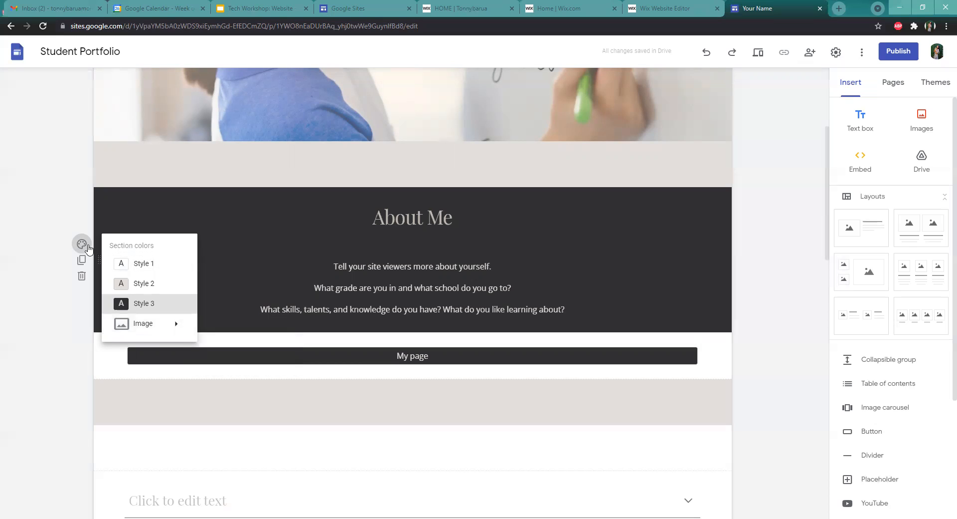
click(87, 248)
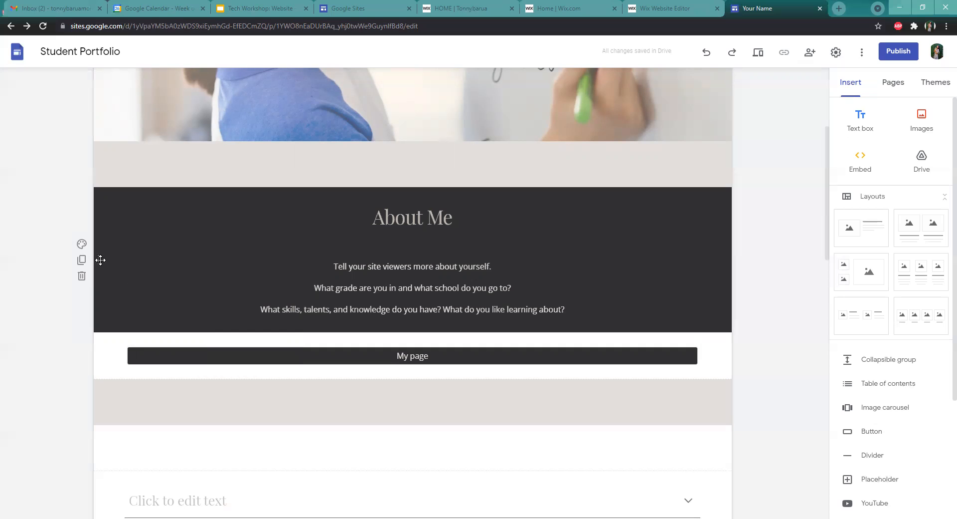
Move the About Me section below the My page button section
drag(102, 257, 118, 319)
scroll(422, 266, down, 4)
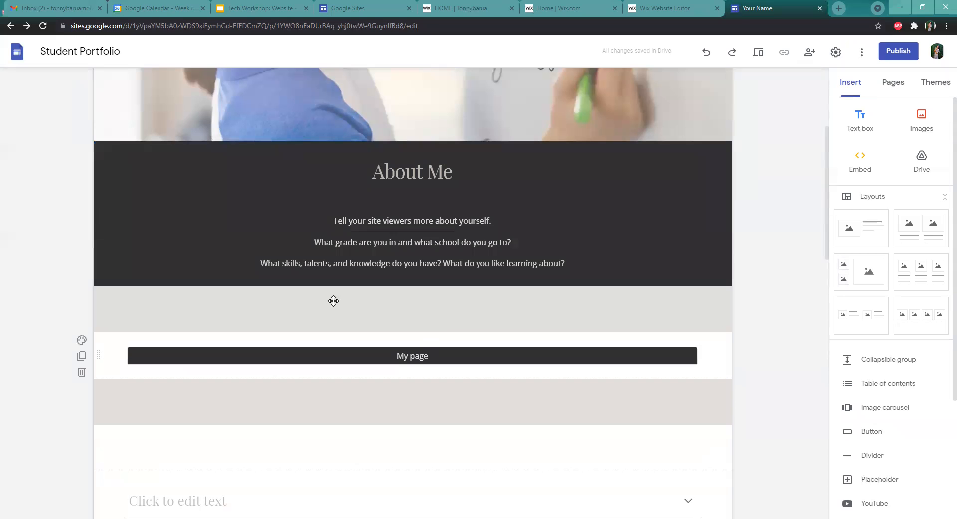
drag(95, 213, 119, 151)
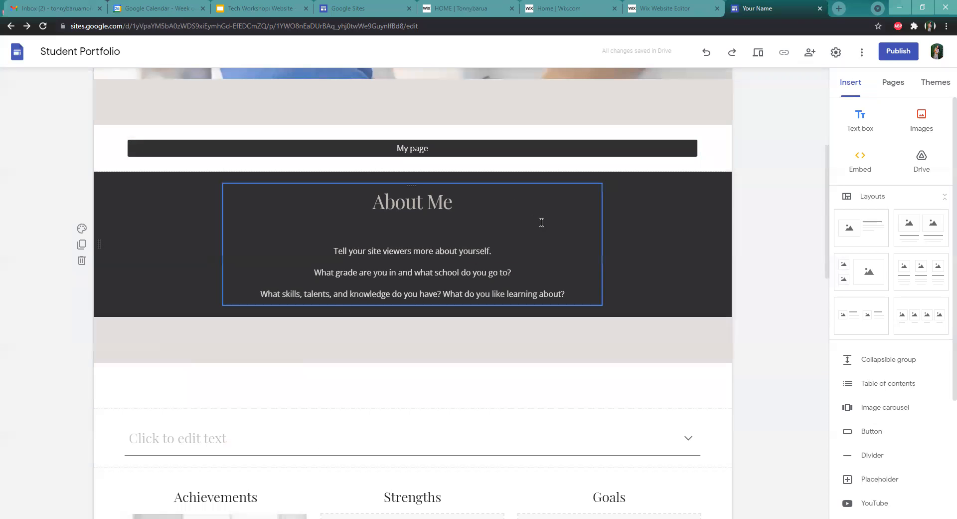
scroll(548, 234, up, 4)
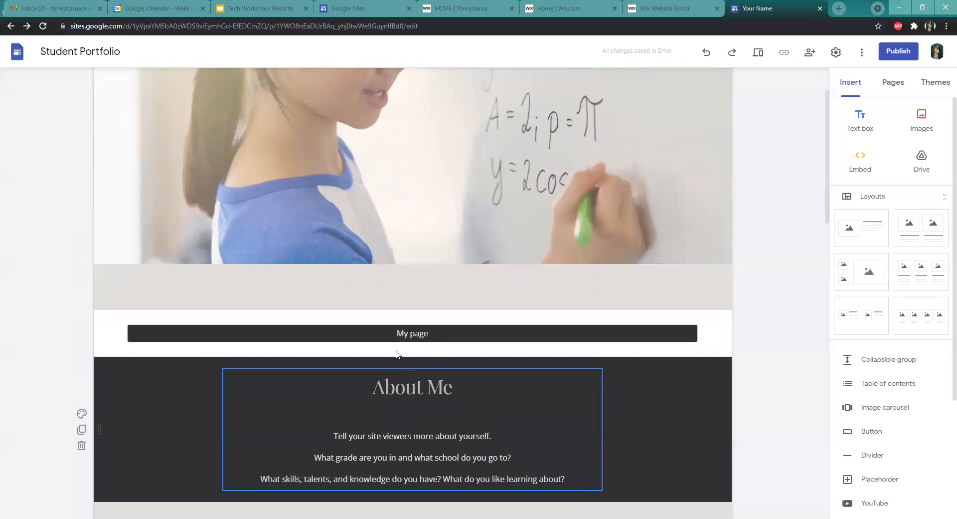
scroll(200, 299, down, 4)
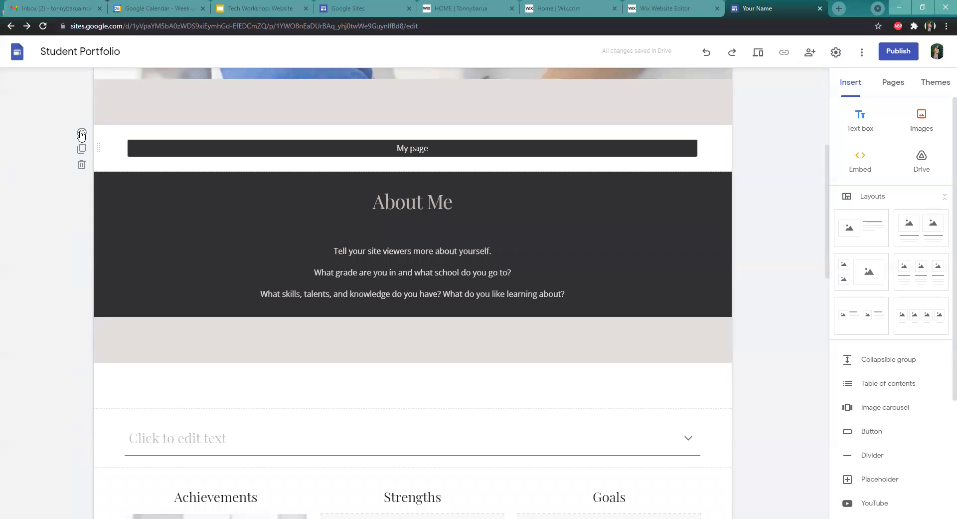
Set the My page button section's colours to Style 2
click(82, 132)
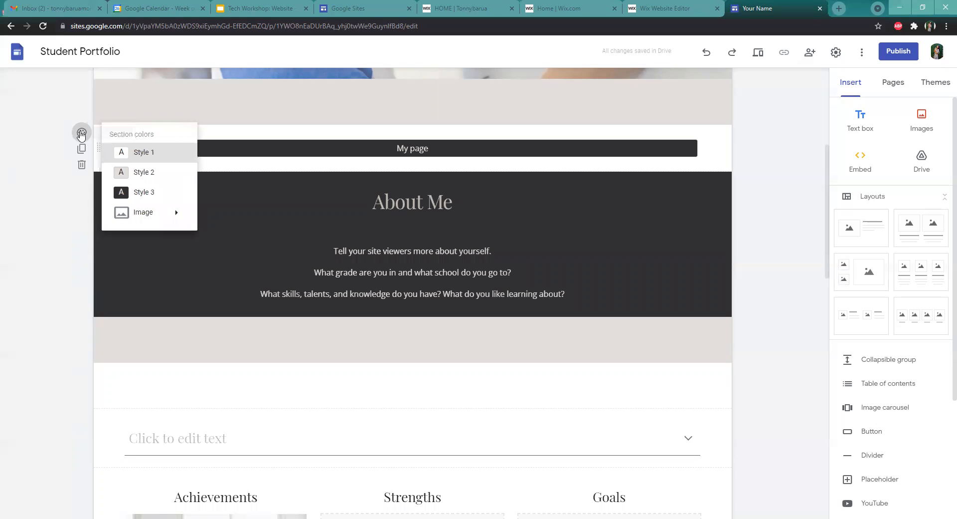
click(167, 174)
scroll(553, 240, down, 3)
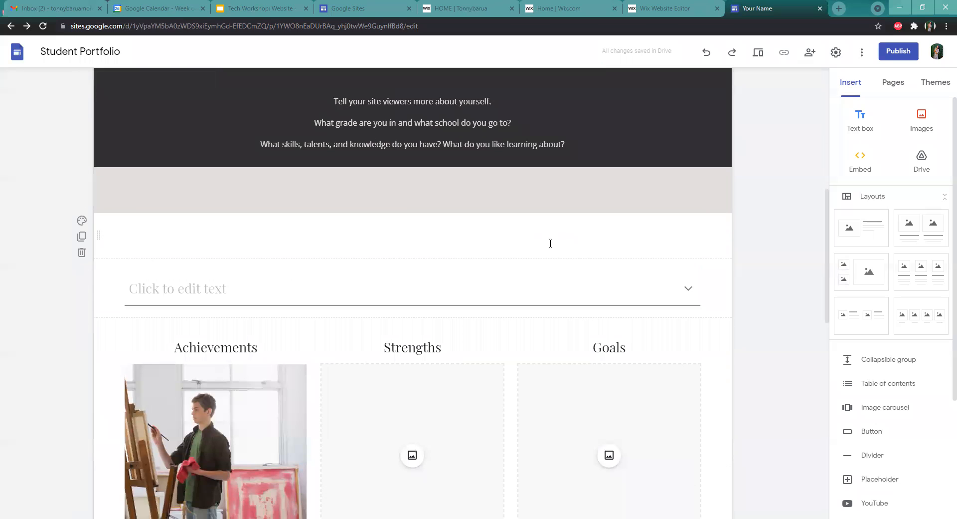
scroll(549, 242, up, 4)
scroll(523, 327, down, 4)
Delete the empty divider and the collapsible text group below the grey band
click(693, 227)
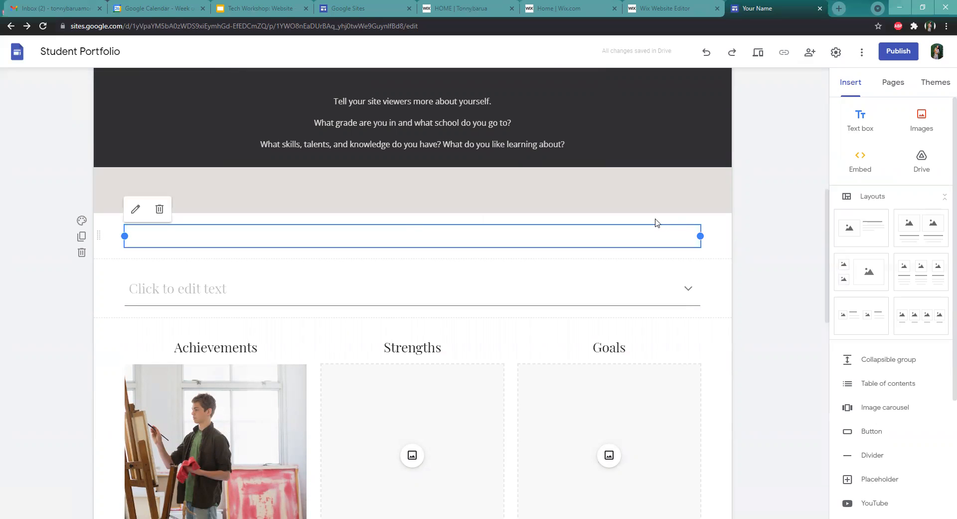
click(159, 209)
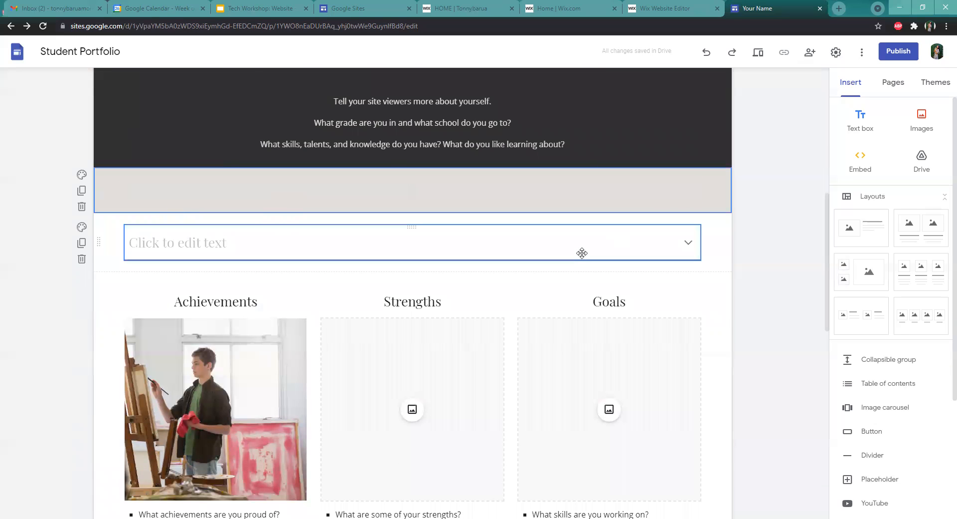
click(688, 244)
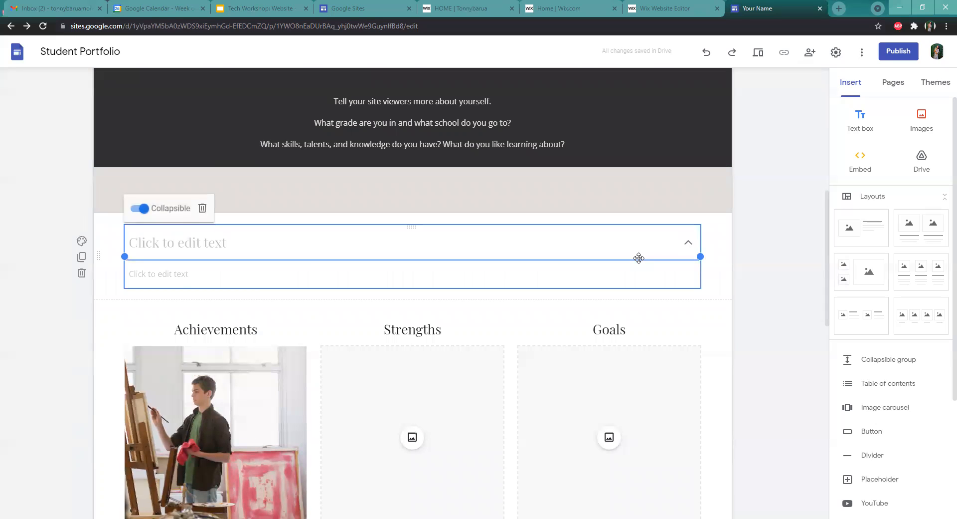
click(202, 209)
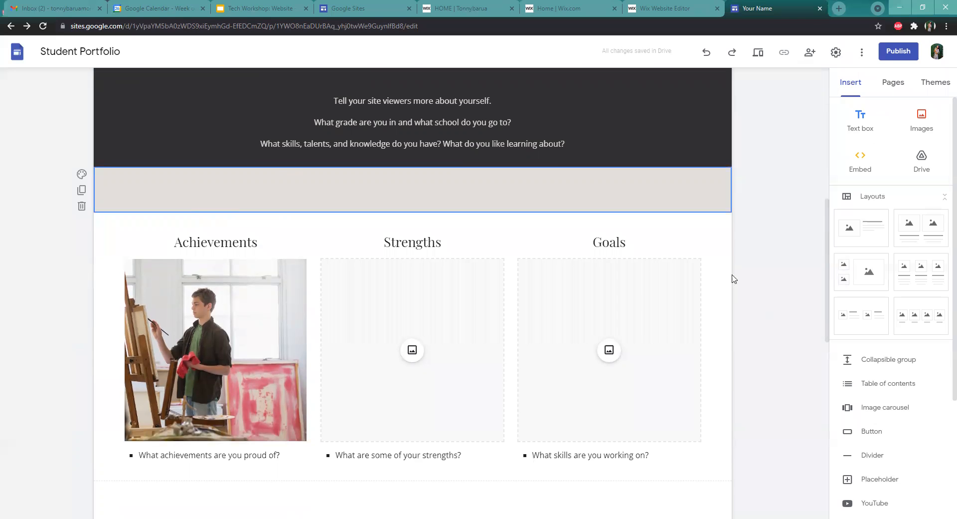
Move the Goals column out of the three-column block into its own full-width section above
scroll(733, 278, down, 3)
click(413, 202)
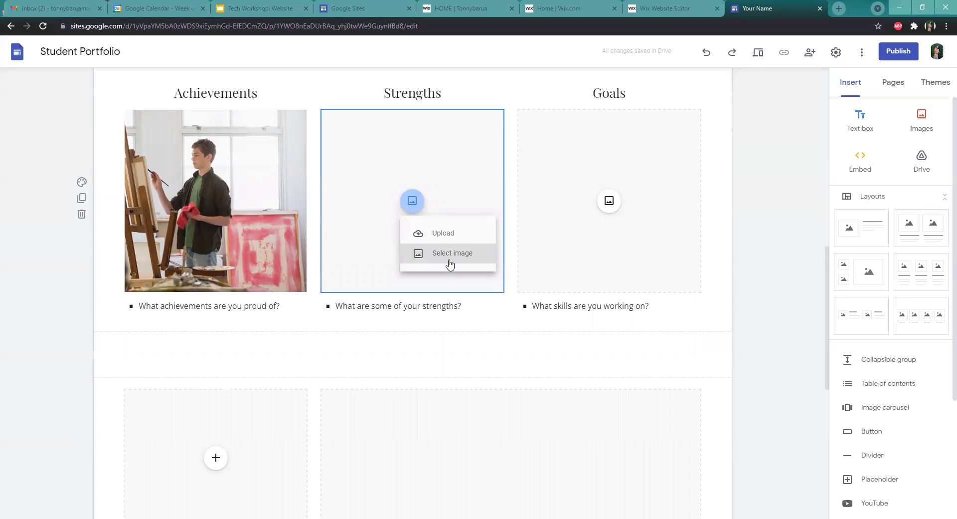
click(414, 113)
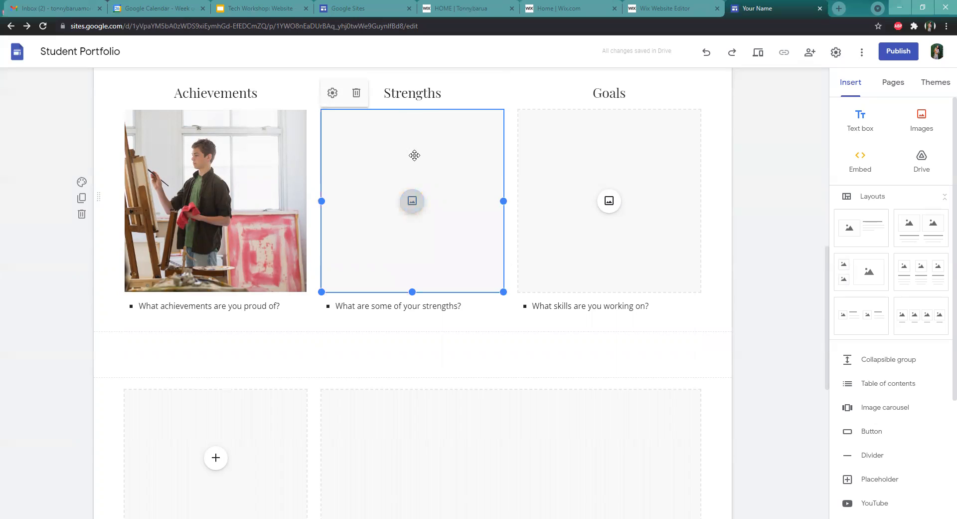
click(478, 77)
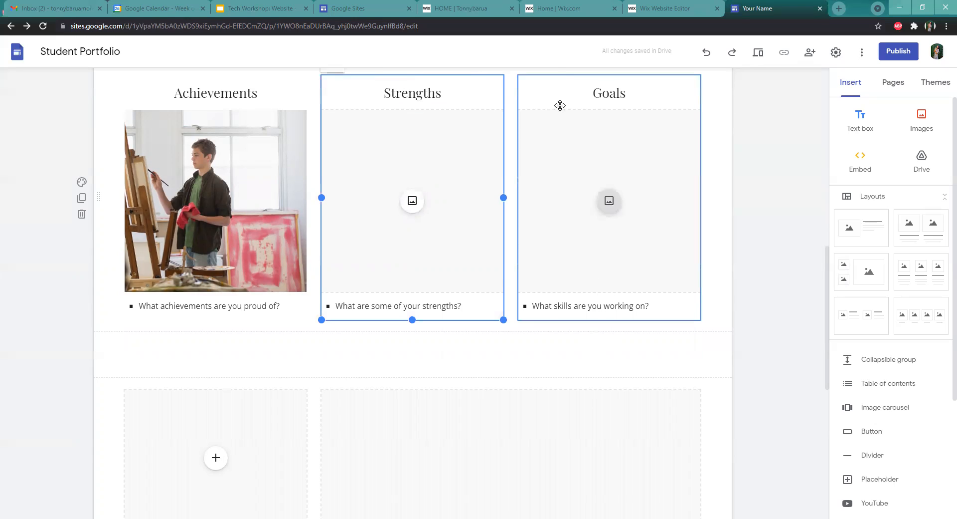
drag(607, 76, 280, 247)
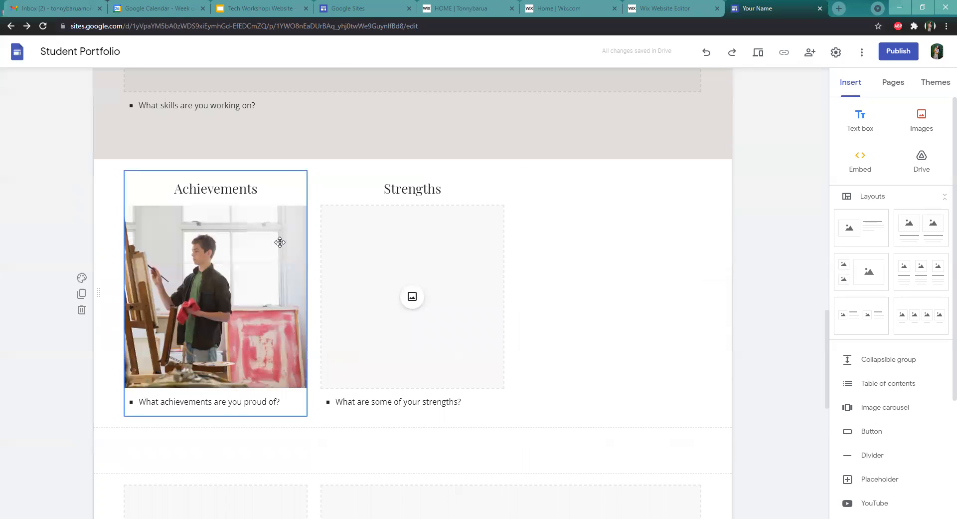
Scroll through the enlarged Goals section to examine its image placeholder
scroll(618, 200, up, 4)
scroll(732, 270, up, 10)
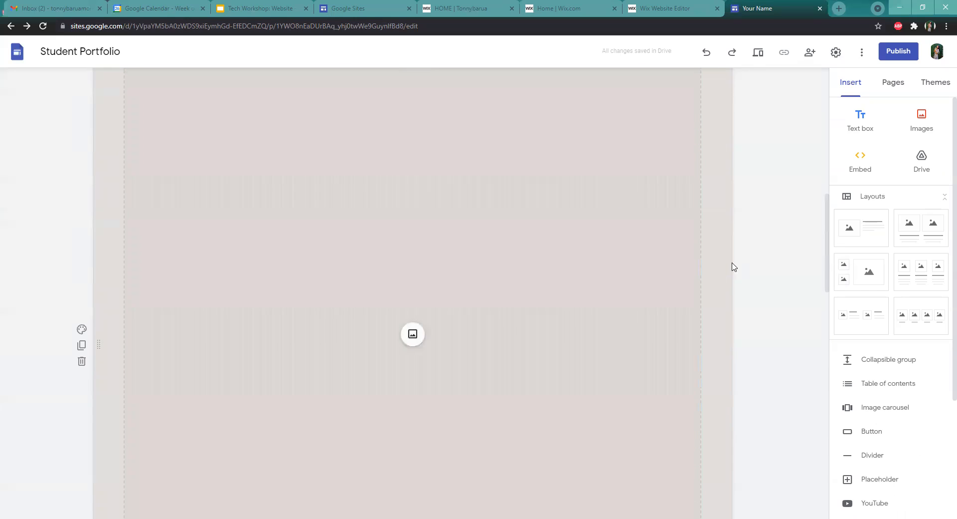
scroll(733, 266, down, 3)
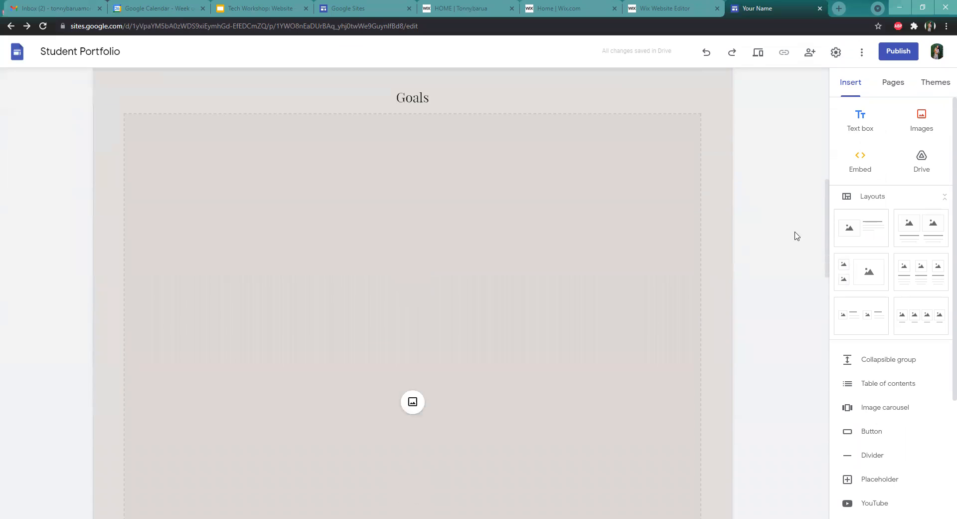
scroll(771, 244, up, 4)
scroll(772, 245, down, 9)
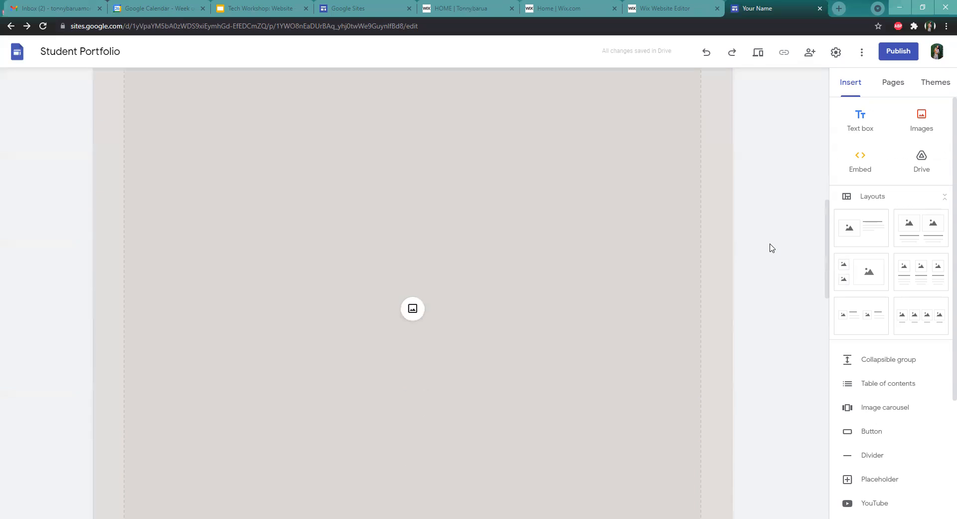
scroll(763, 248, down, 3)
scroll(762, 248, up, 5)
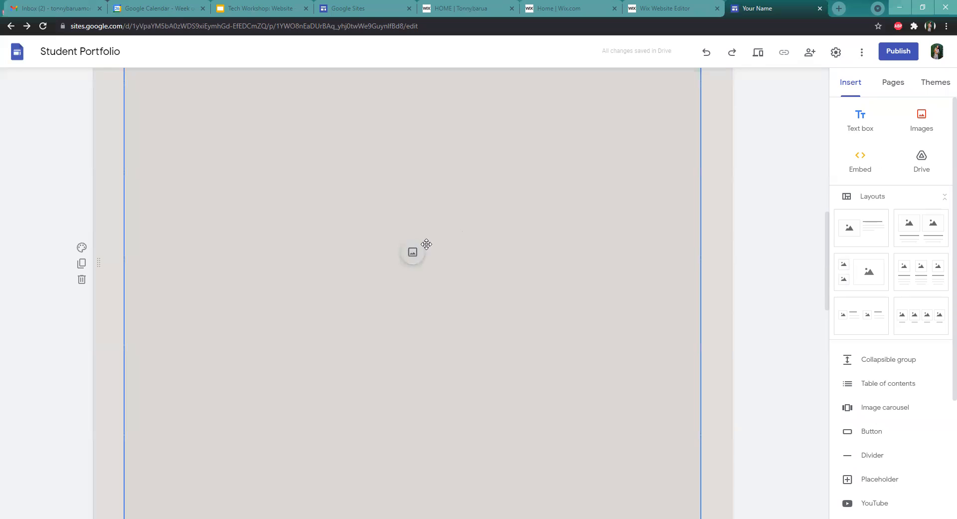
click(412, 253)
click(743, 243)
Move the Strengths column to the right-hand position beside Achievements
scroll(748, 240, down, 8)
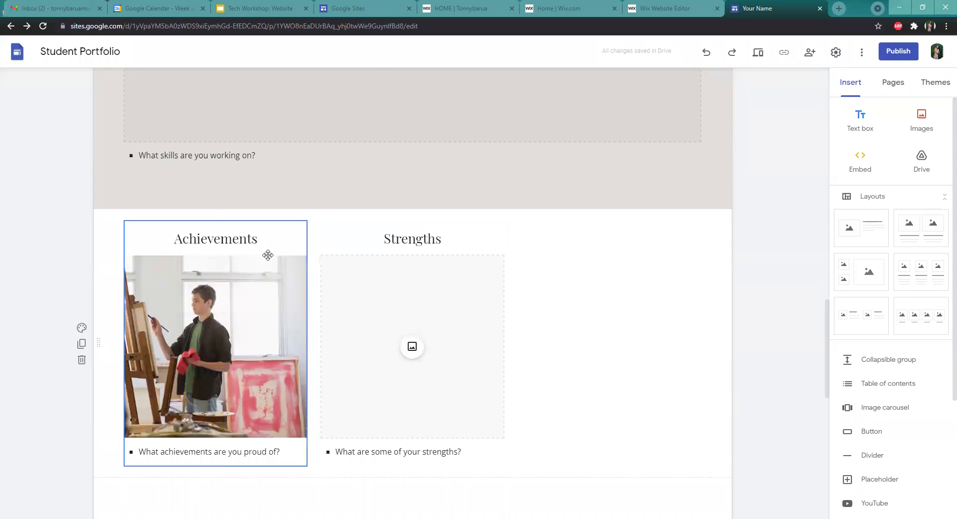
scroll(540, 241, down, 3)
scroll(461, 269, up, 3)
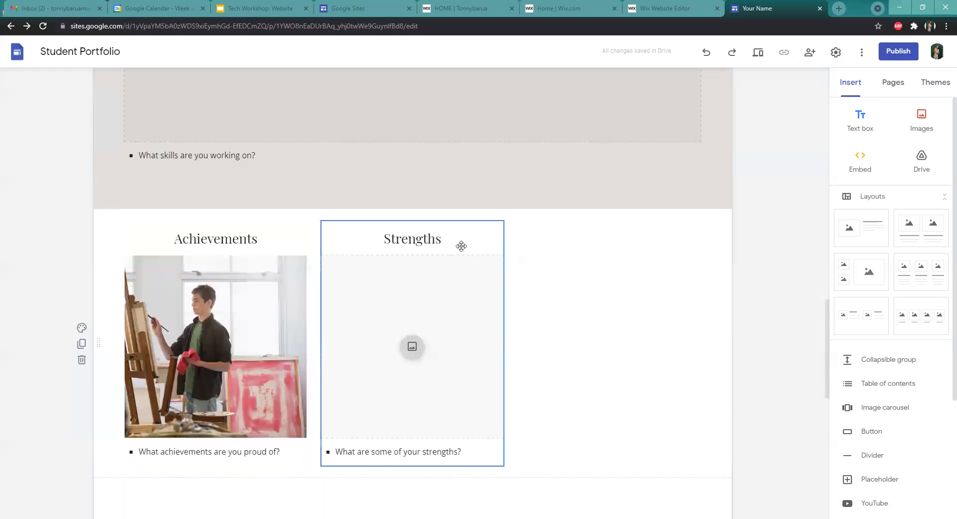
drag(449, 224, 627, 260)
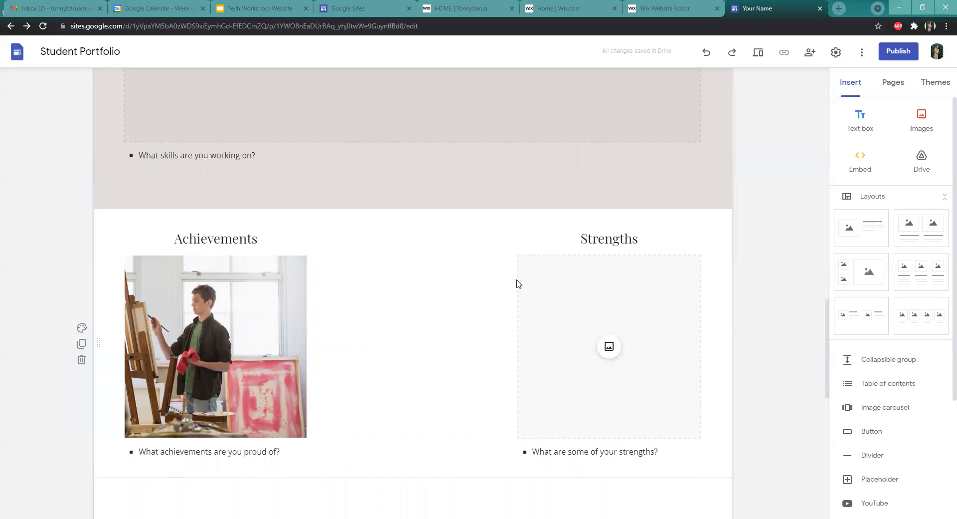
Scroll through the rest of the page to review the section layout
scroll(519, 283, down, 4)
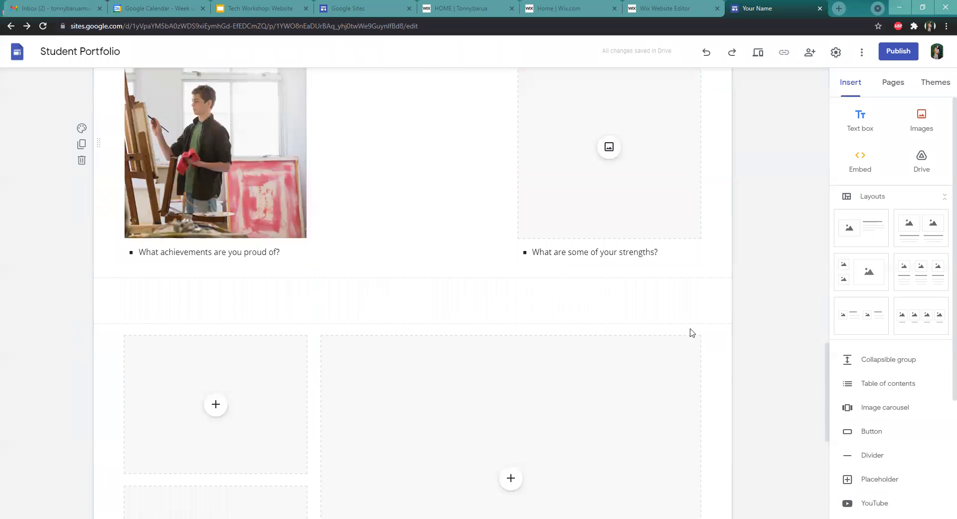
scroll(751, 326, down, 3)
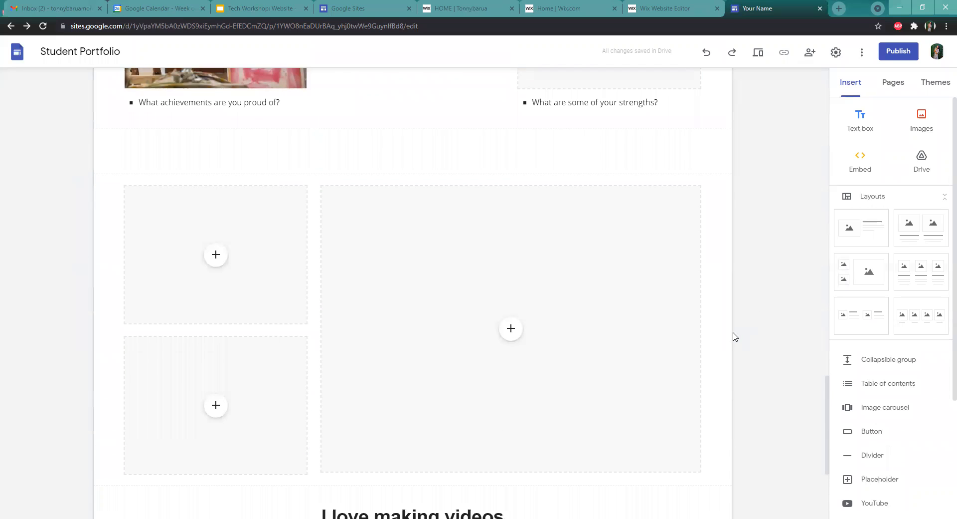
scroll(732, 329, up, 5)
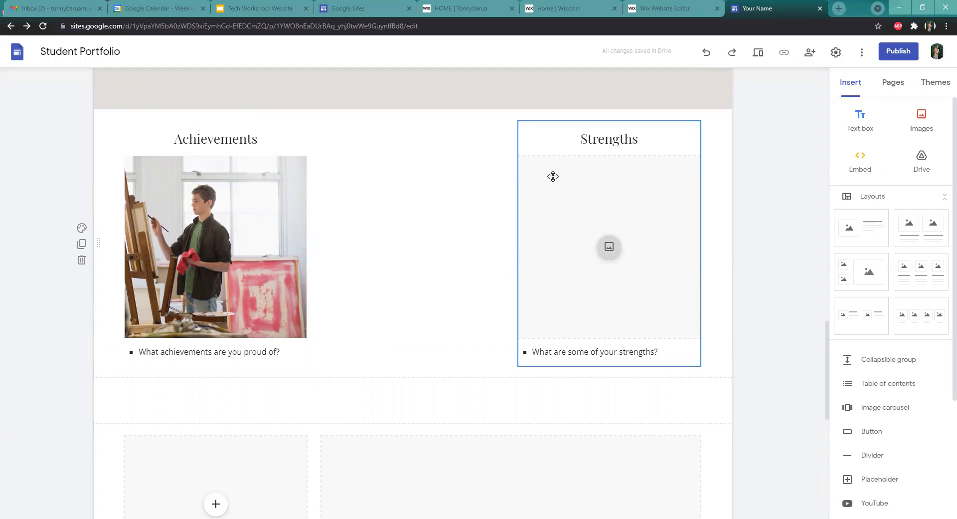
scroll(742, 194, down, 1)
scroll(742, 195, down, 7)
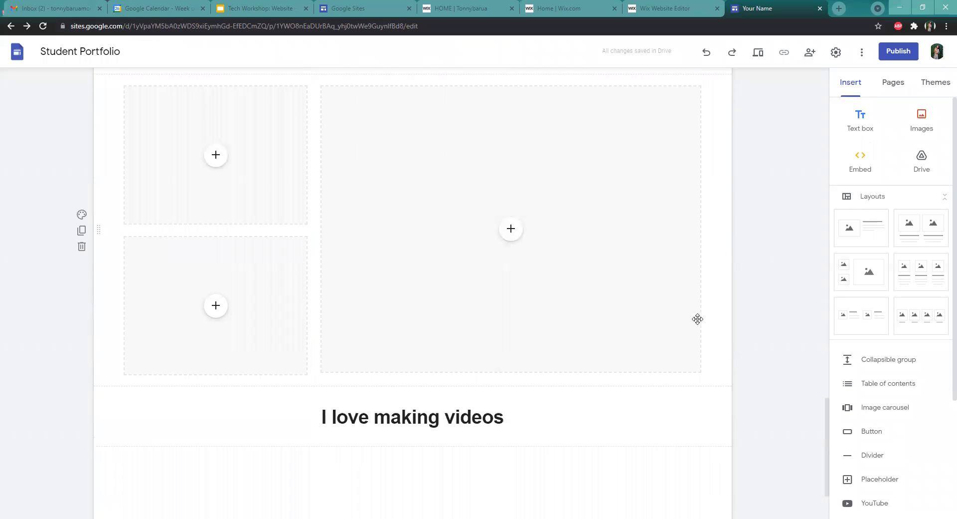
scroll(668, 363, down, 2)
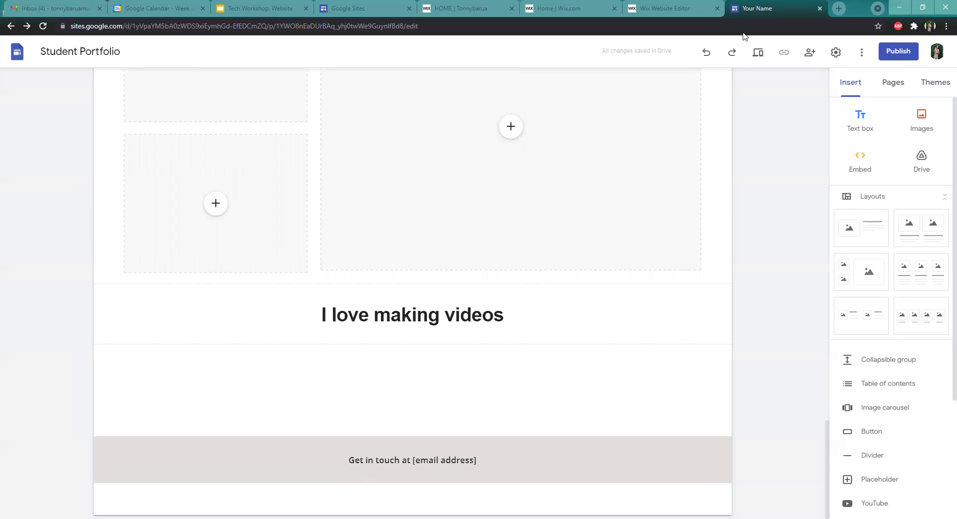
scroll(762, 169, up, 15)
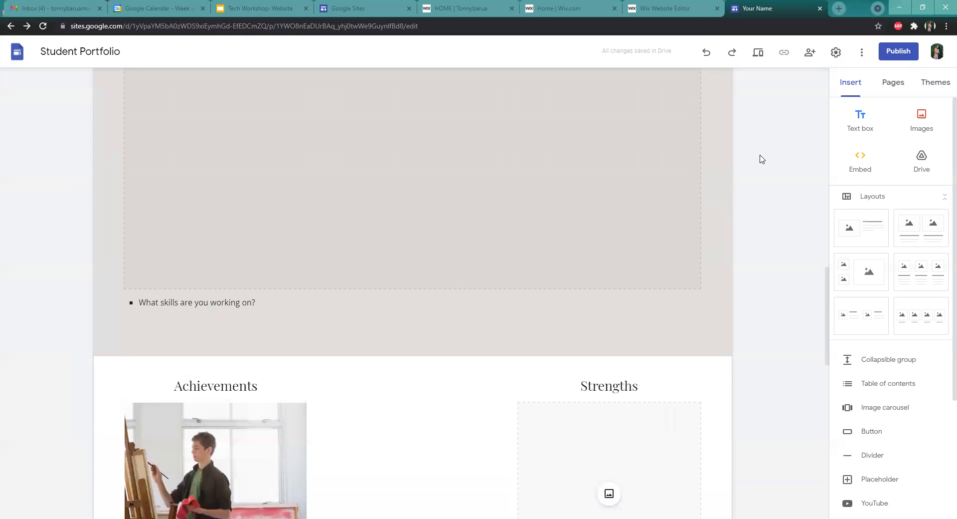
scroll(821, 194, up, 10)
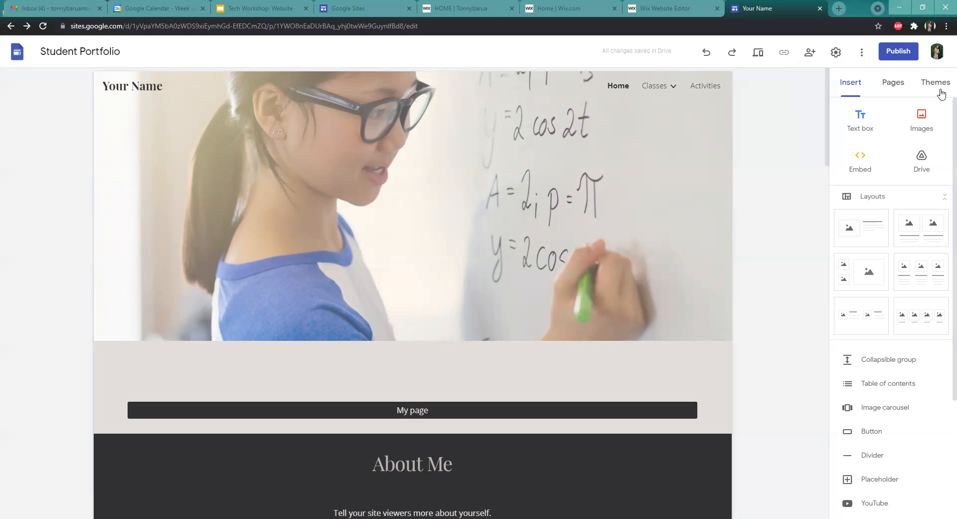
Browse the Google Drive insert panel's folders and recent files, and open the Embed dialog, closing both without inserting anything
click(923, 162)
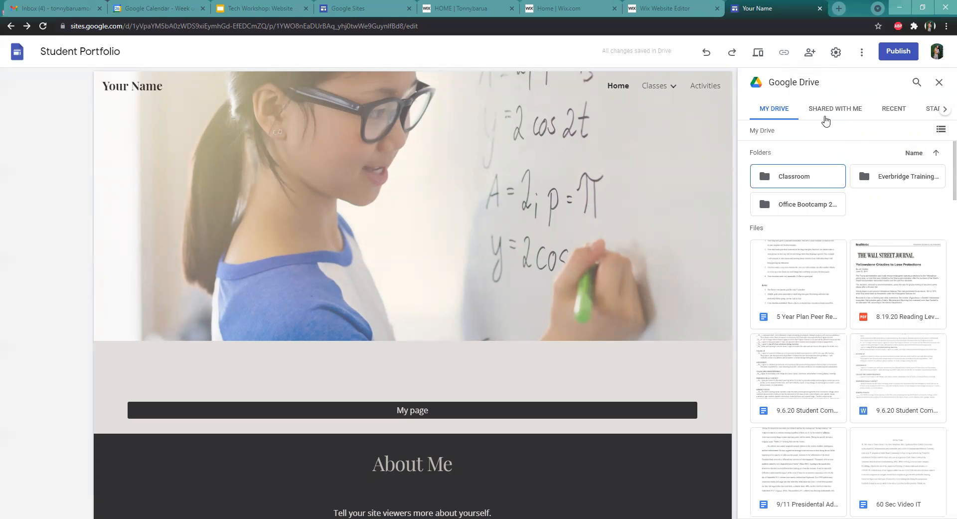
click(895, 109)
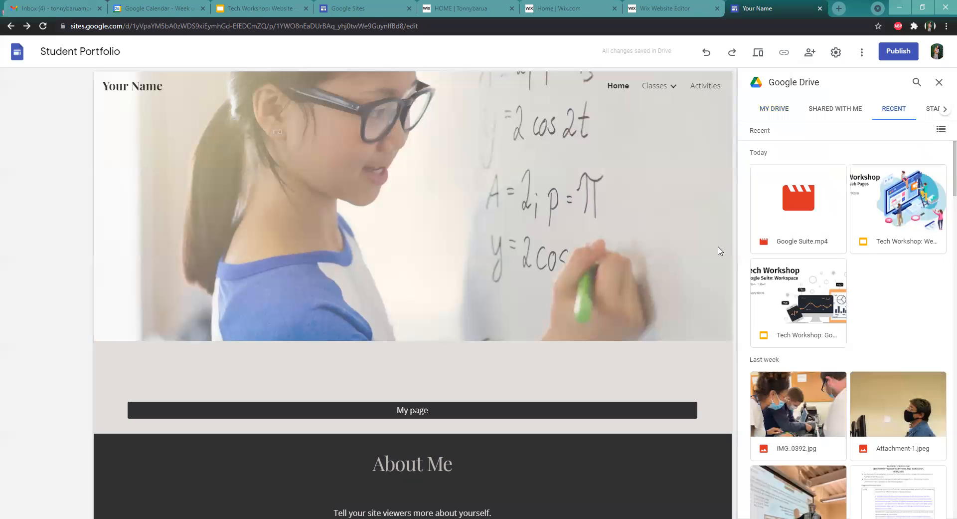
scroll(878, 235, down, 3)
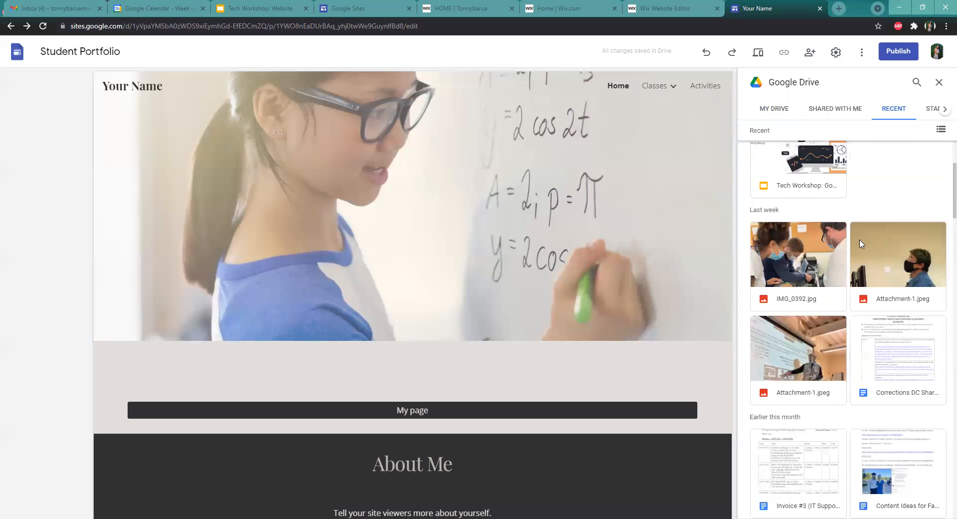
scroll(861, 244, down, 4)
scroll(838, 254, up, 5)
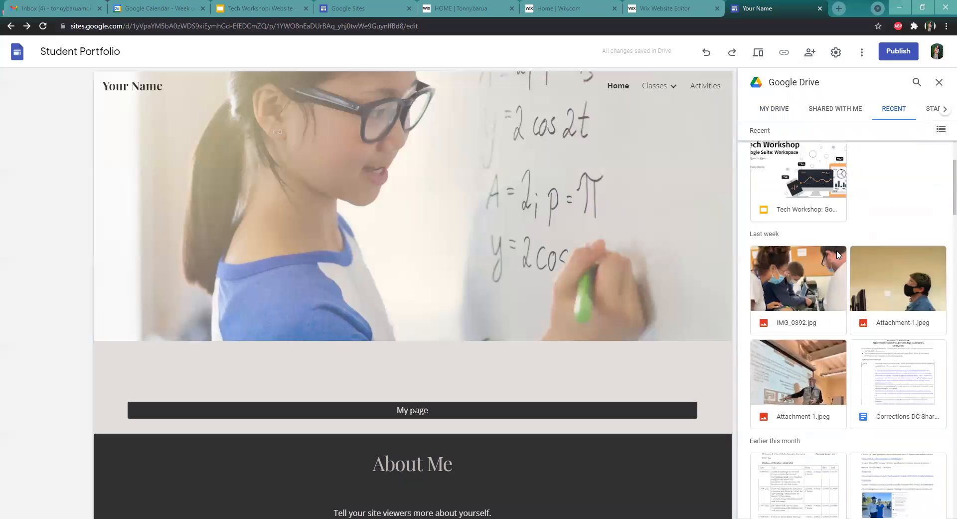
scroll(838, 254, up, 3)
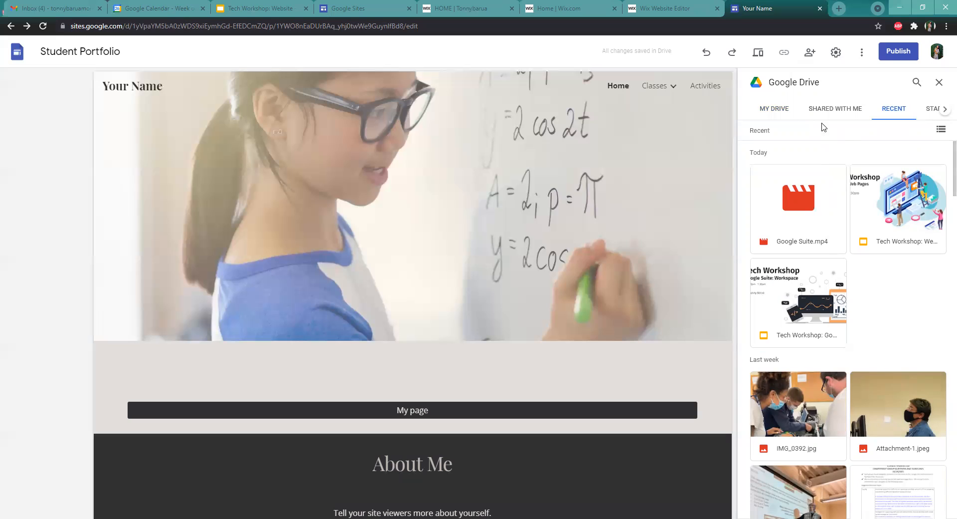
click(768, 111)
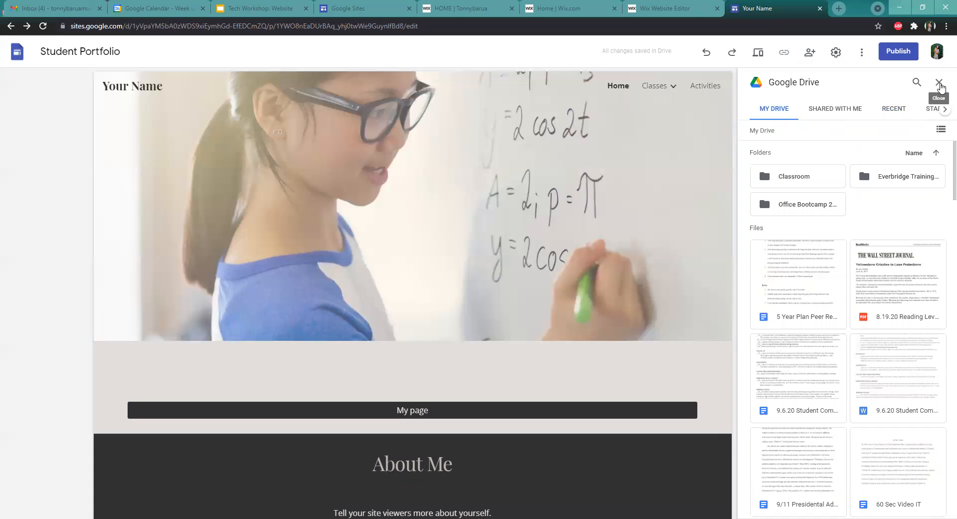
click(940, 83)
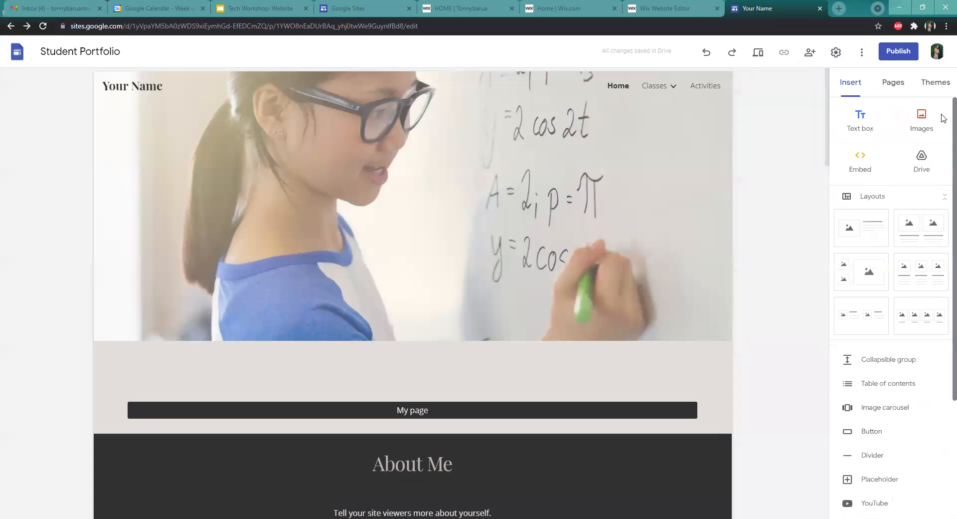
click(859, 156)
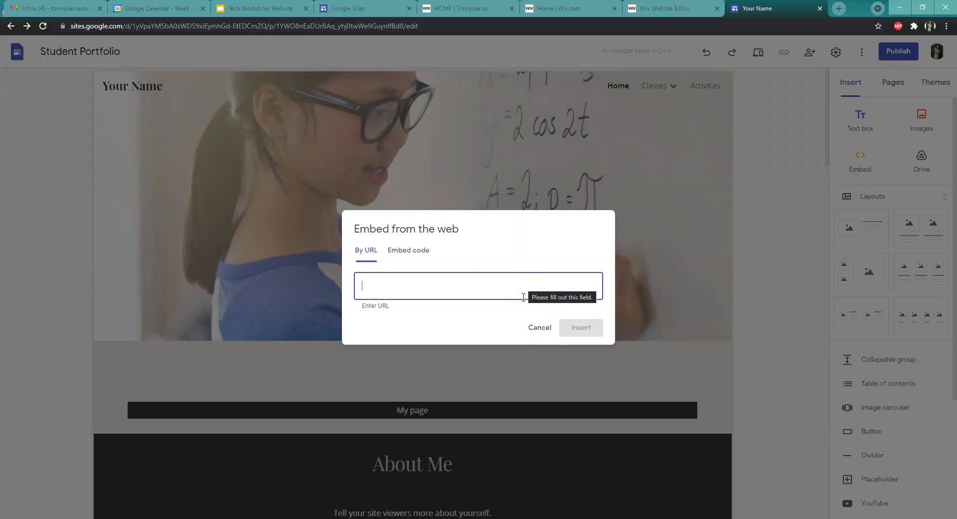
click(538, 332)
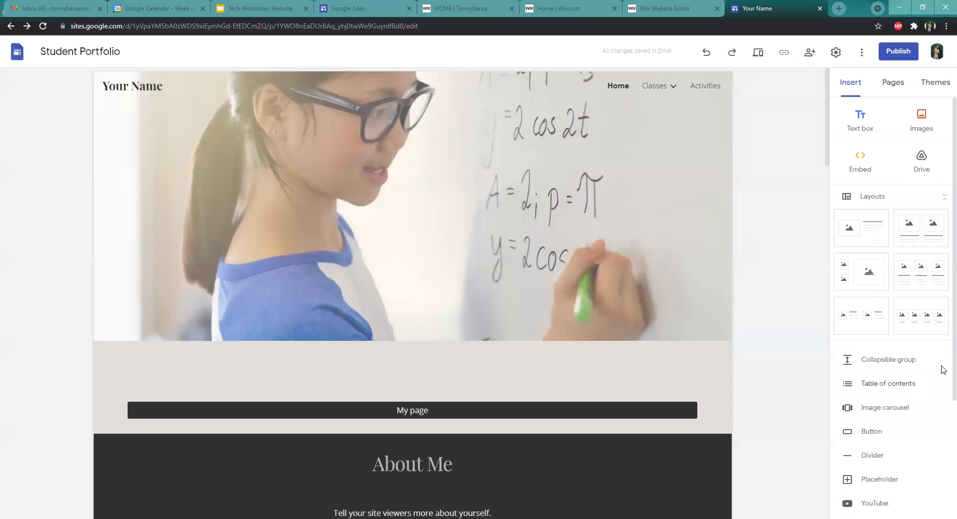
Insert the YouTube video "Funny Cats and Kittens Meowing Compilation" found by searching for cat videos
scroll(940, 389, down, 3)
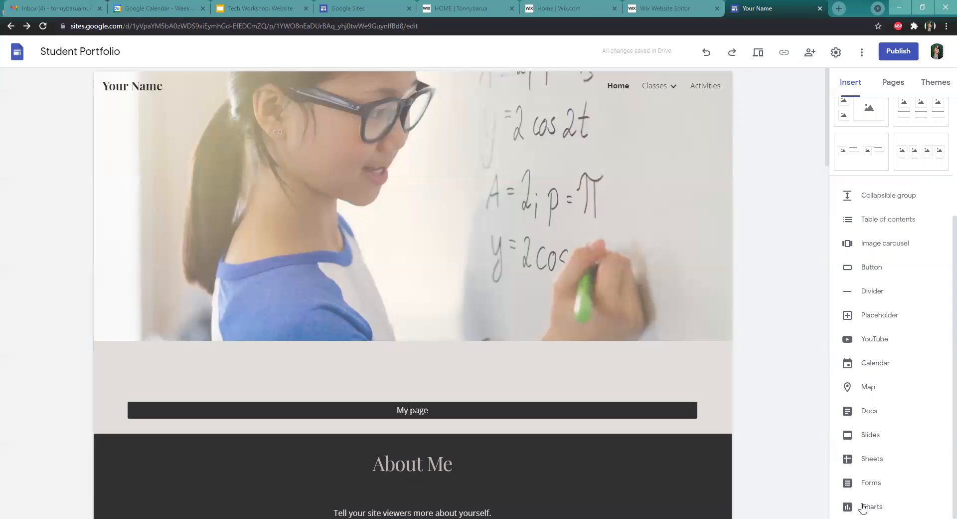
click(869, 341)
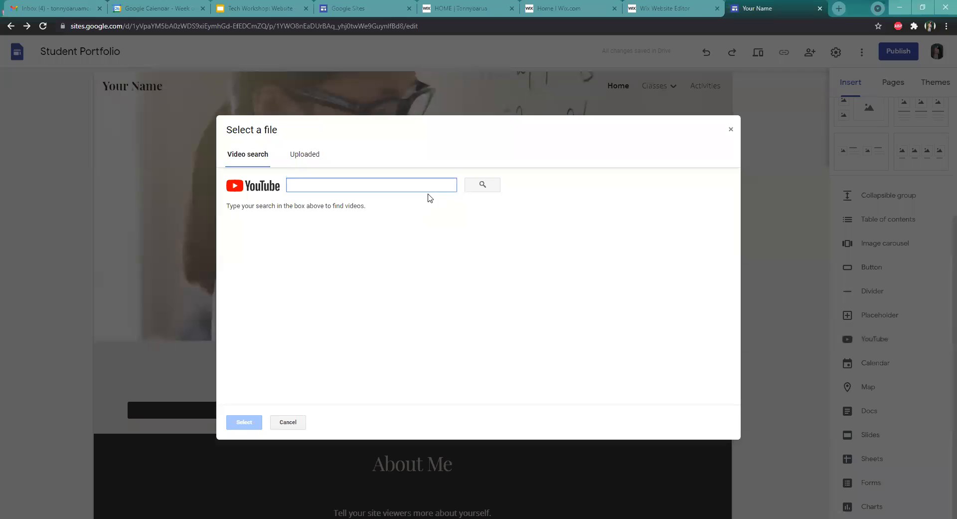
text(cat vi)
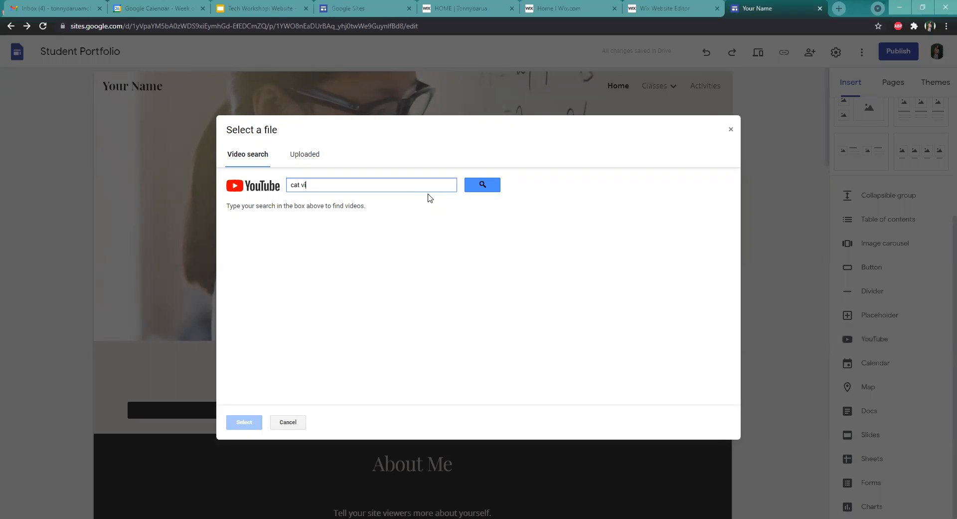
text(deos)
key(Return)
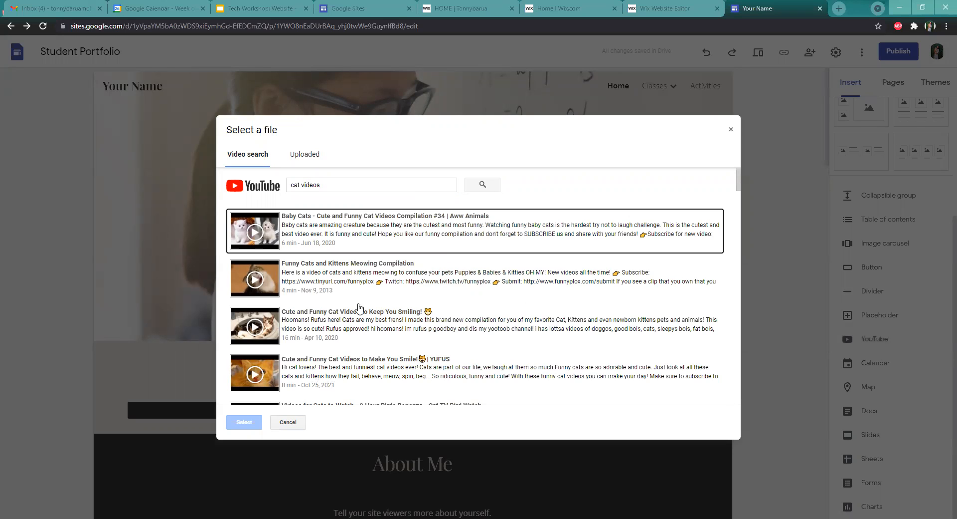
scroll(347, 319, down, 3)
scroll(337, 311, up, 3)
click(299, 276)
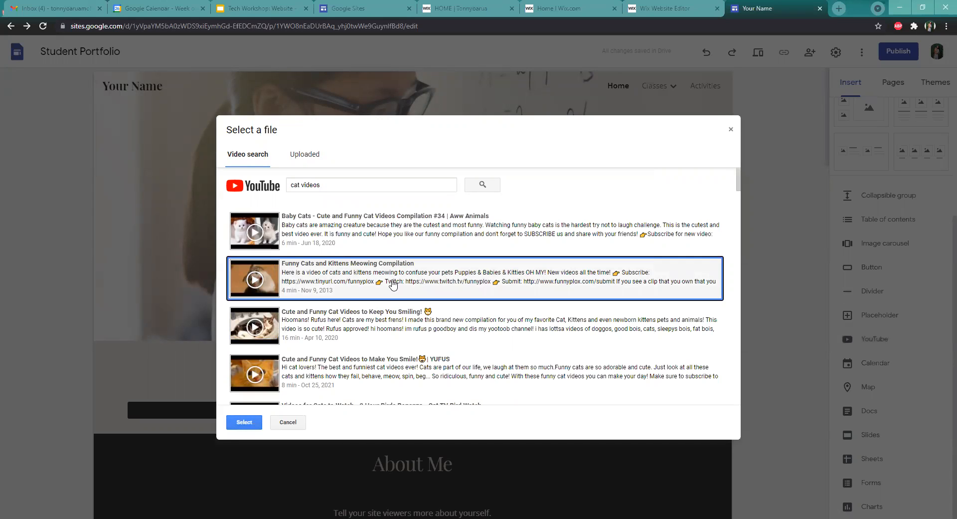
click(248, 424)
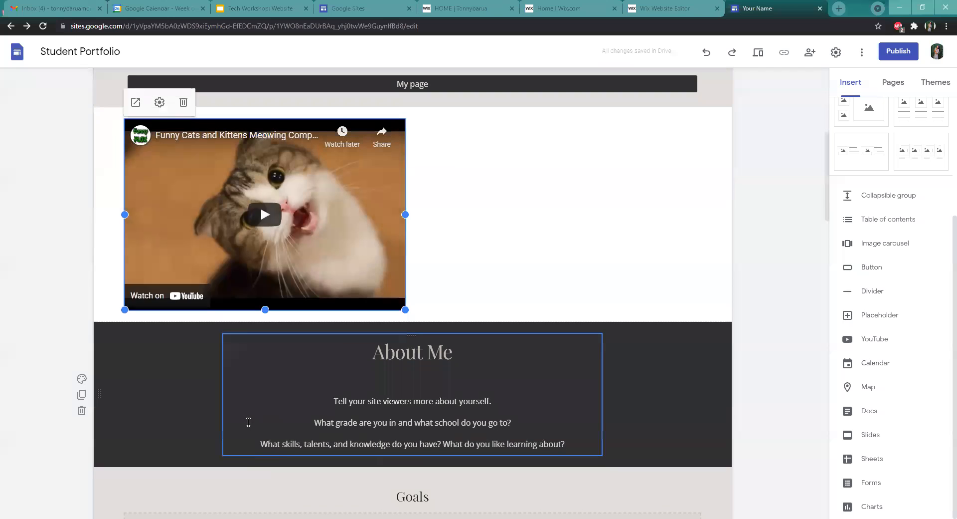
Widen the embedded video to the full content width and move it up into the section above the My page button
scroll(577, 302, up, 3)
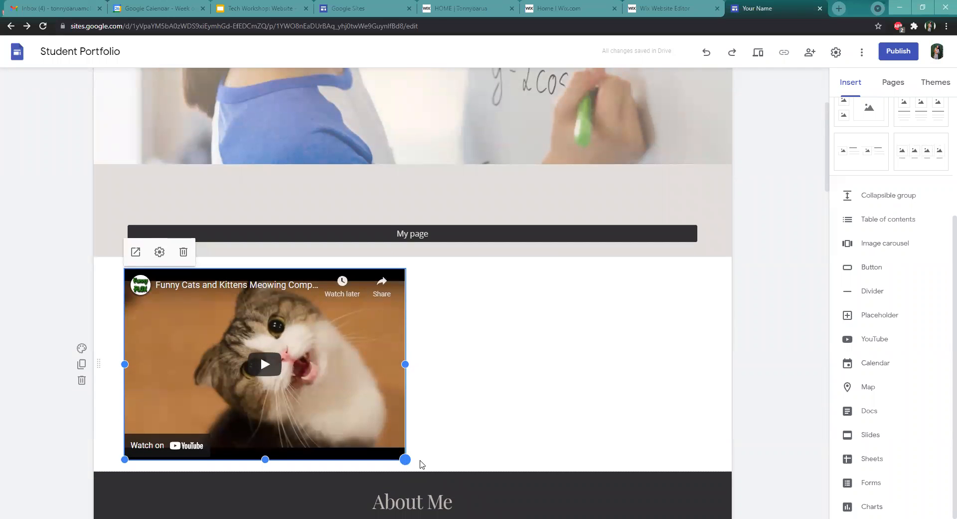
drag(703, 464, 703, 462)
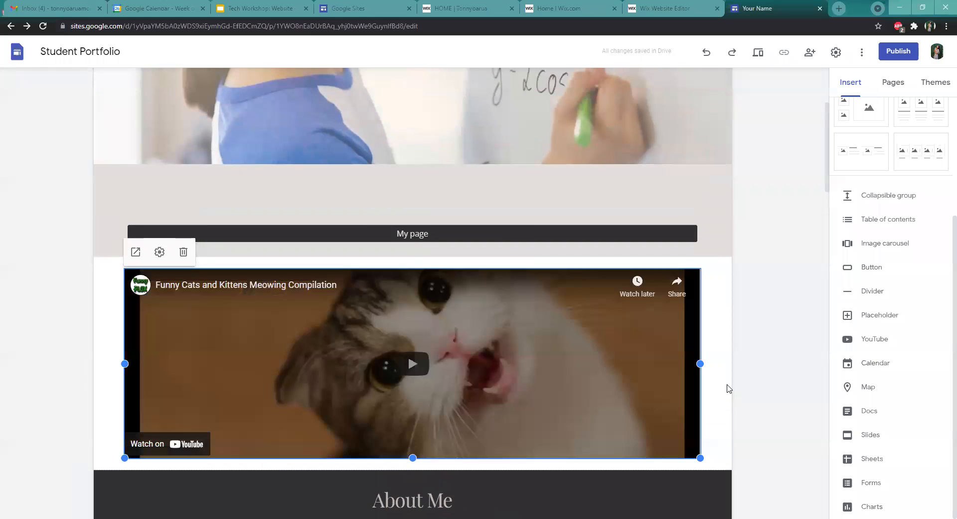
scroll(598, 384, down, 2)
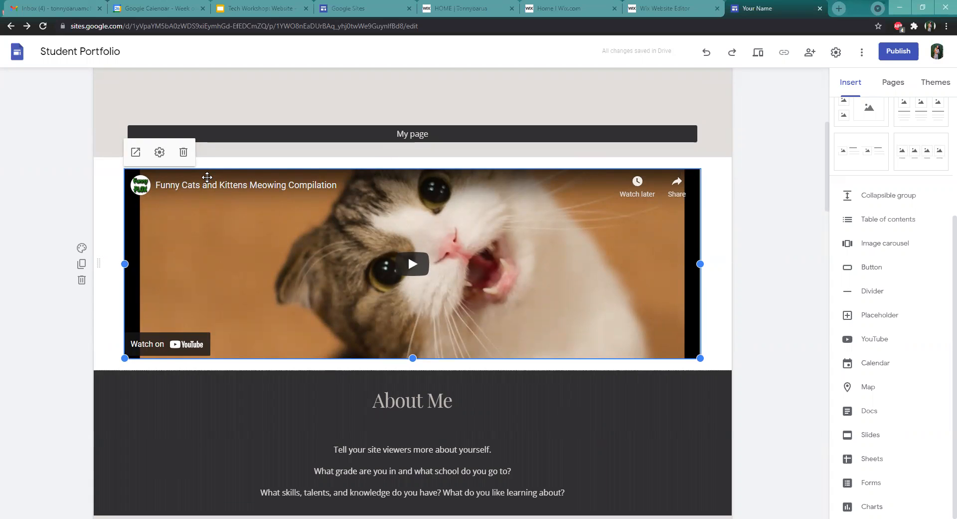
drag(207, 177, 254, 349)
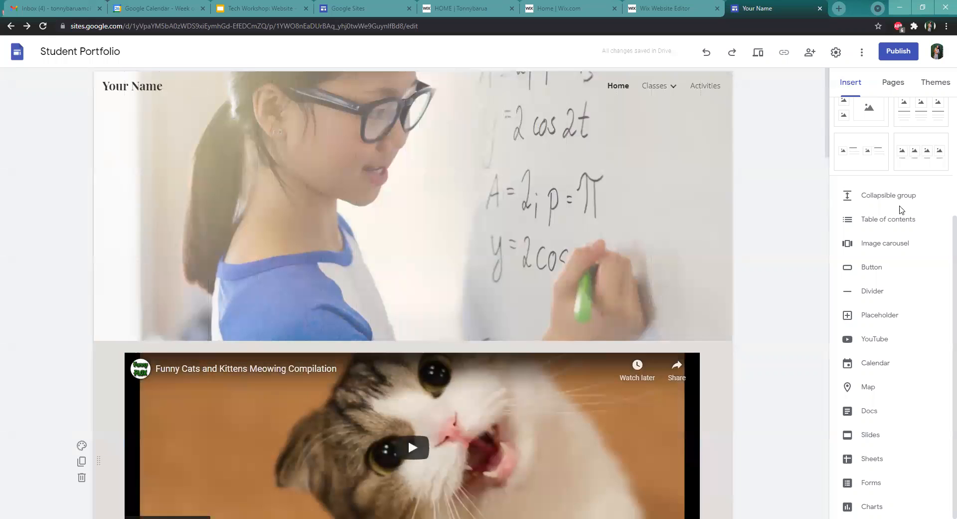
scroll(799, 305, down, 6)
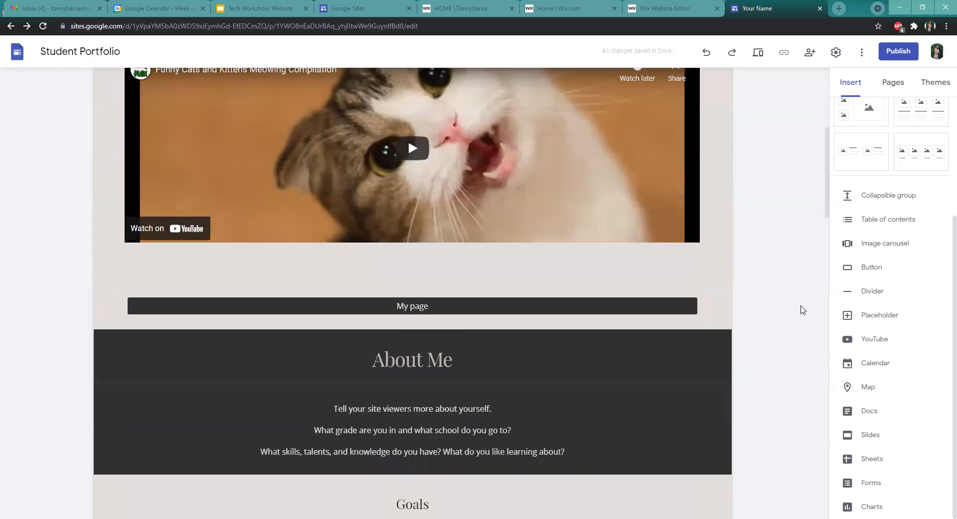
scroll(802, 308, up, 2)
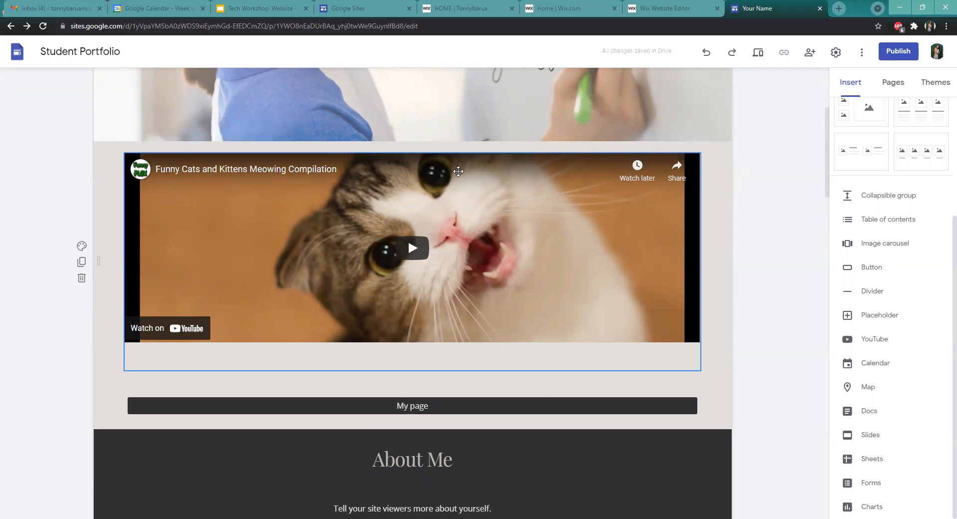
click(458, 171)
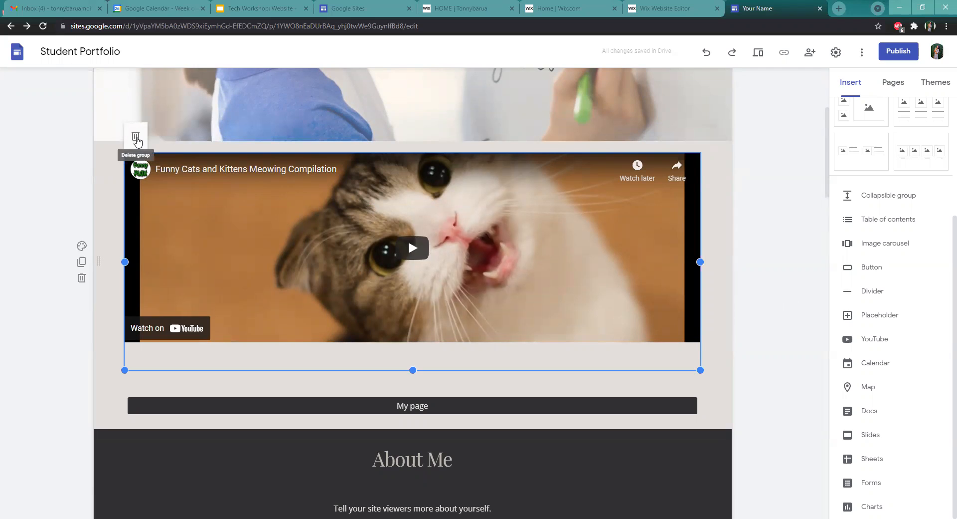
click(816, 263)
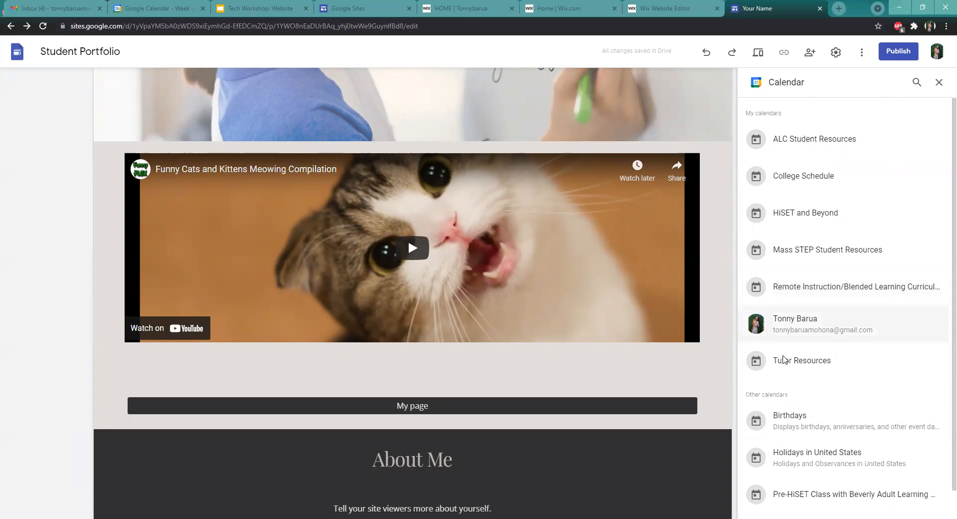
click(939, 85)
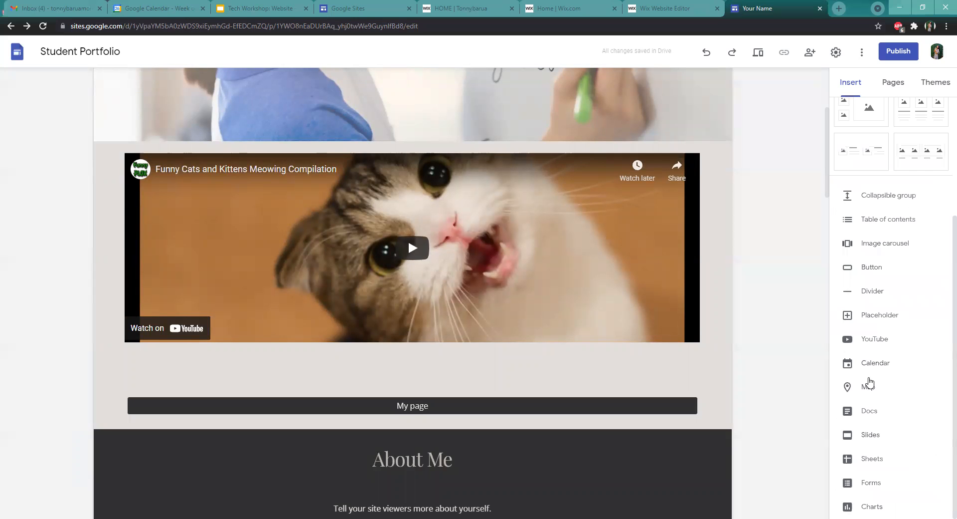
Insert a Google map of North Shore Community College, Ferncroft Road, Danvers, MA, USA
click(869, 382)
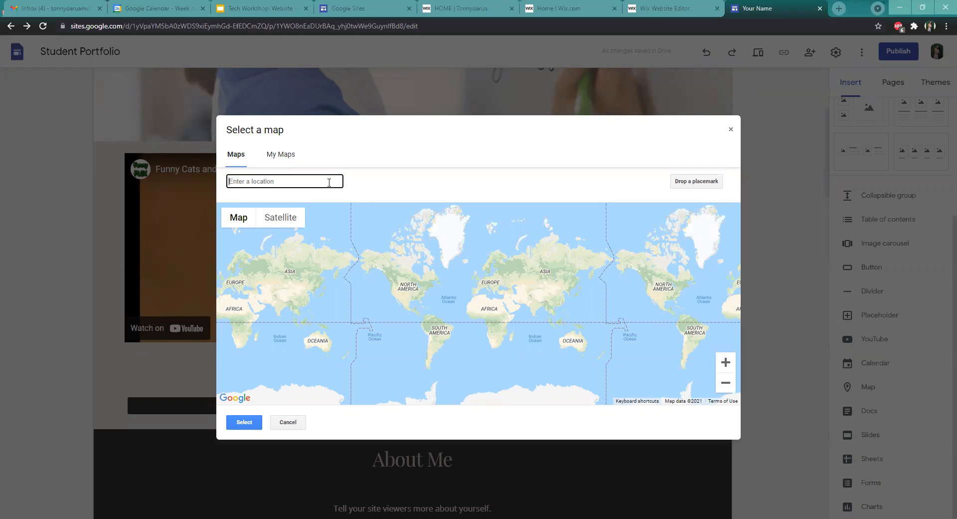
text(north shore c)
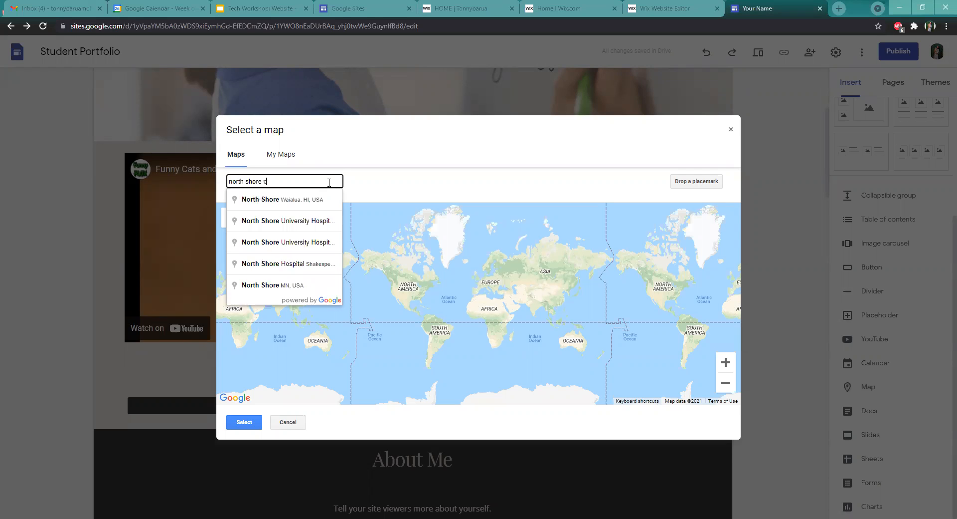
text(omm)
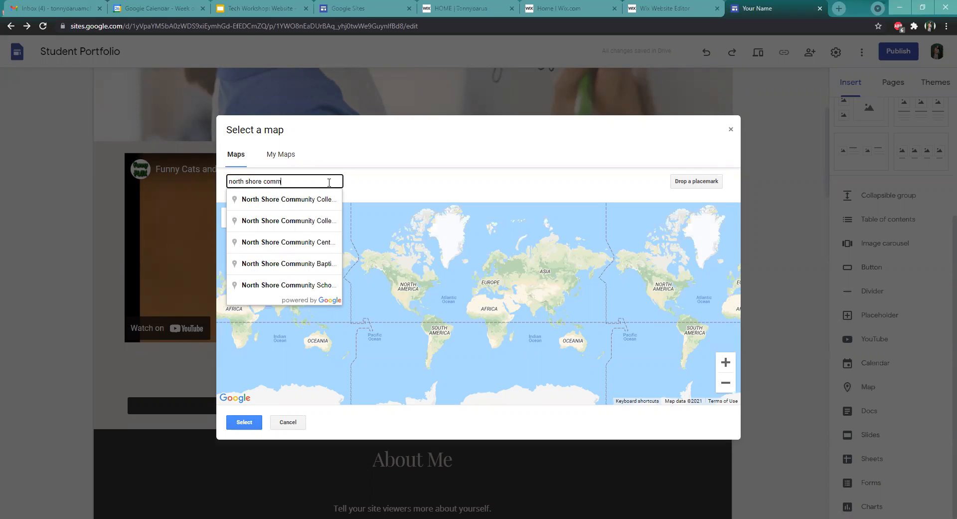
click(323, 201)
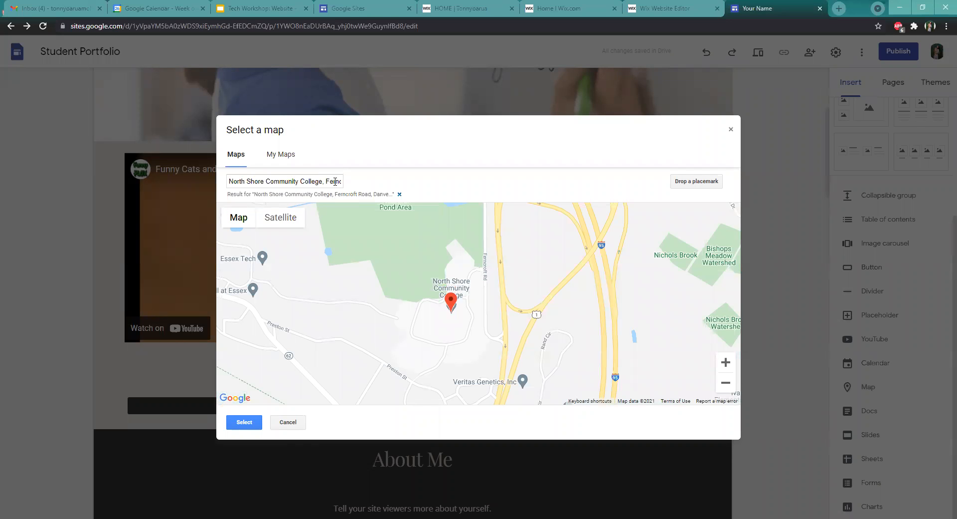
mouse_move(331, 181)
mouse_down()
mouse_move(361, 182)
mouse_move(350, 183)
mouse_up()
click(324, 180)
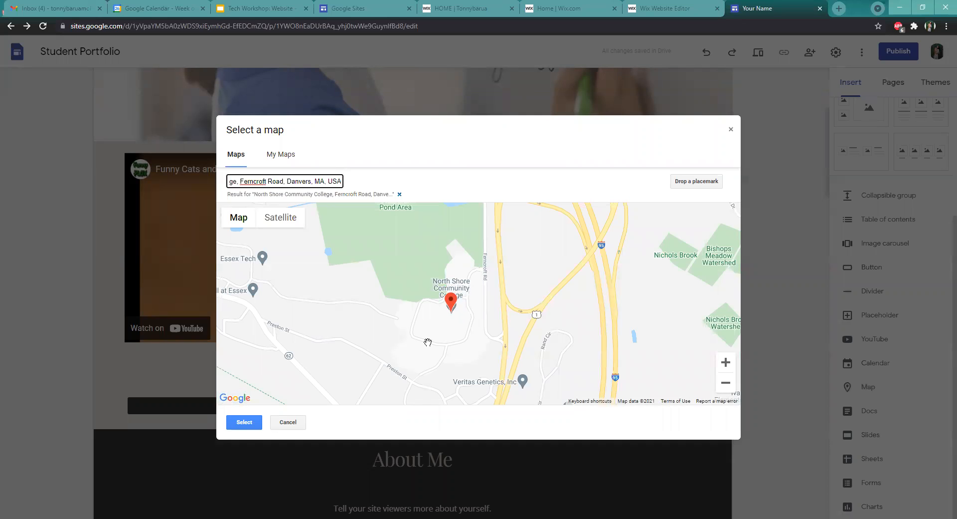
click(244, 422)
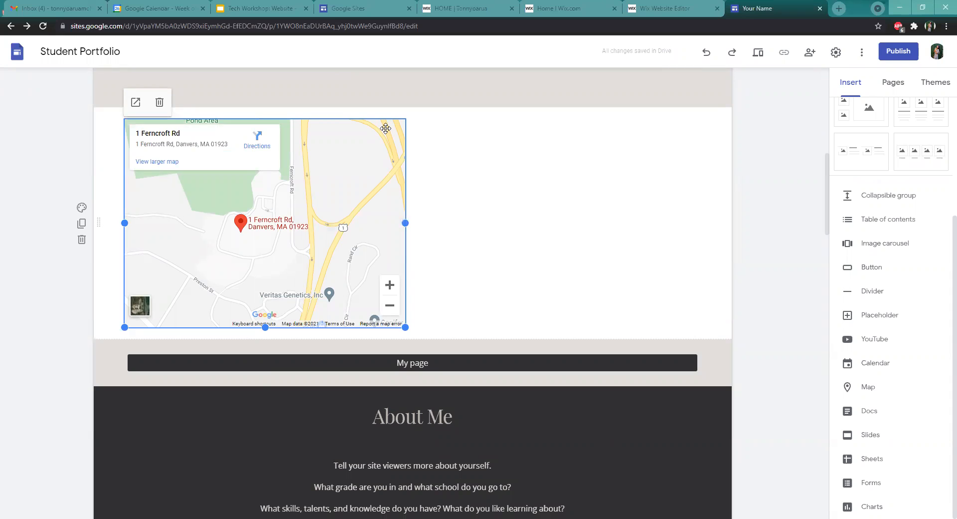
Move the map to the centre of its section
drag(364, 132, 434, 145)
click(642, 233)
scroll(554, 337, up, 3)
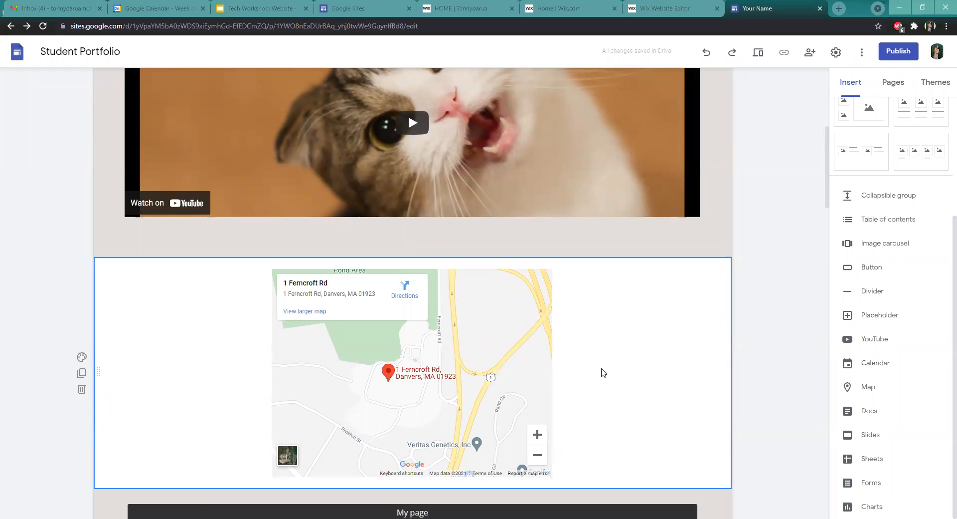
scroll(581, 396, up, 1)
scroll(502, 382, down, 3)
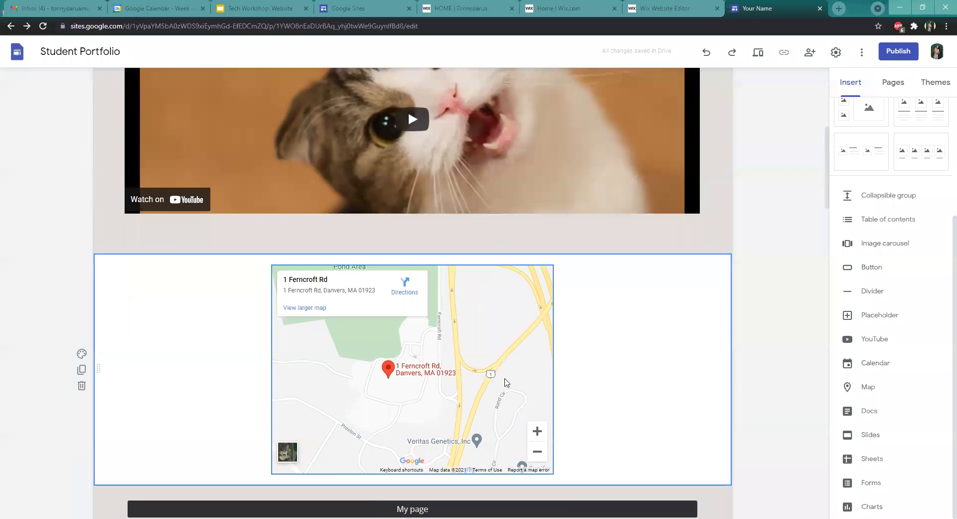
Open the Docs insert panel to browse available documents, then close it without inserting
click(425, 297)
click(663, 275)
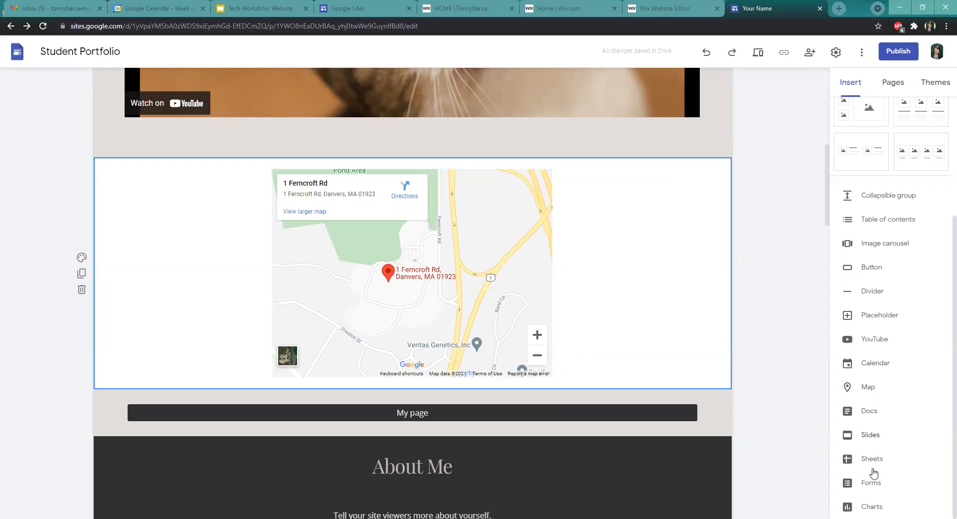
click(883, 411)
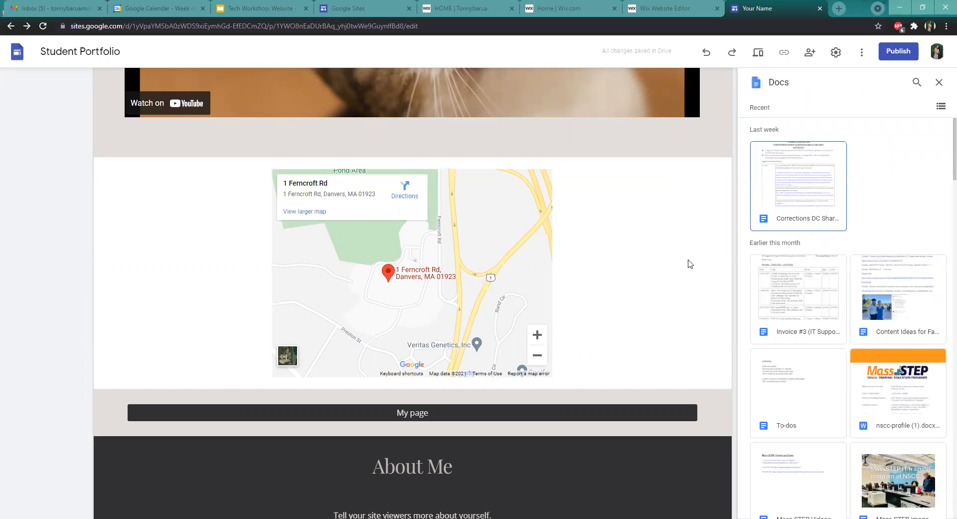
click(944, 85)
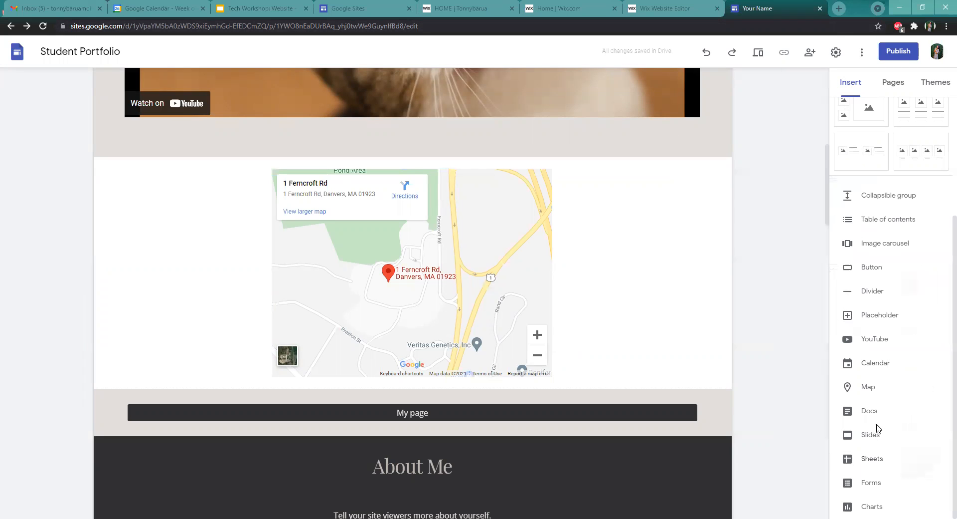
Insert the Tech Workshop Google Slides presentation from Drive into the page below the map
click(872, 442)
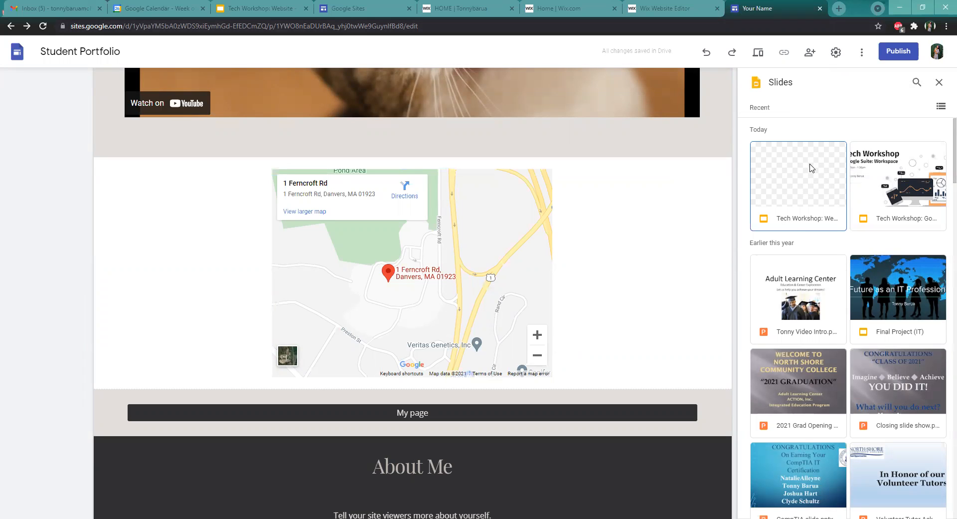
click(800, 189)
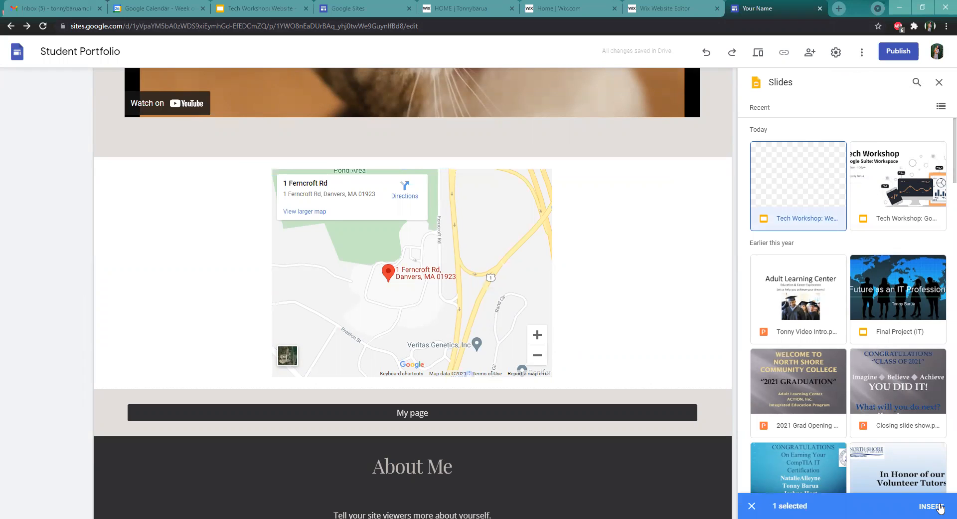
click(930, 506)
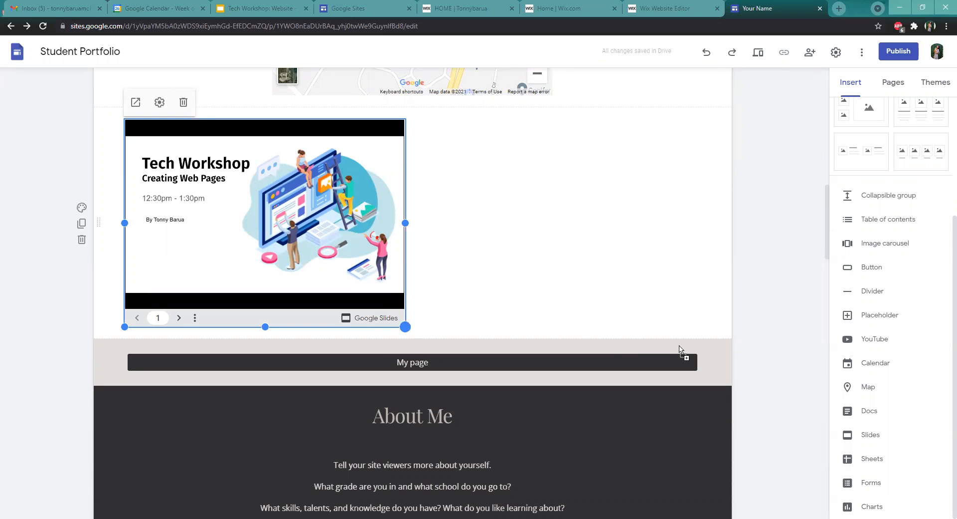
Widen the embedded presentation to span the full content width
drag(708, 343, 701, 344)
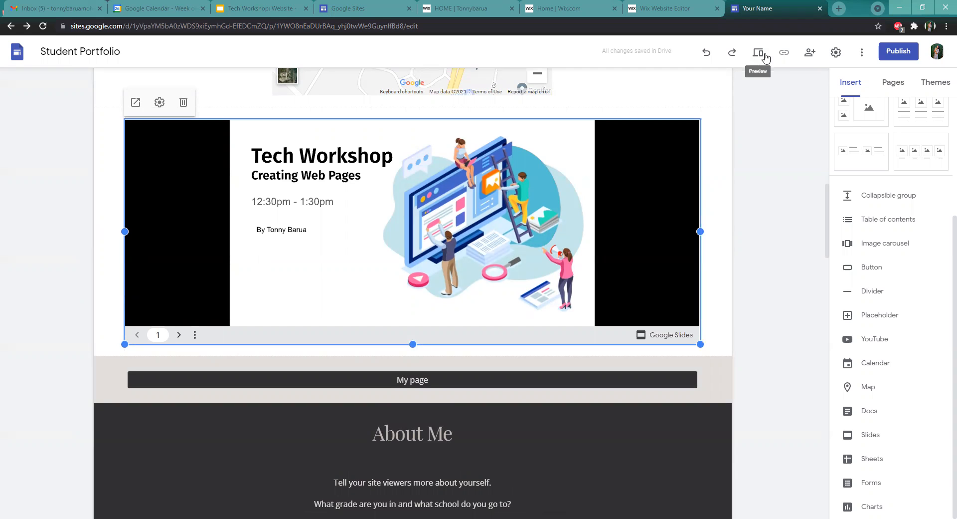
click(785, 205)
scroll(772, 209, up, 8)
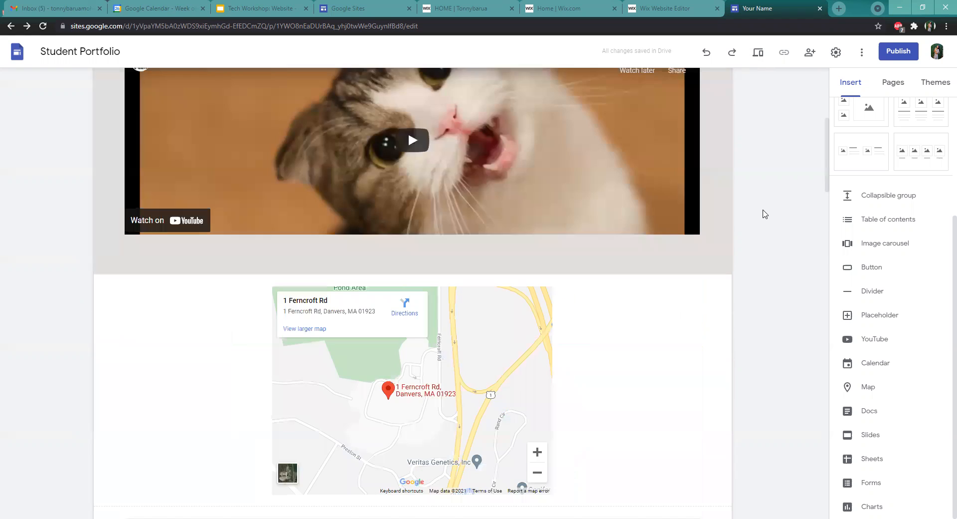
scroll(765, 212, down, 3)
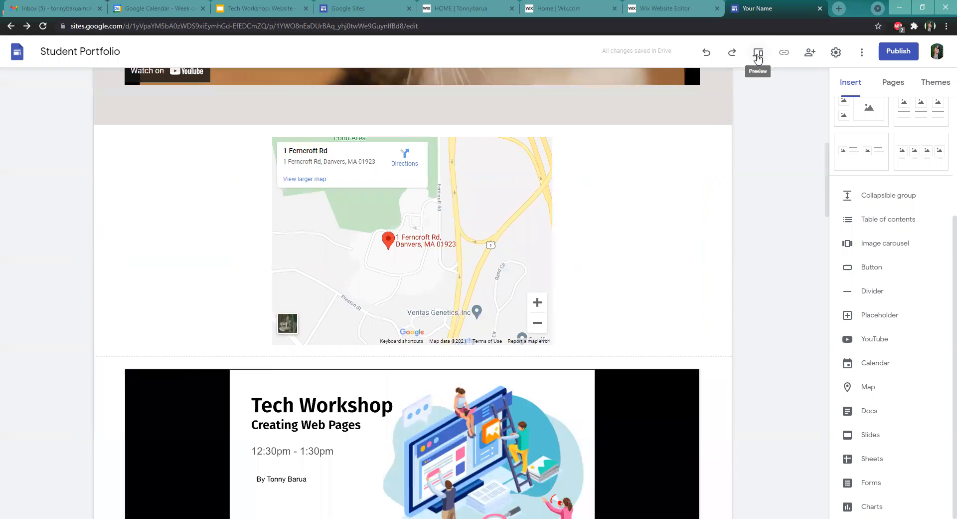
Preview the site in large-screen view and scroll through the embedded video and map
click(757, 55)
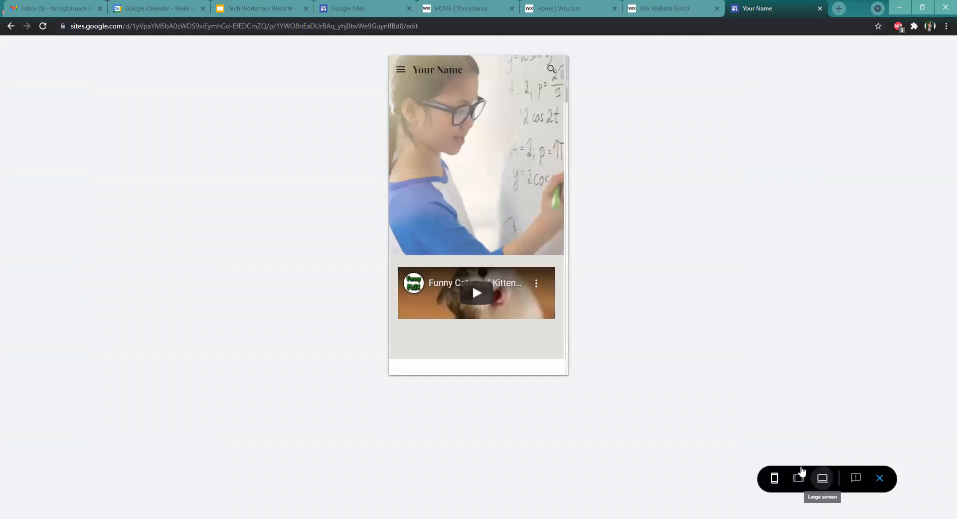
click(823, 478)
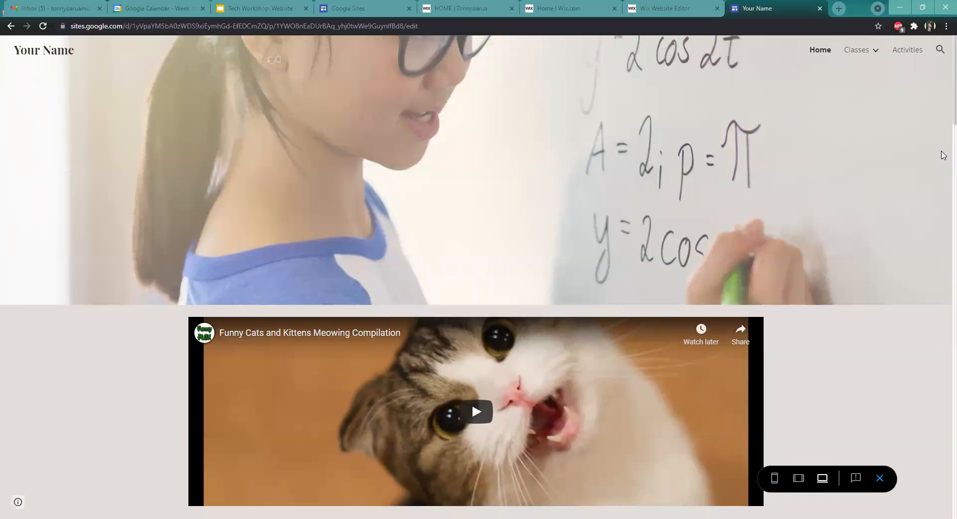
scroll(943, 150, down, 8)
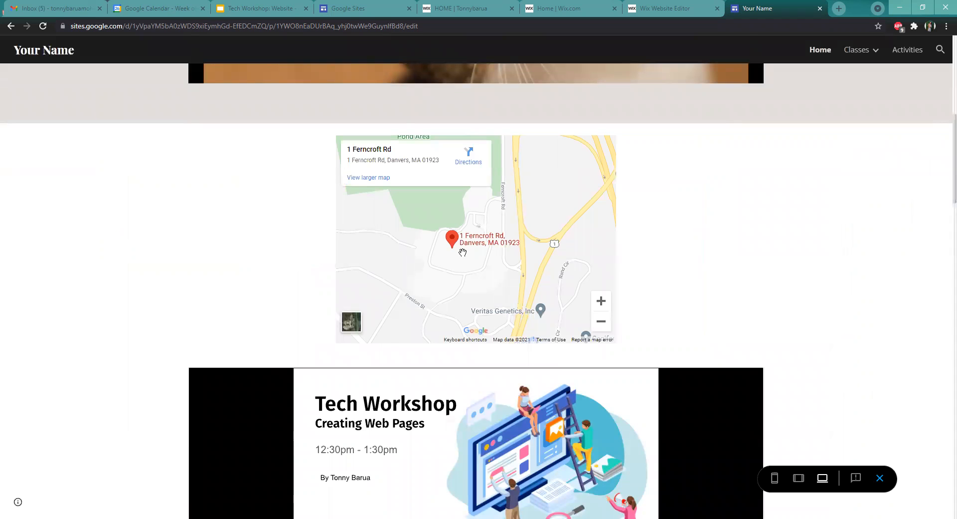
scroll(726, 211, up, 7)
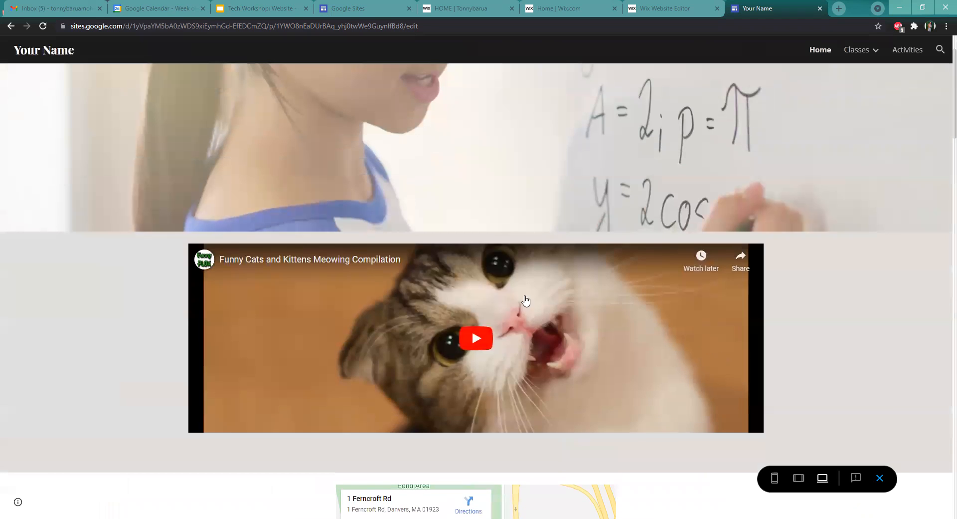
scroll(803, 312, down, 2)
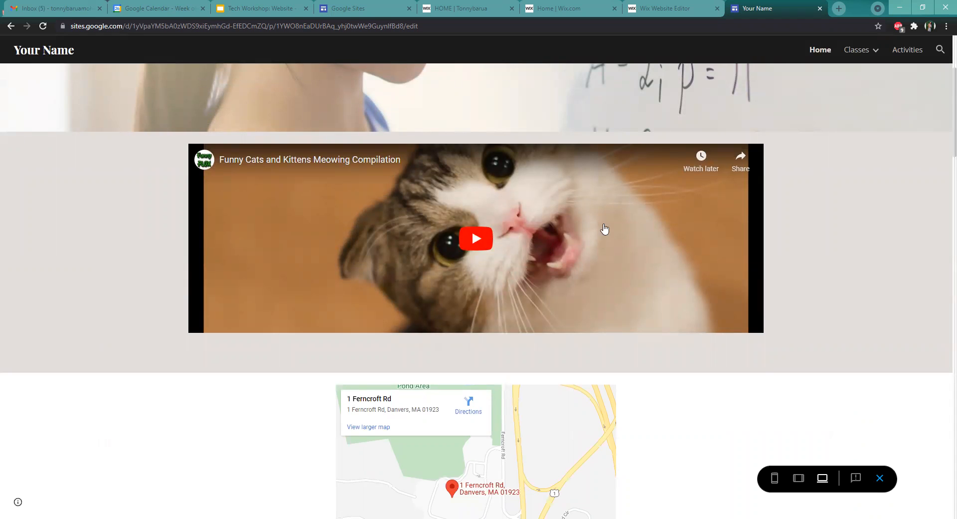
scroll(605, 231, down, 6)
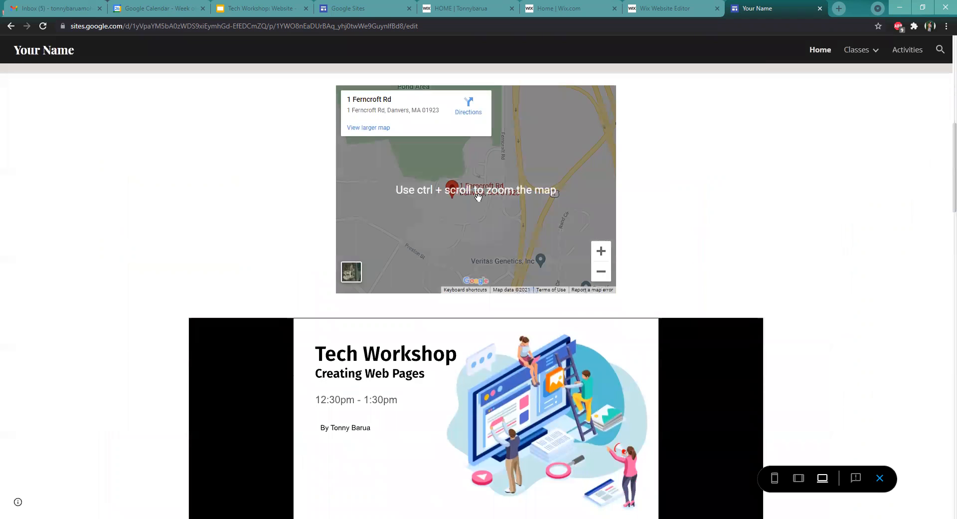
mouse_move(501, 190)
mouse_down()
mouse_move(498, 208)
mouse_move(589, 178)
mouse_move(429, 208)
mouse_move(554, 174)
mouse_move(488, 160)
mouse_move(594, 149)
mouse_move(491, 154)
mouse_move(522, 234)
mouse_move(541, 201)
mouse_up()
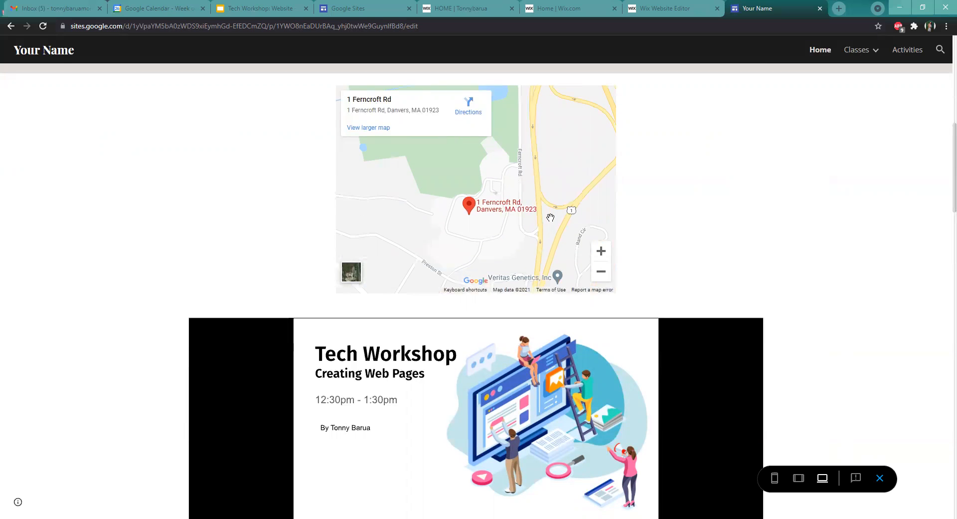
scroll(863, 266, down, 4)
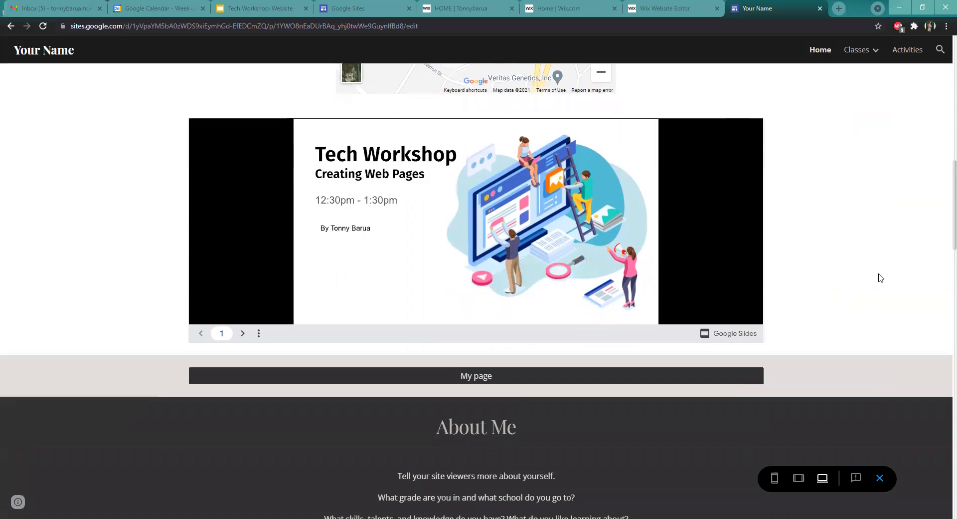
Page forward and back through the embedded slides in the preview and open the presentation's options menu
click(242, 333)
click(242, 333)
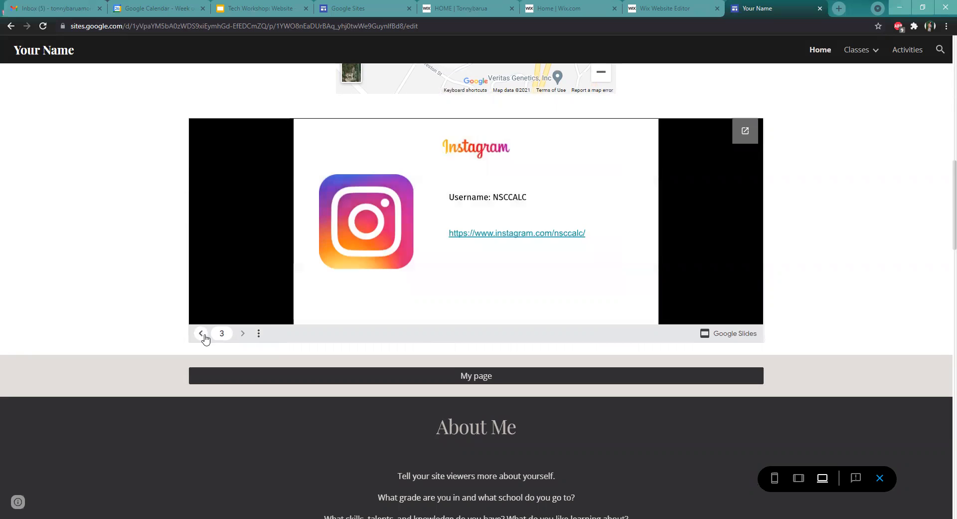
click(202, 334)
click(202, 334)
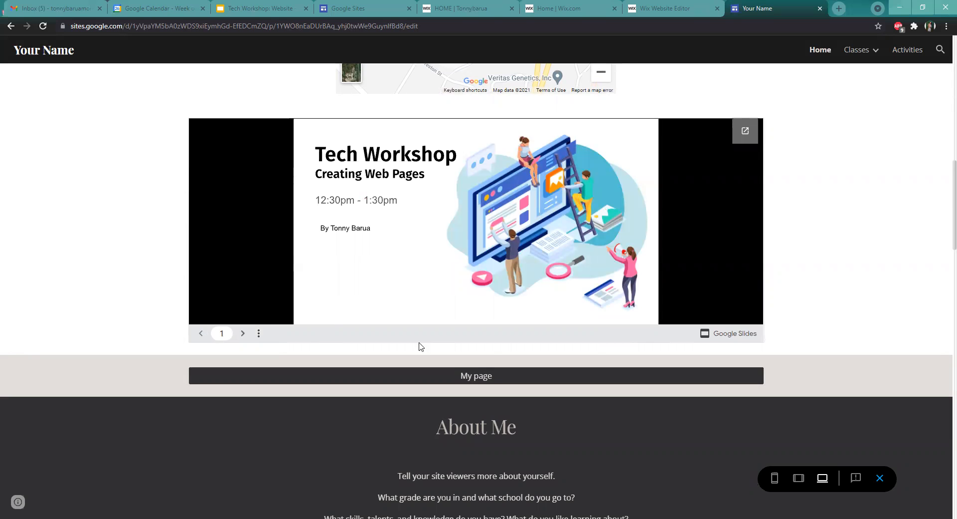
click(259, 334)
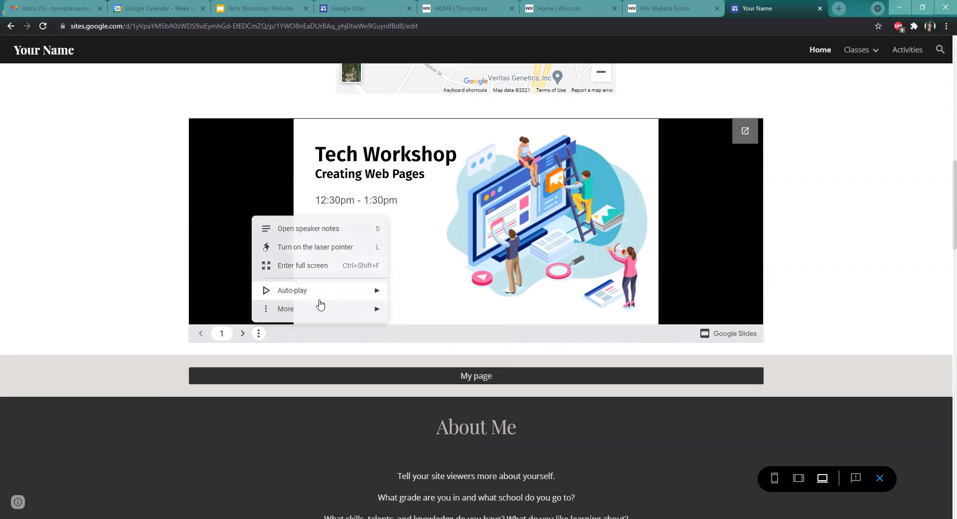
mouse_move(322, 305)
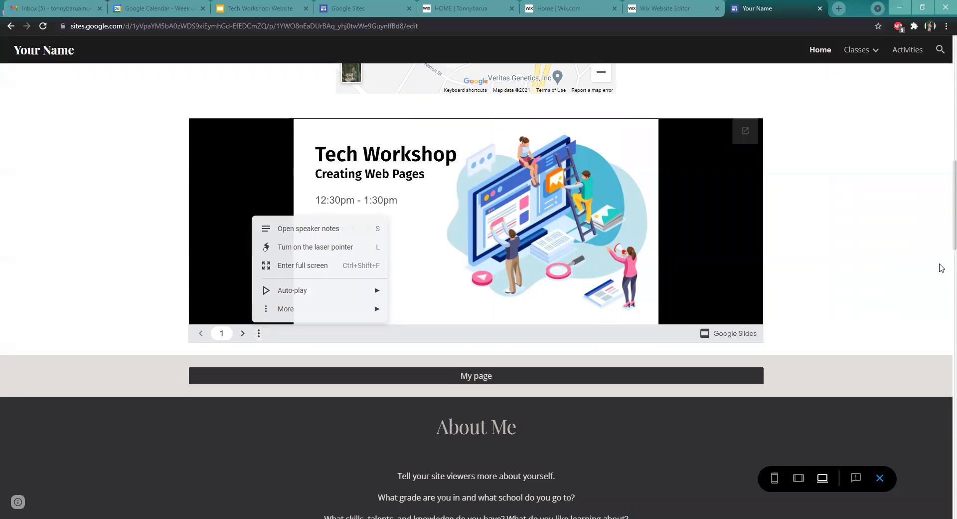
Scroll through the rest of the previewed page and exit the preview
scroll(647, 259, down, 3)
scroll(940, 305, down, 3)
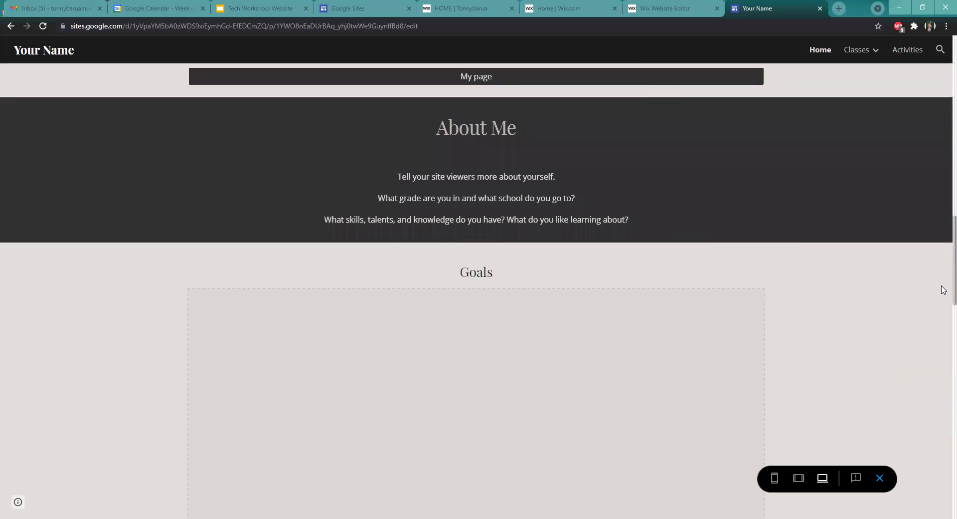
scroll(943, 349, down, 7)
scroll(943, 397, down, 5)
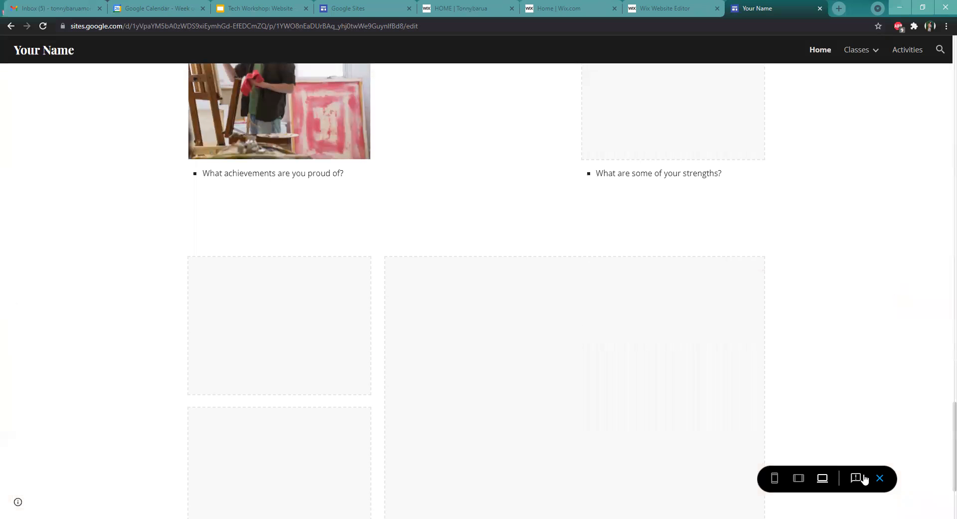
click(881, 477)
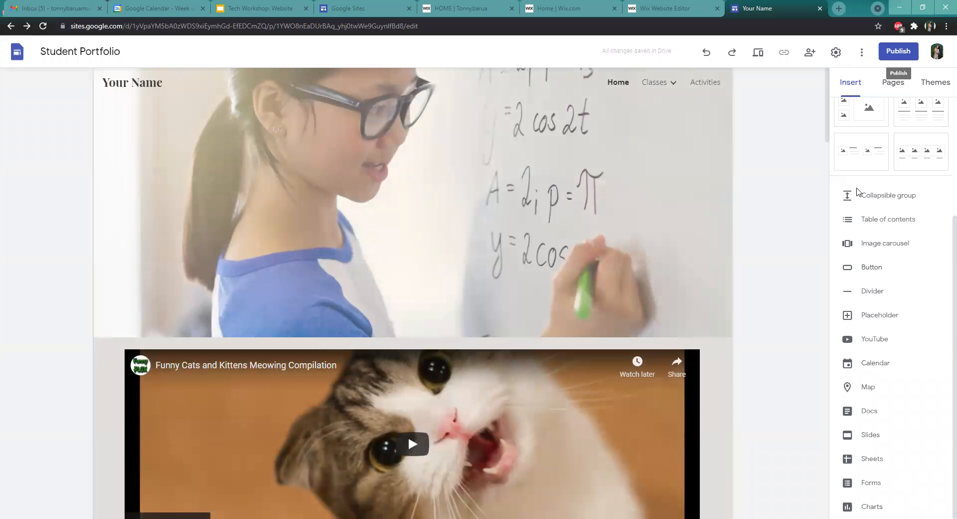
Undo the presentation's widening and redo it
scroll(883, 213, up, 3)
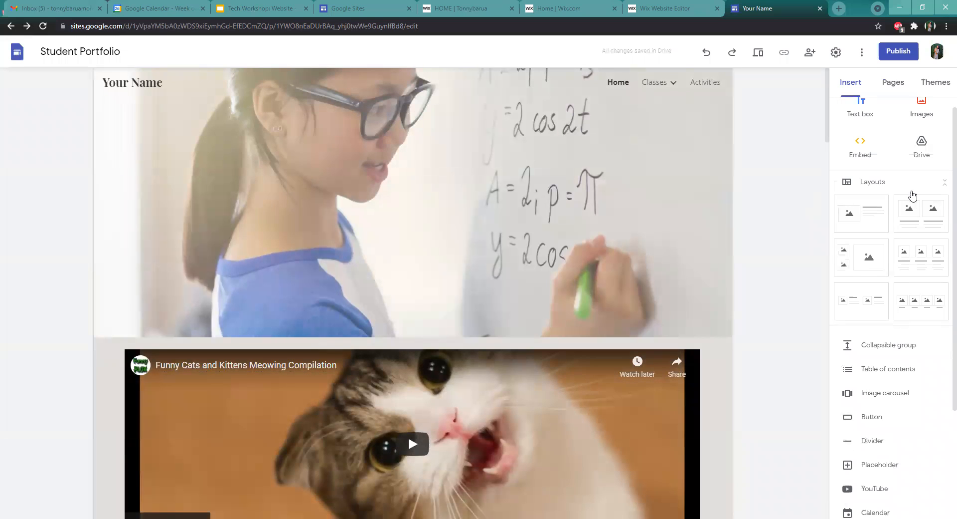
scroll(912, 197, up, 1)
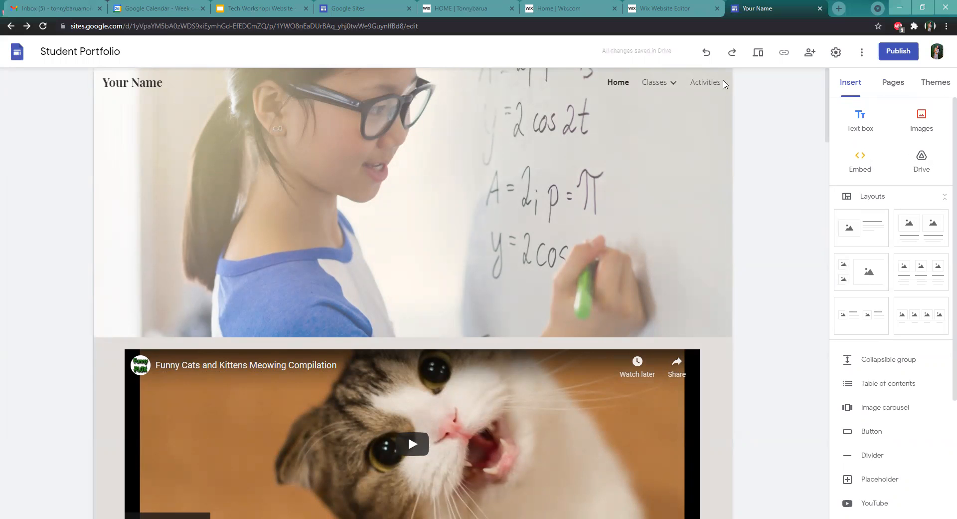
scroll(753, 110, down, 12)
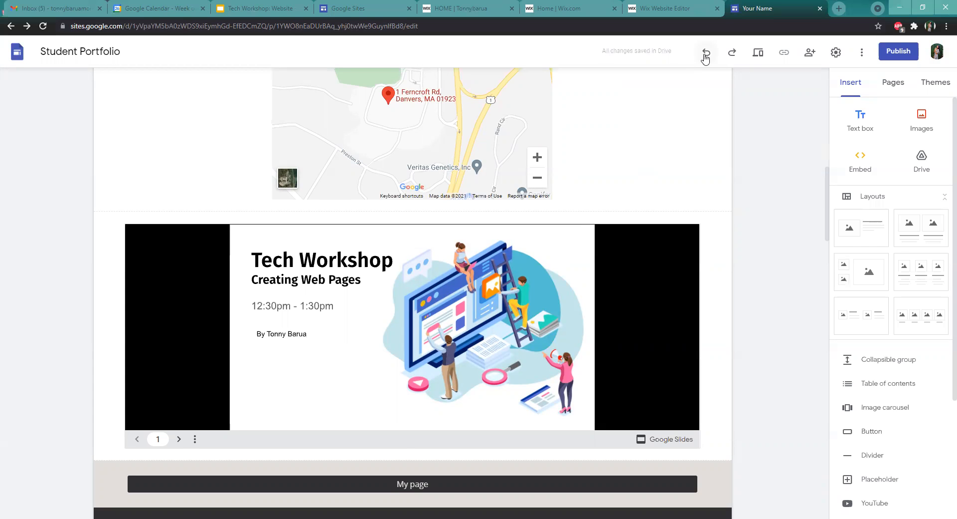
click(706, 53)
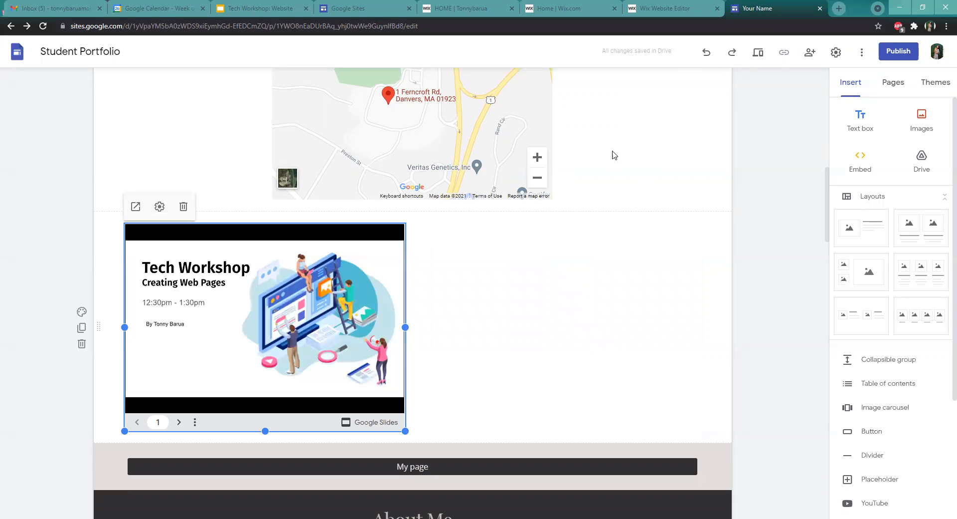
click(738, 61)
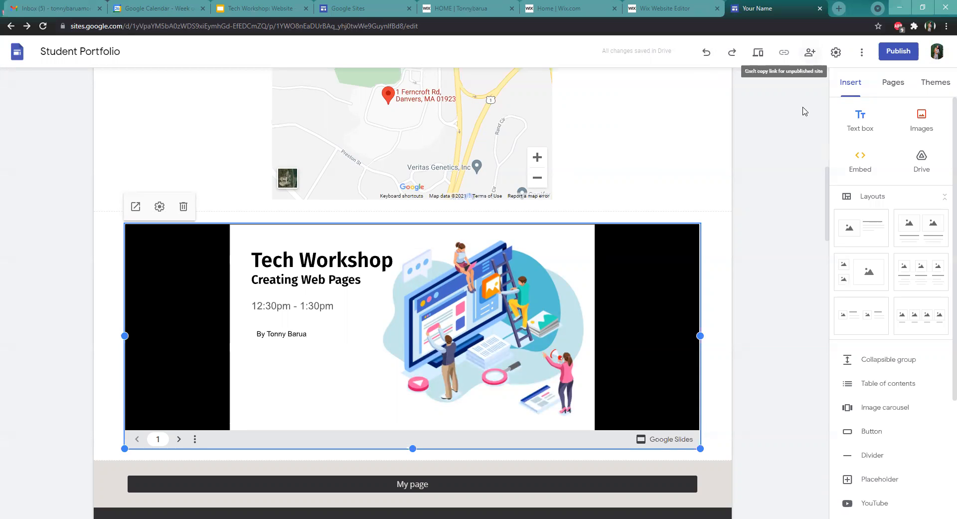
Open the site's version history and return to the editor
scroll(806, 118, up, 8)
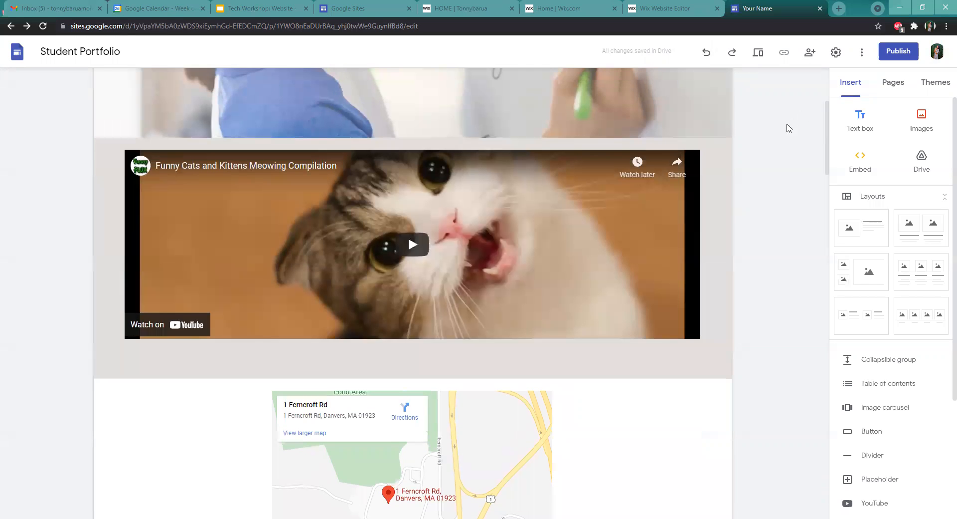
scroll(787, 129, up, 4)
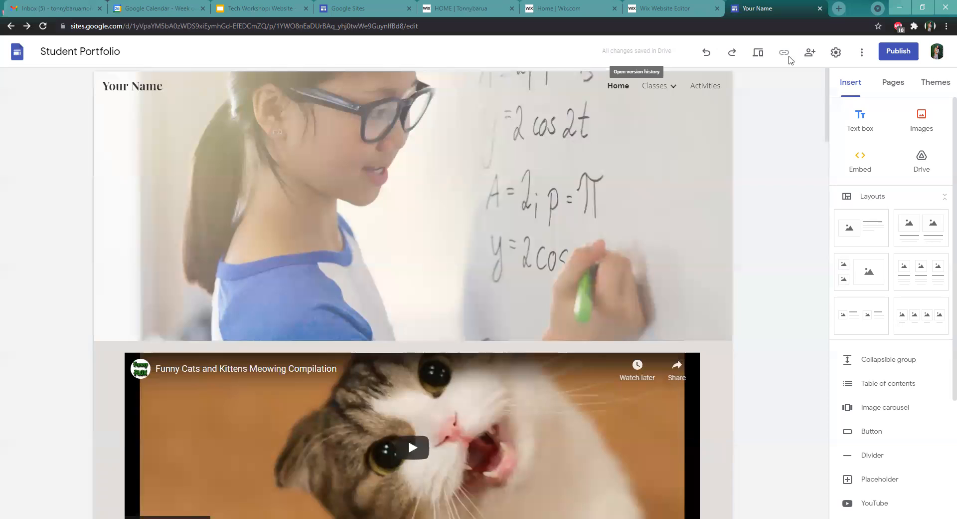
click(657, 61)
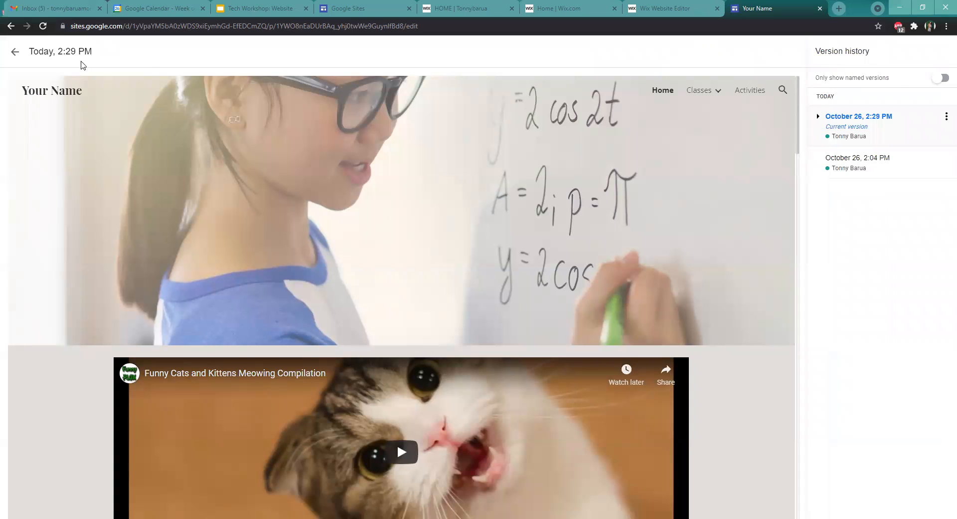
click(15, 52)
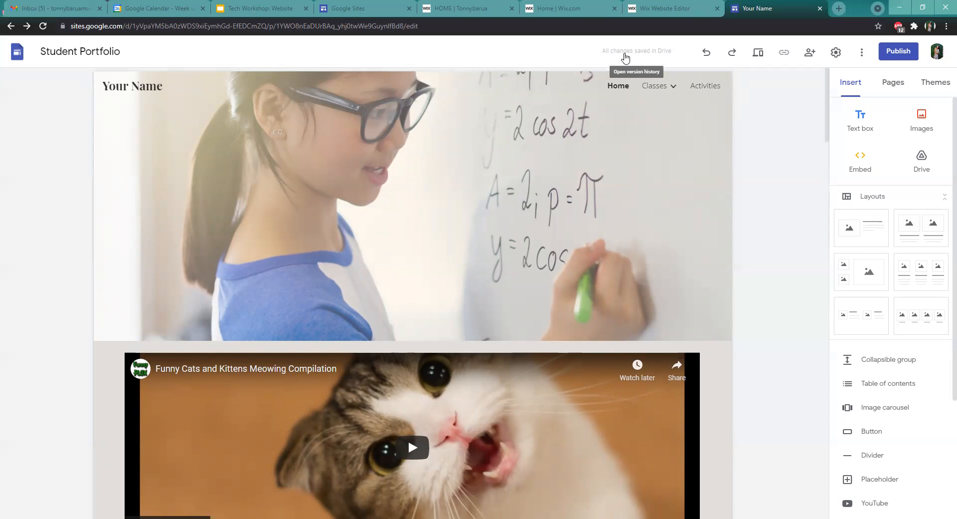
Reopen the version history and expand the current version's detailed versions to browse the list
click(653, 52)
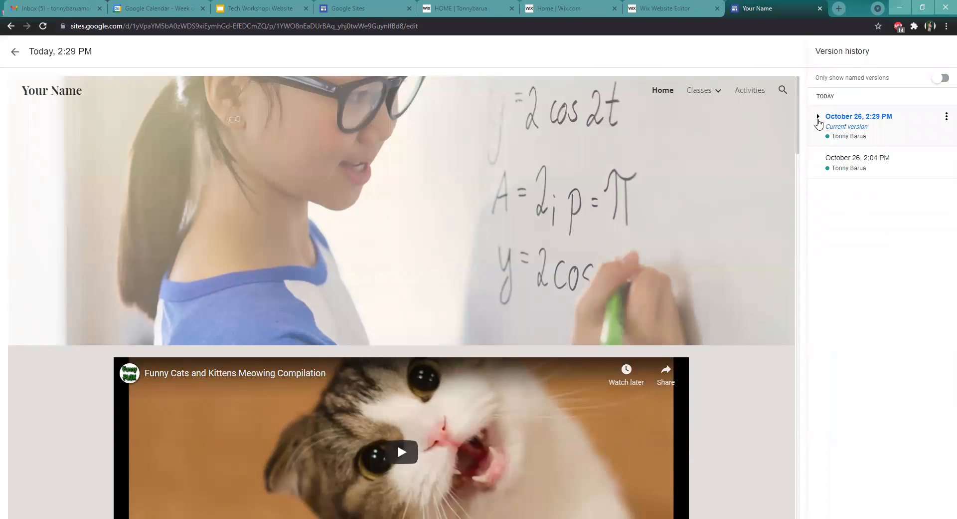
click(818, 116)
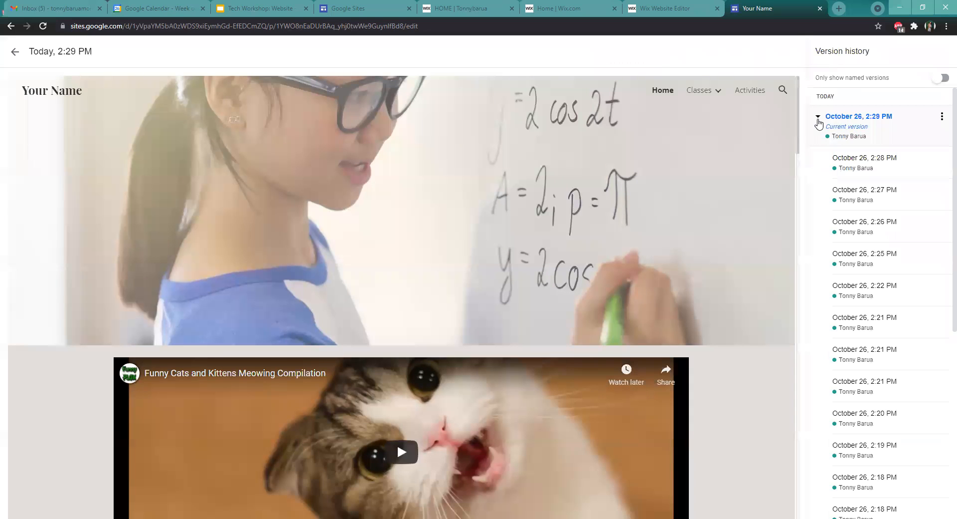
click(819, 122)
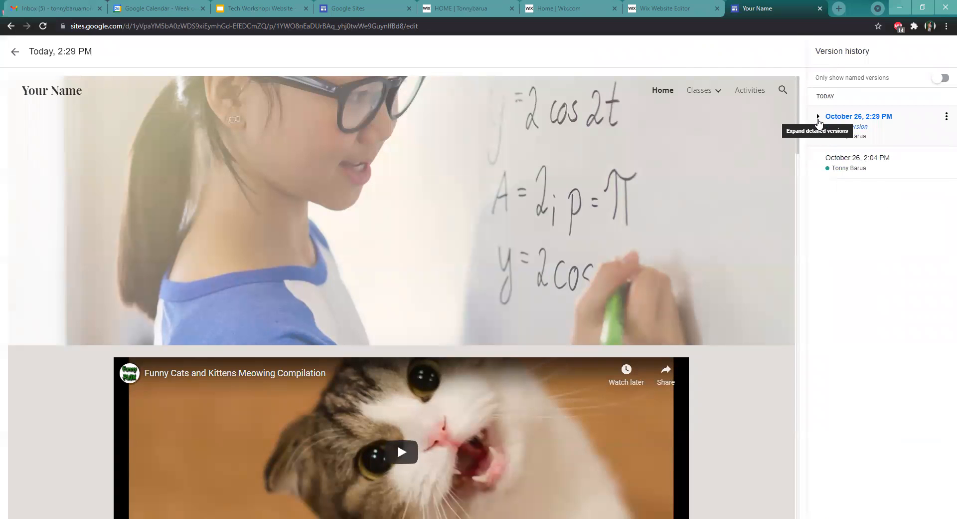
click(819, 121)
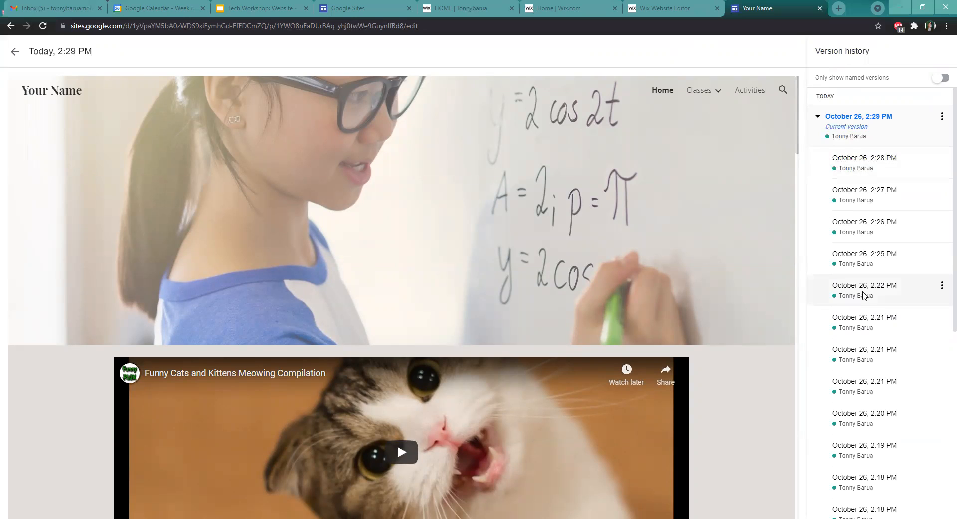
scroll(858, 327, down, 1)
scroll(860, 328, down, 6)
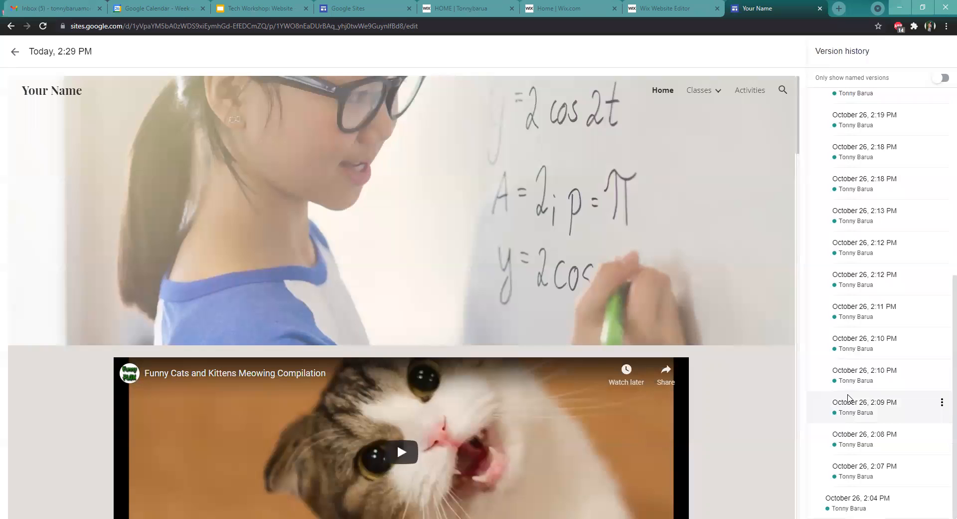
Collapse the current version's detailed version list and leave the version history to return to the editor
scroll(849, 393, up, 6)
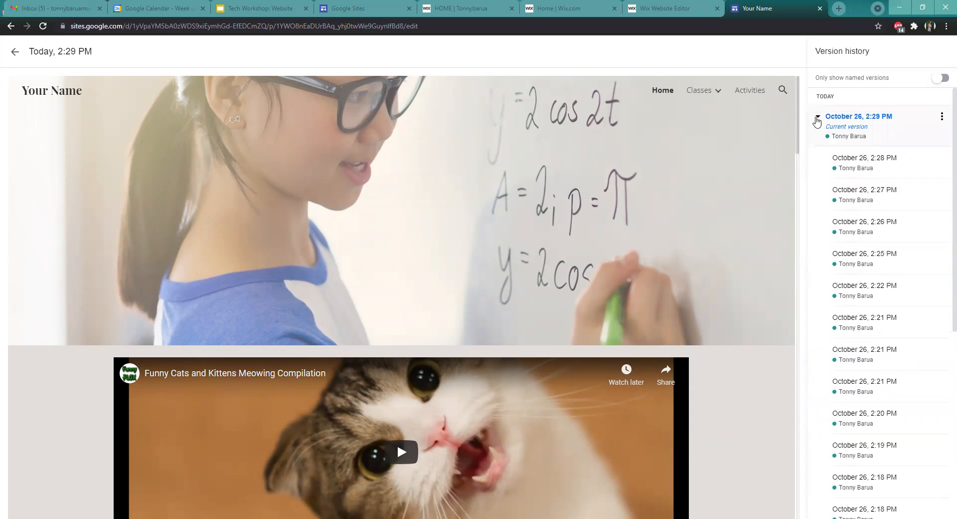
click(818, 116)
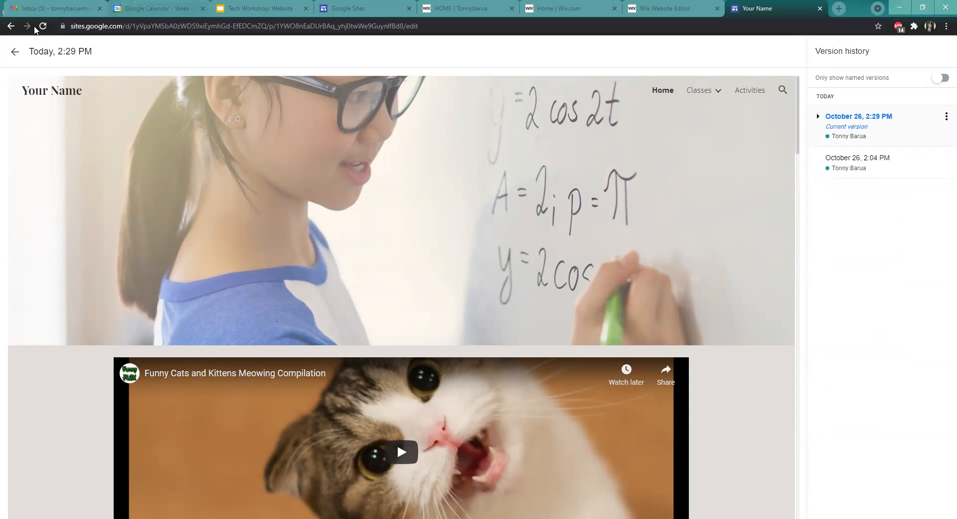
click(12, 53)
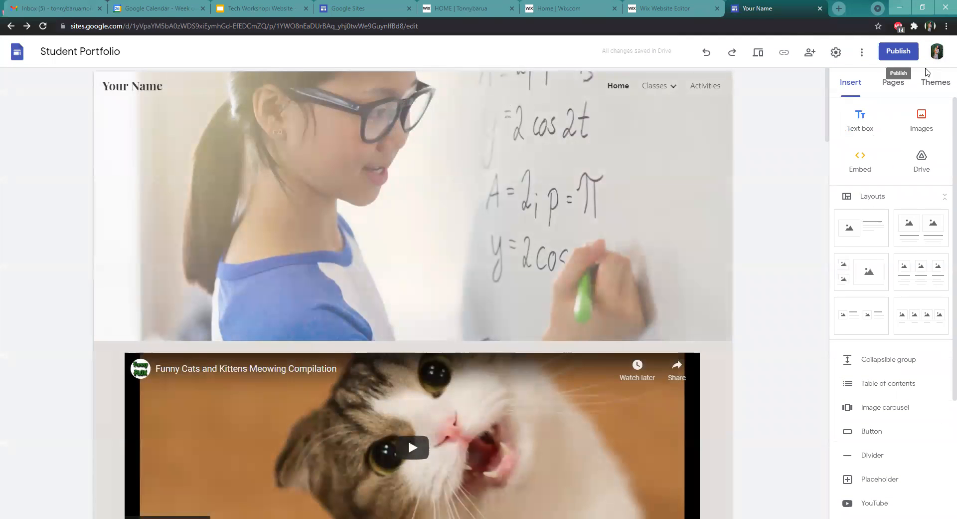
Try sharing the site with a suggested collaborator as Editor, then cancel and close the sharing dialog
click(811, 52)
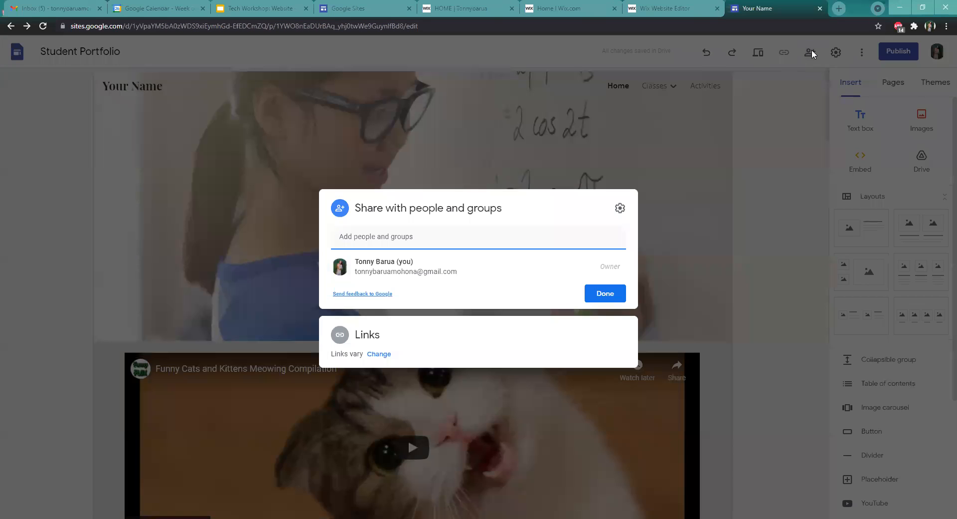
click(555, 235)
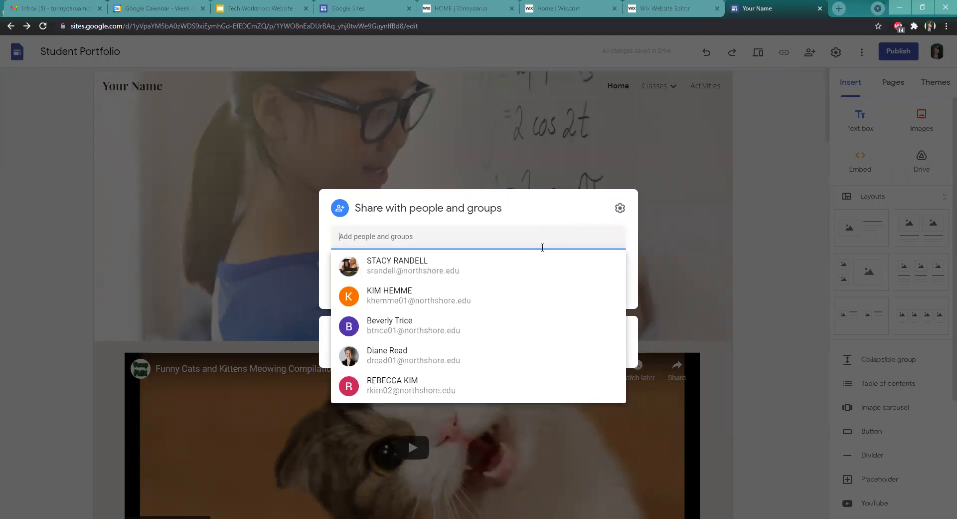
click(521, 261)
click(611, 229)
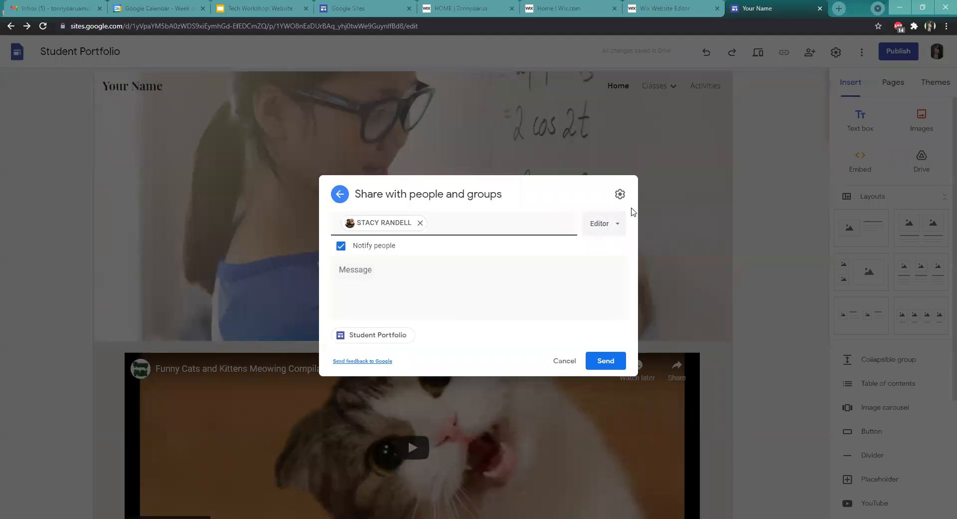
click(604, 228)
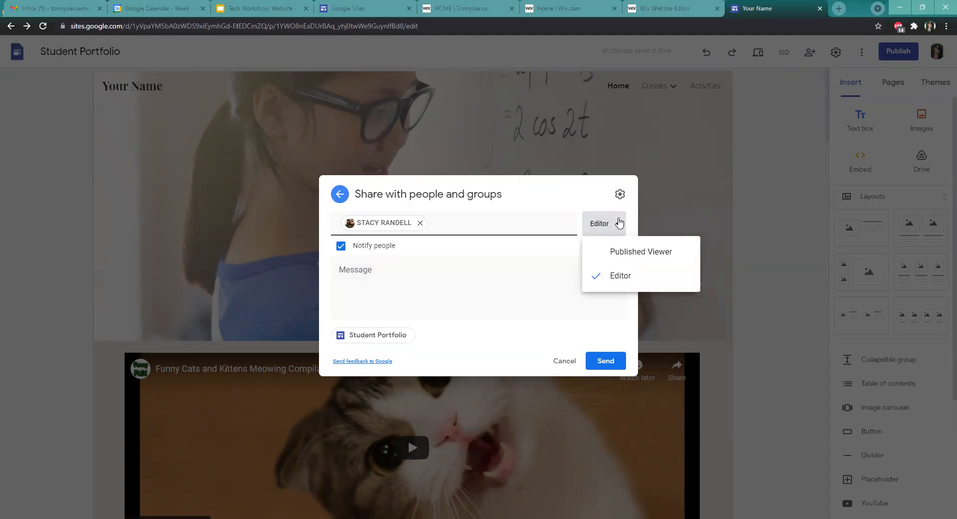
click(576, 188)
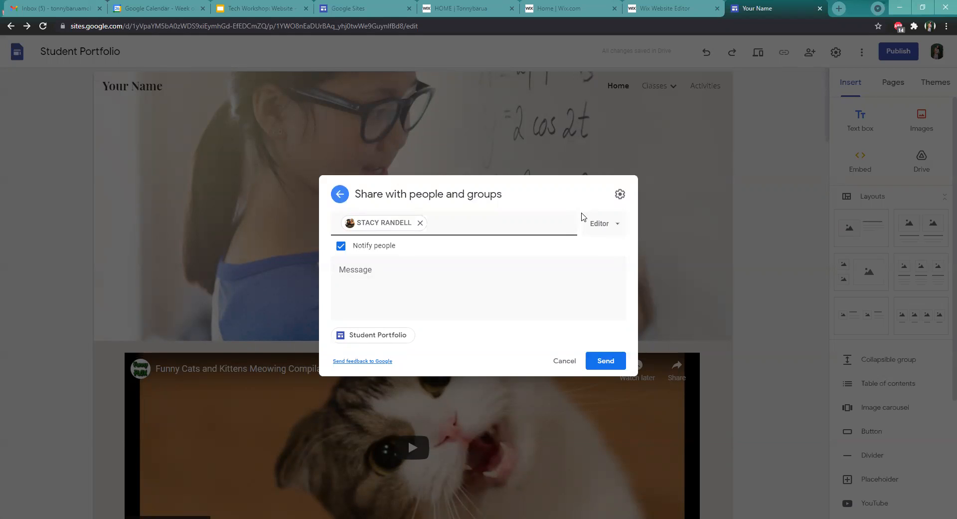
click(566, 362)
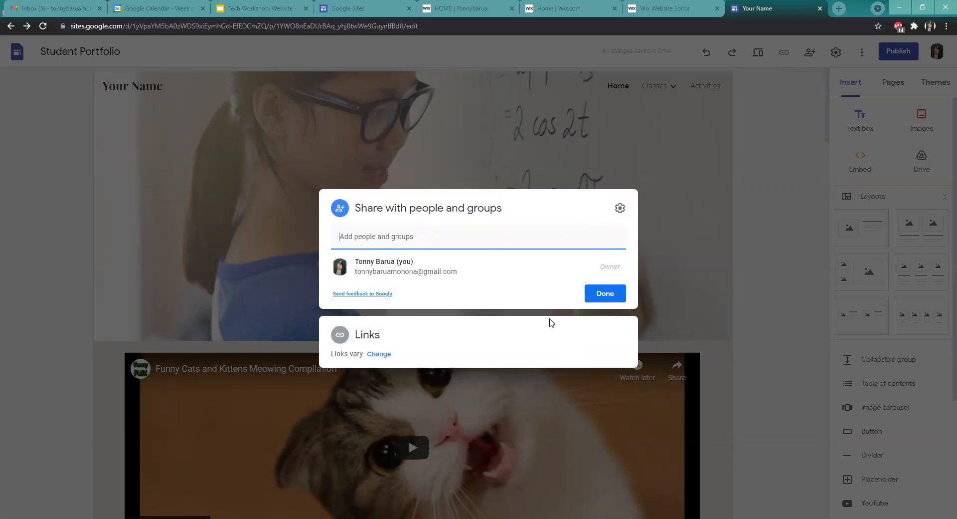
click(613, 293)
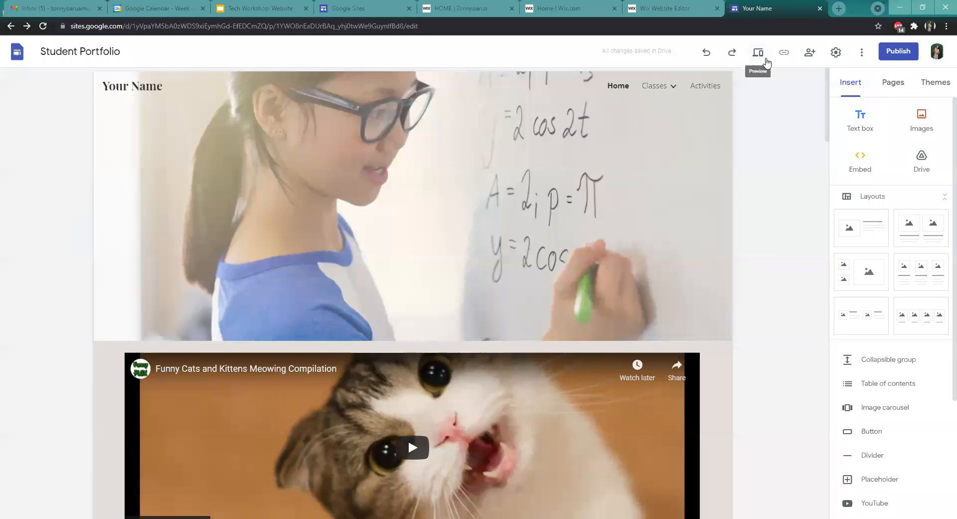
Open the site settings, view the Analytics section, and close the settings dialog
click(836, 53)
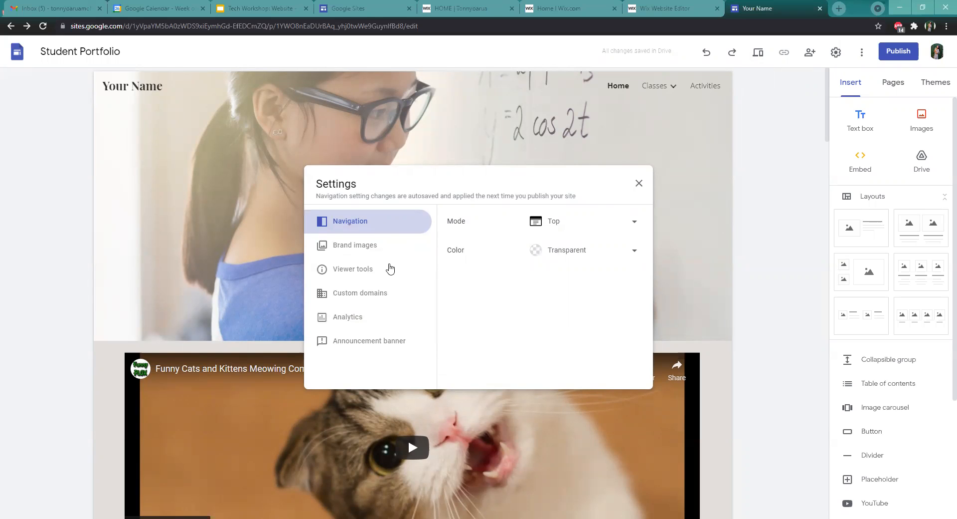
click(359, 320)
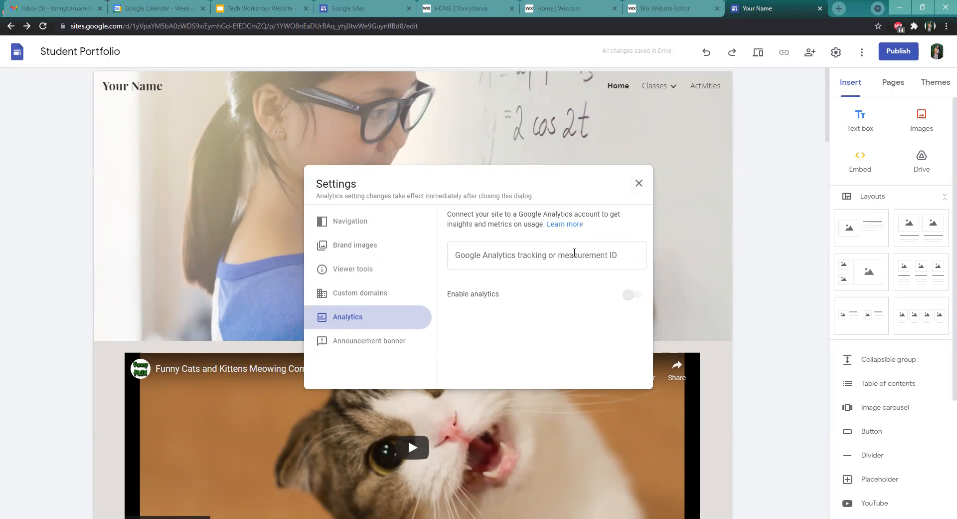
click(637, 184)
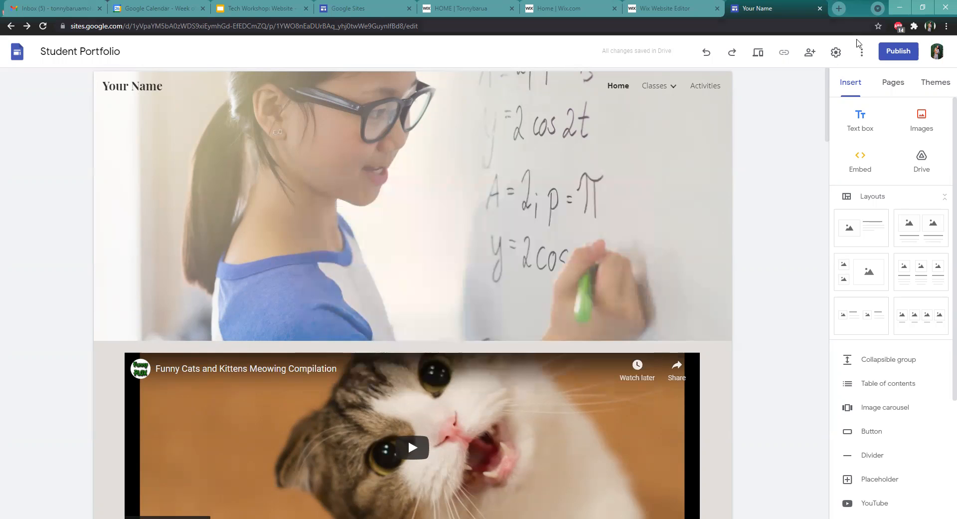
Start the editor's guided tour and step through every tip until it finishes
click(858, 58)
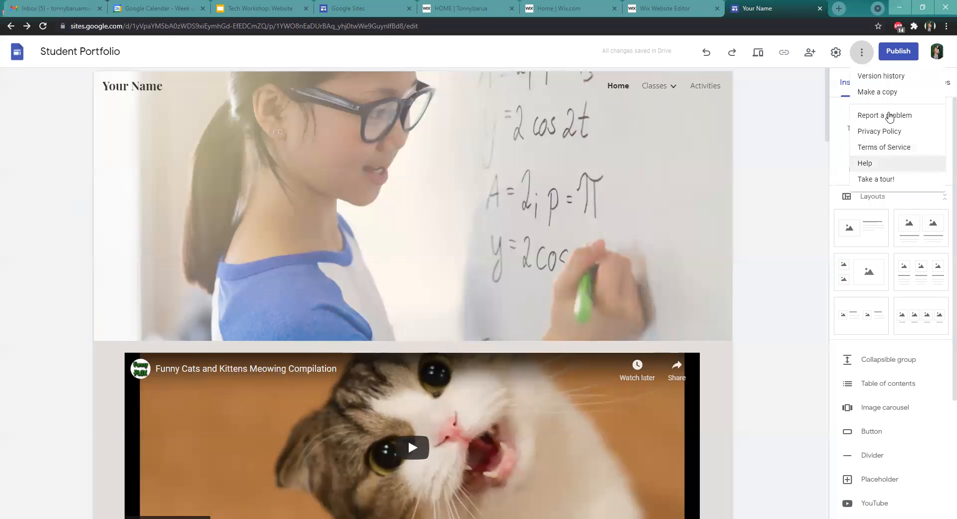
click(899, 180)
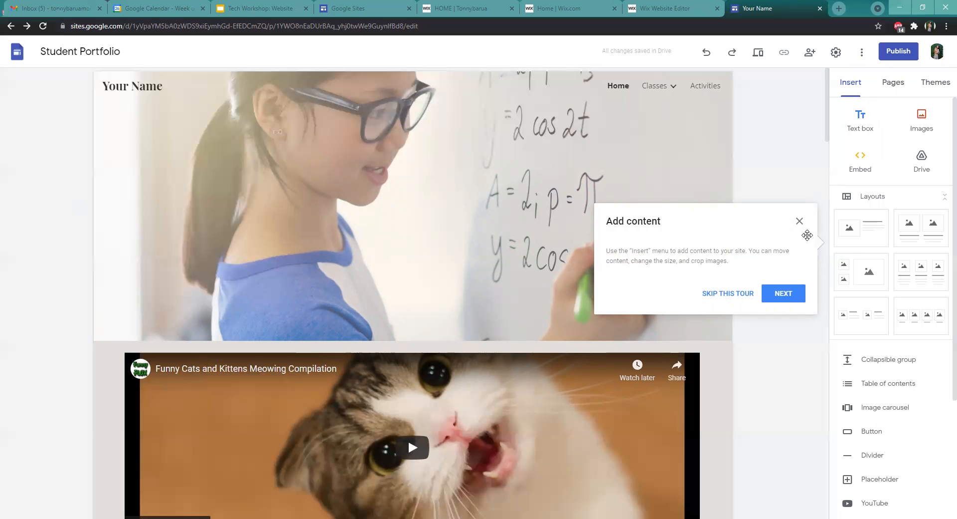
click(776, 299)
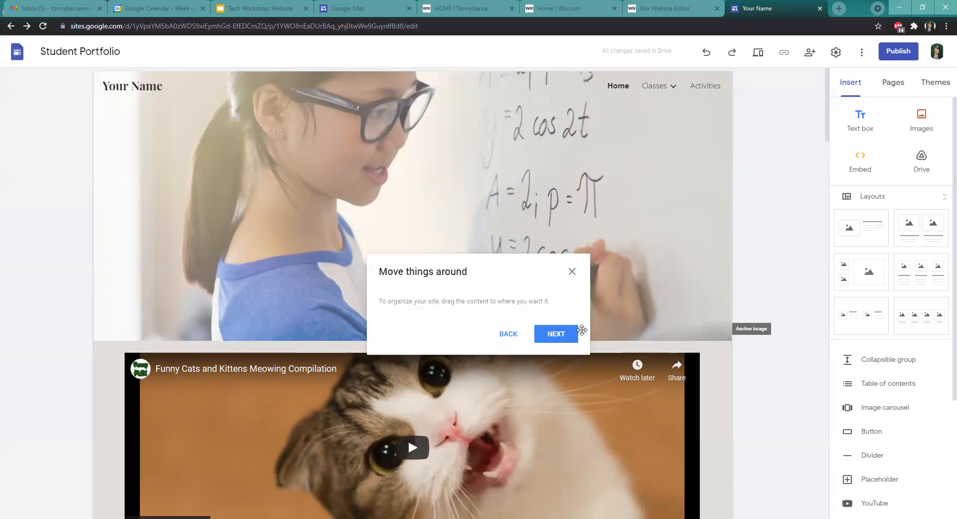
click(560, 335)
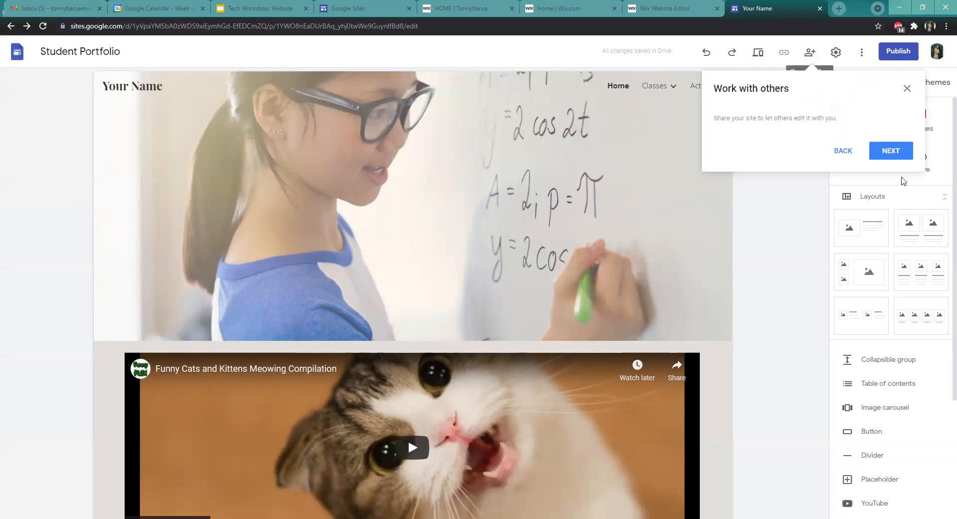
click(895, 151)
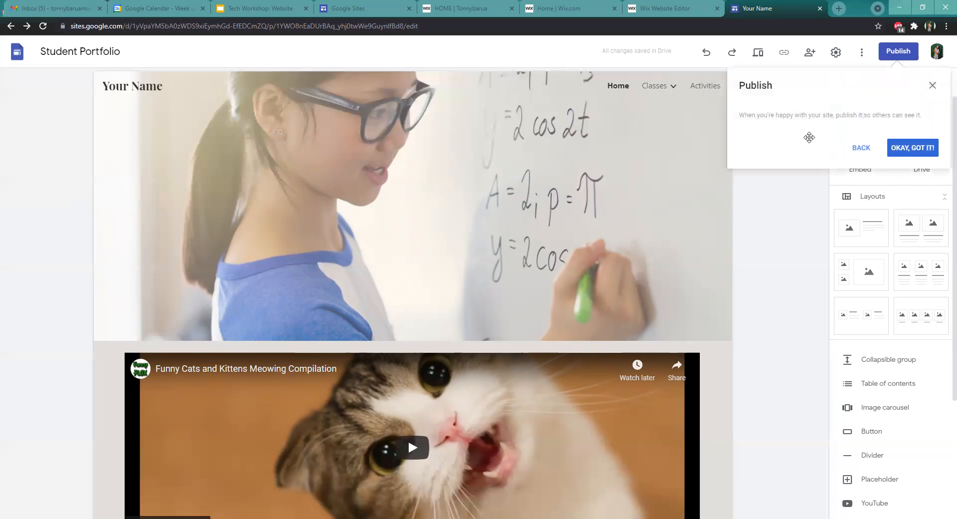
click(914, 149)
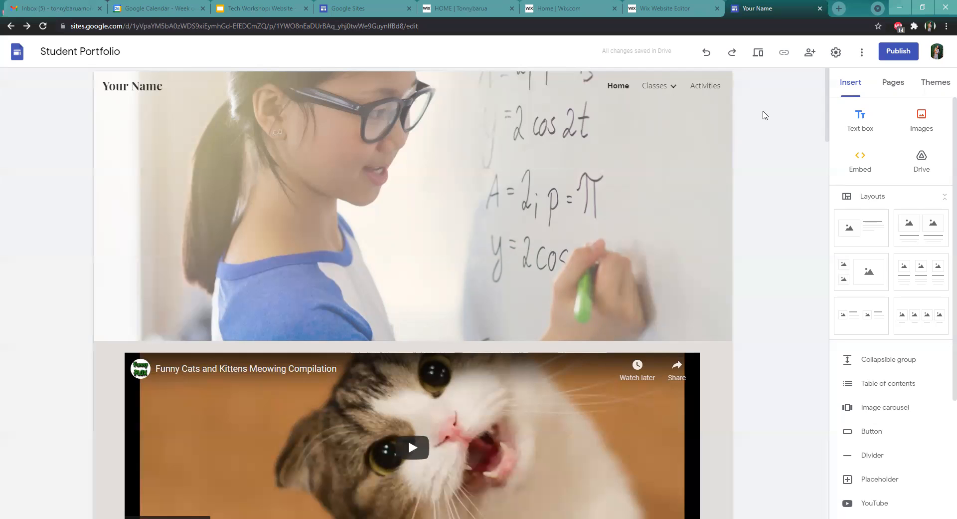
Scroll through the page to review its sections from the header down to About Me and Goals
scroll(770, 141, down, 4)
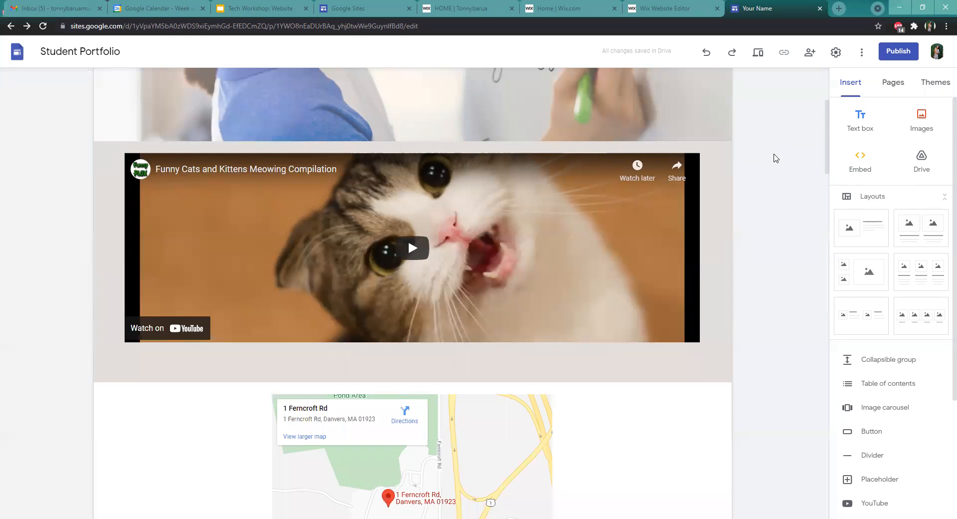
scroll(762, 156, up, 4)
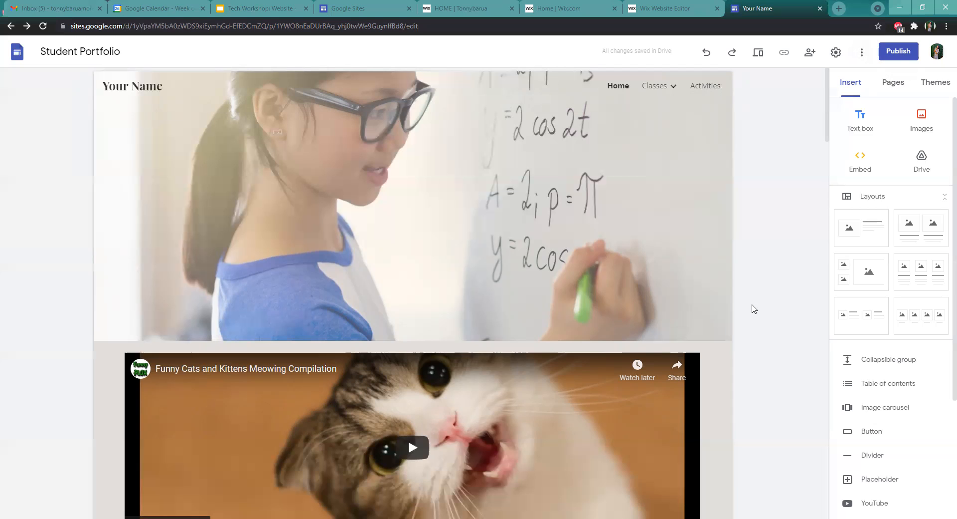
scroll(753, 307, down, 5)
scroll(758, 305, down, 5)
scroll(763, 309, up, 4)
scroll(762, 313, down, 4)
scroll(762, 315, down, 14)
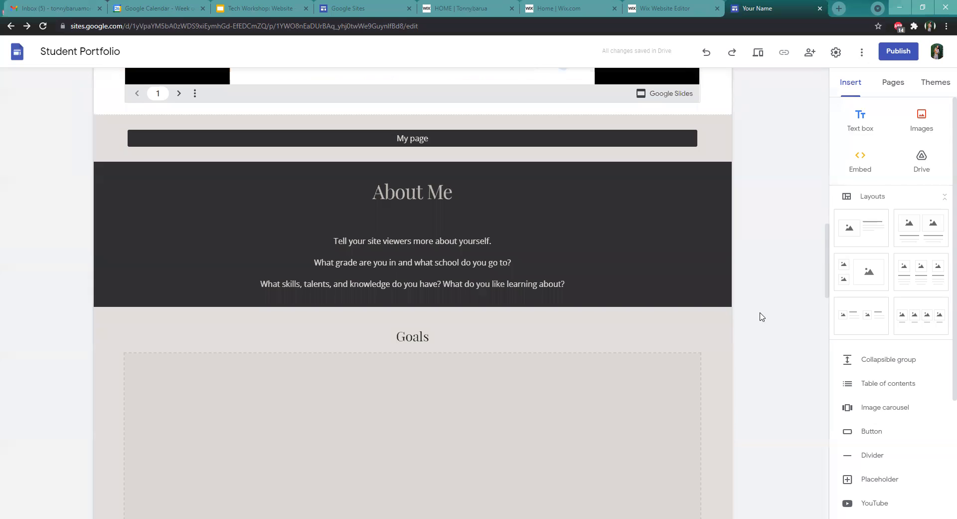
scroll(762, 318, up, 5)
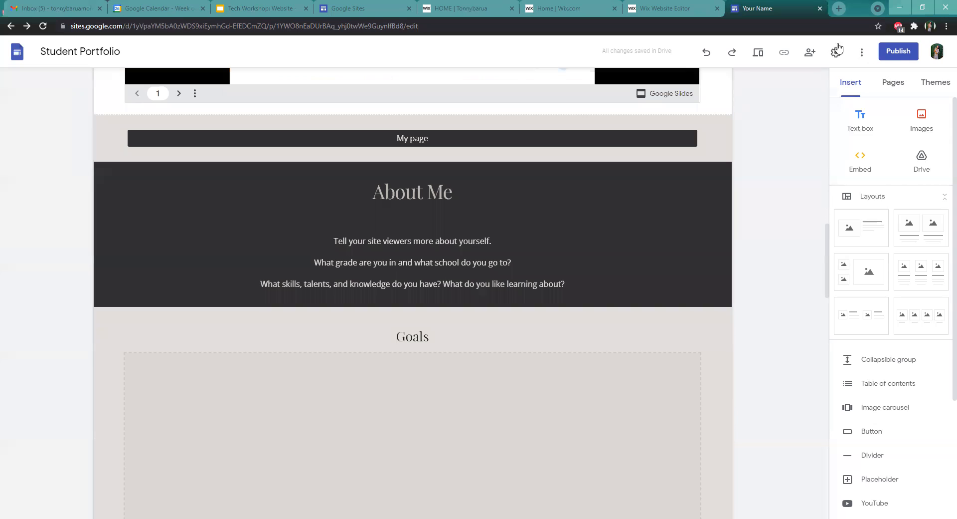
Open the Publish dialog and review who can view the site, then close the sharing panel
click(888, 55)
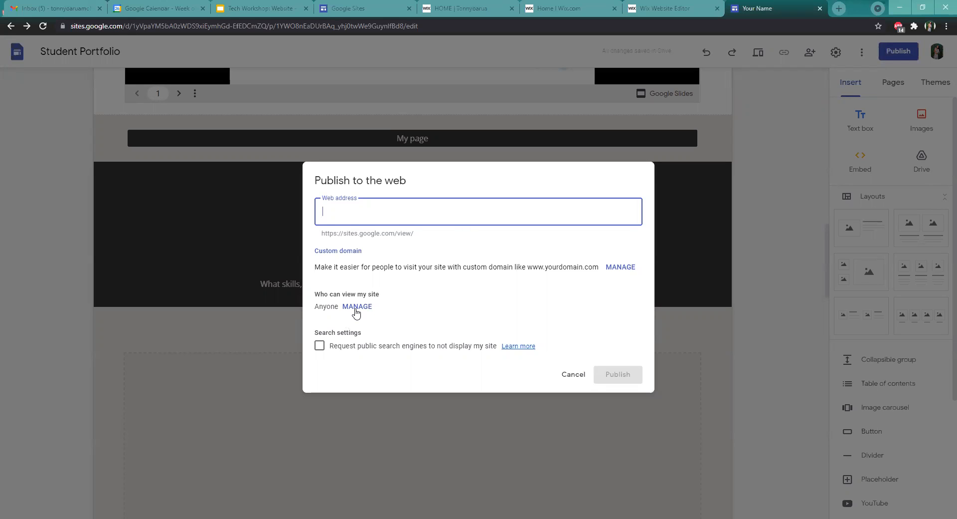
click(356, 306)
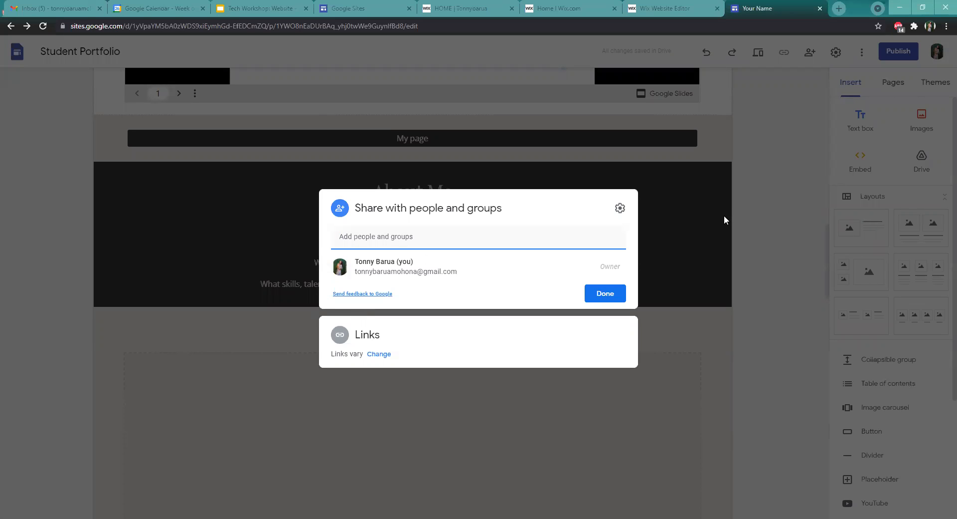
click(606, 293)
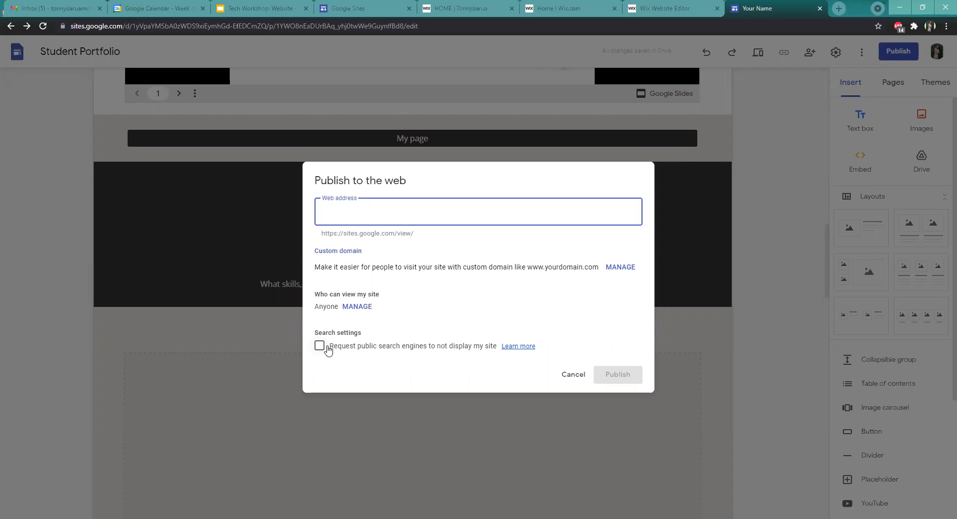
Tick and untick the option asking search engines not to display the site, then cancel publishing
click(327, 347)
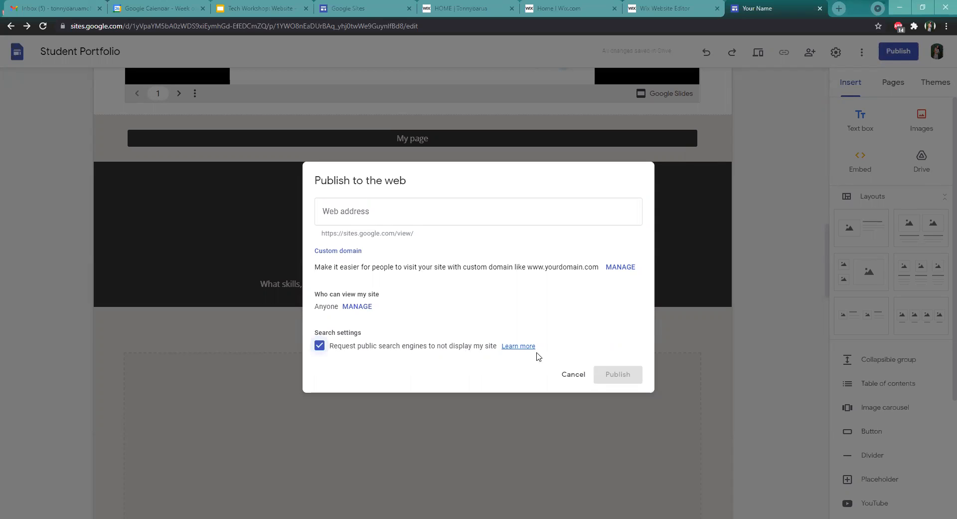
click(319, 345)
click(570, 375)
Return to the top of the page and browse the Insert panel's list of components
scroll(681, 262, up, 2)
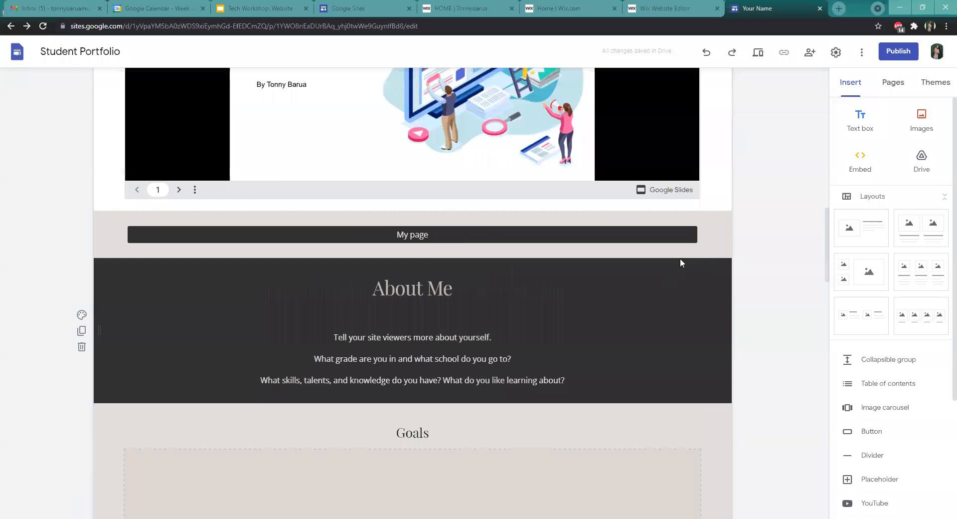
scroll(680, 259, up, 15)
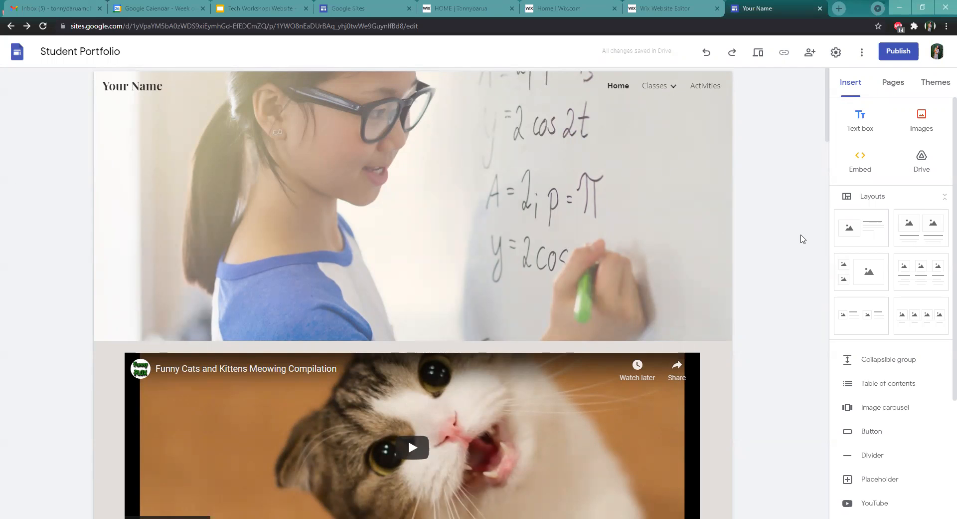
scroll(930, 422, down, 3)
scroll(929, 424, down, 1)
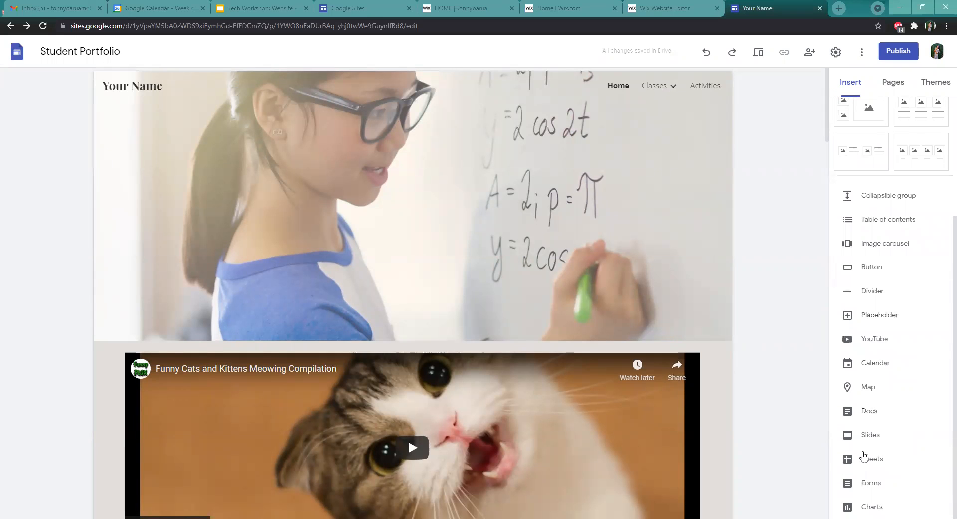